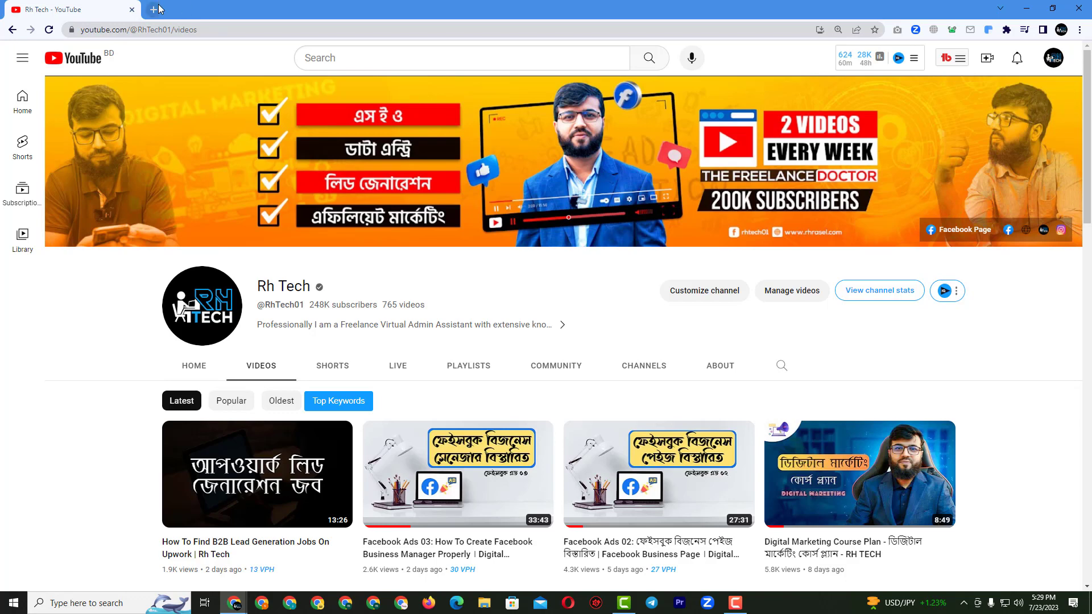
Load the blog.rhtechltd.com site in a new Chrome tab.
left_click(154, 9)
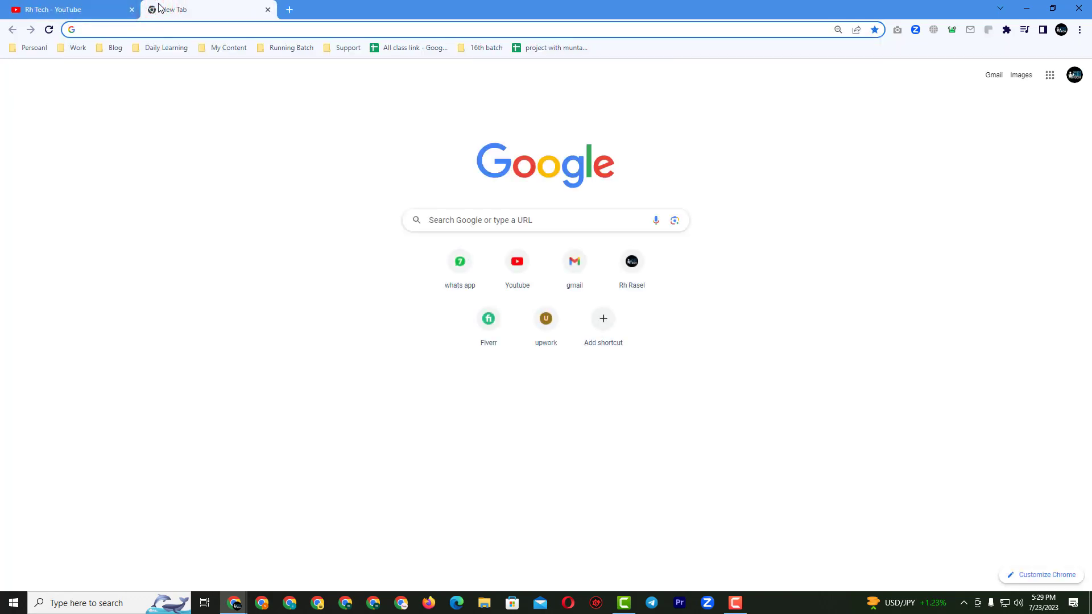
type("bl")
key("Return")
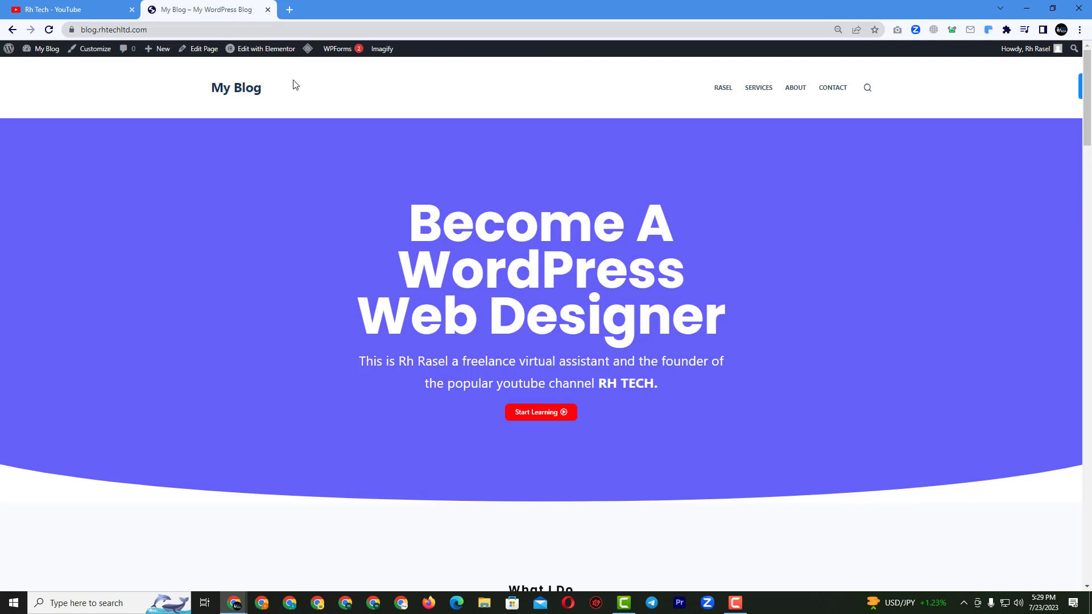
Add another blank new tab after the blog tab and switch to it.
left_click(290, 10)
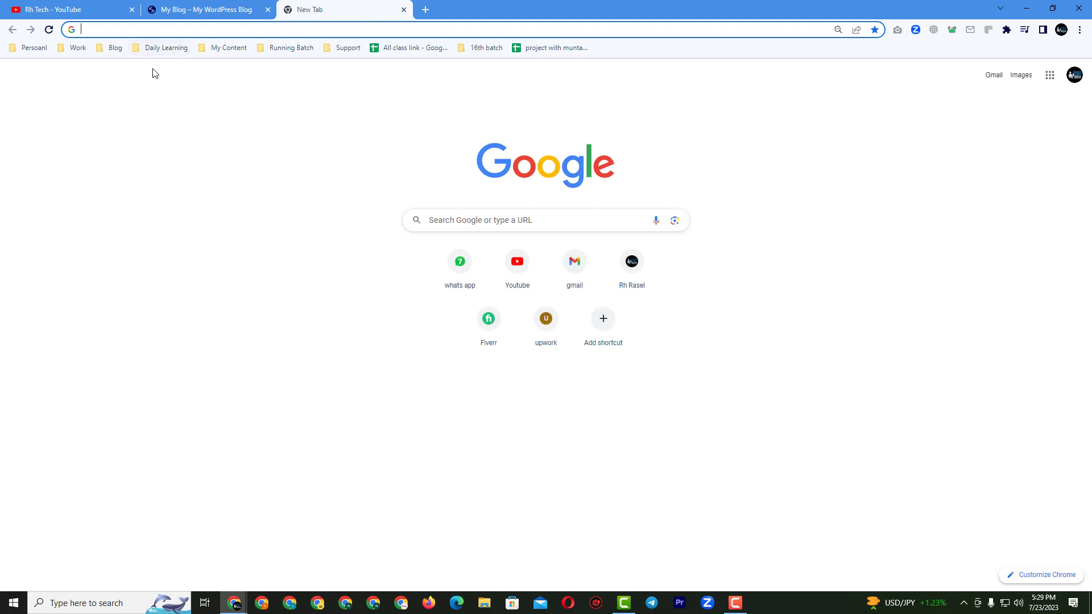
left_click(177, 9)
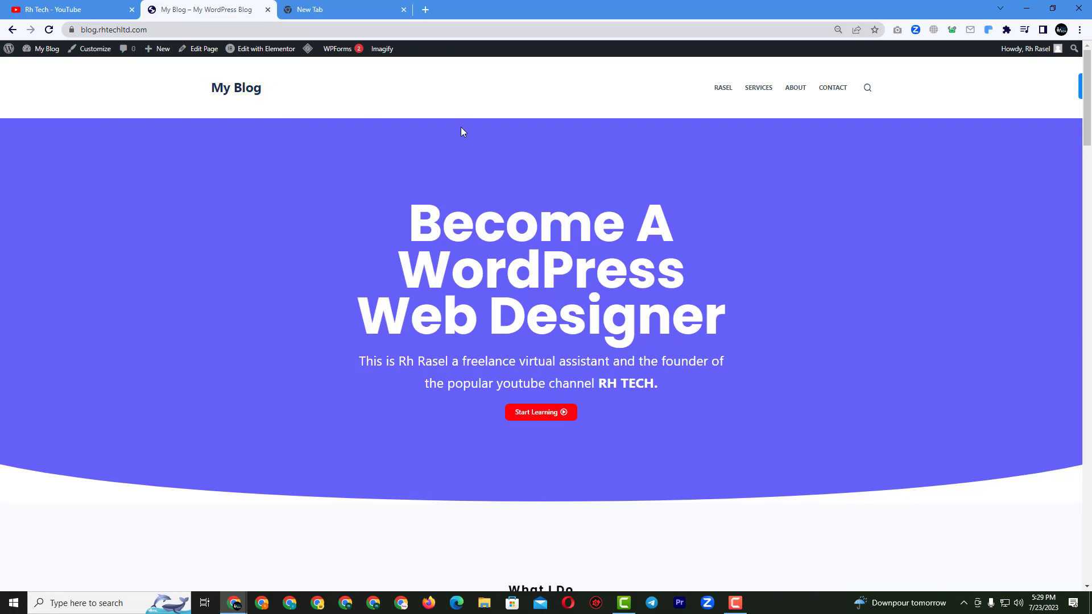
left_click(317, 9)
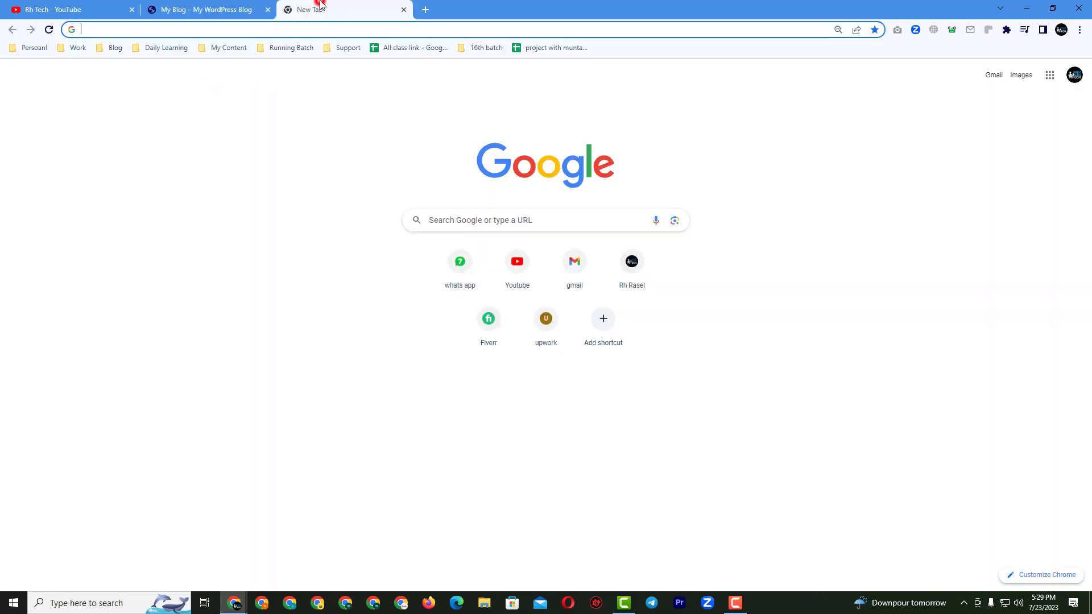
Search 'logo maker hoth' and open the Free Logo Creator - The HOTH result in its tab.
type("lo")
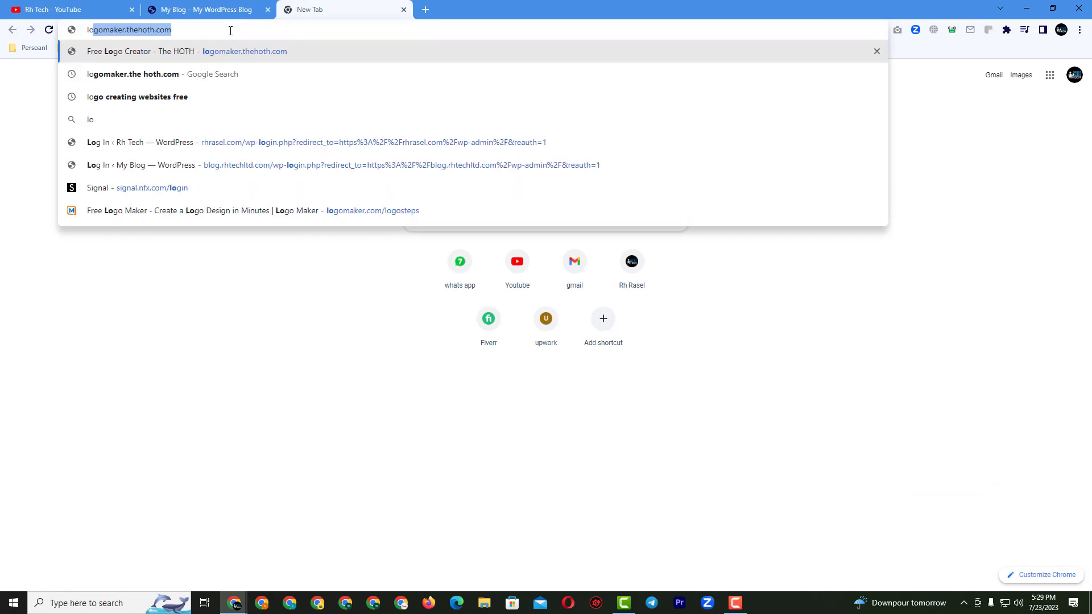
type("go maker hoth")
key("Return")
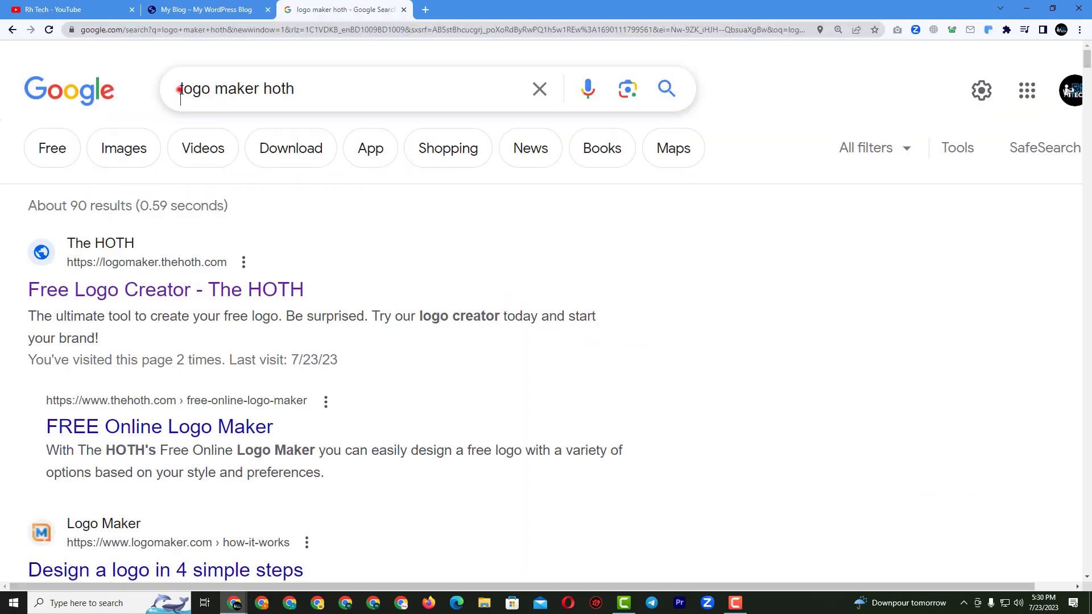
left_click(180, 89)
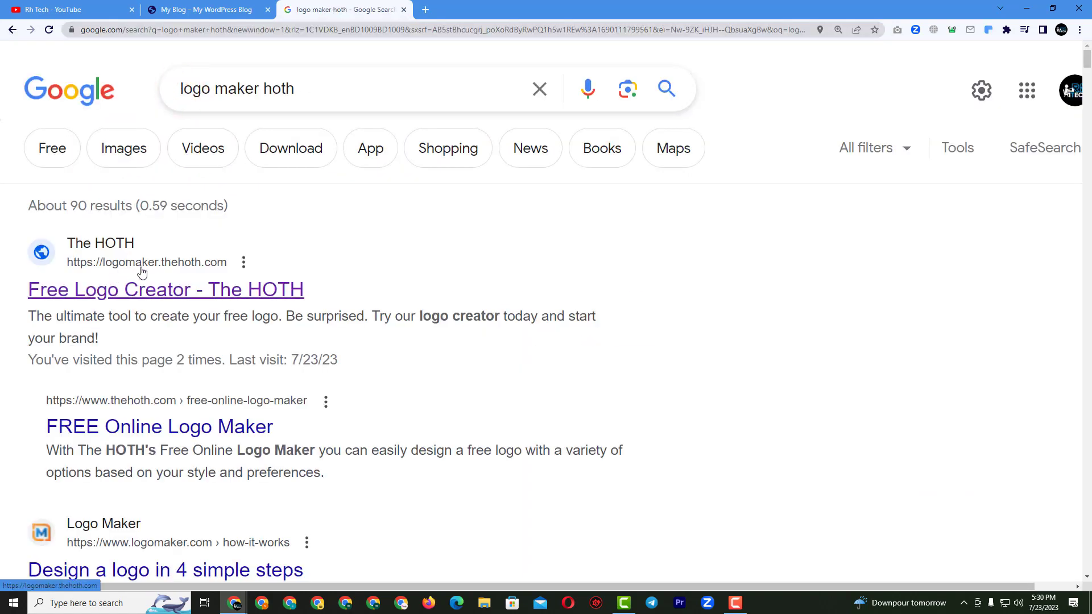
left_click(217, 290)
left_click(403, 11)
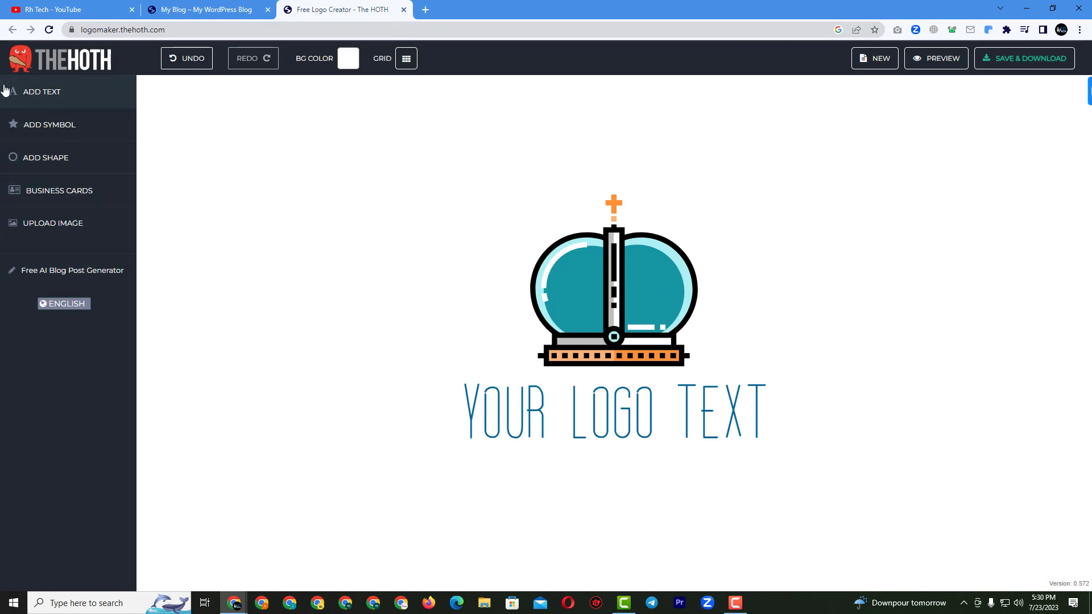
Zoom the HOTH Logo Maker page in two levels so the crown logo appears larger.
key("ctrl+plus")
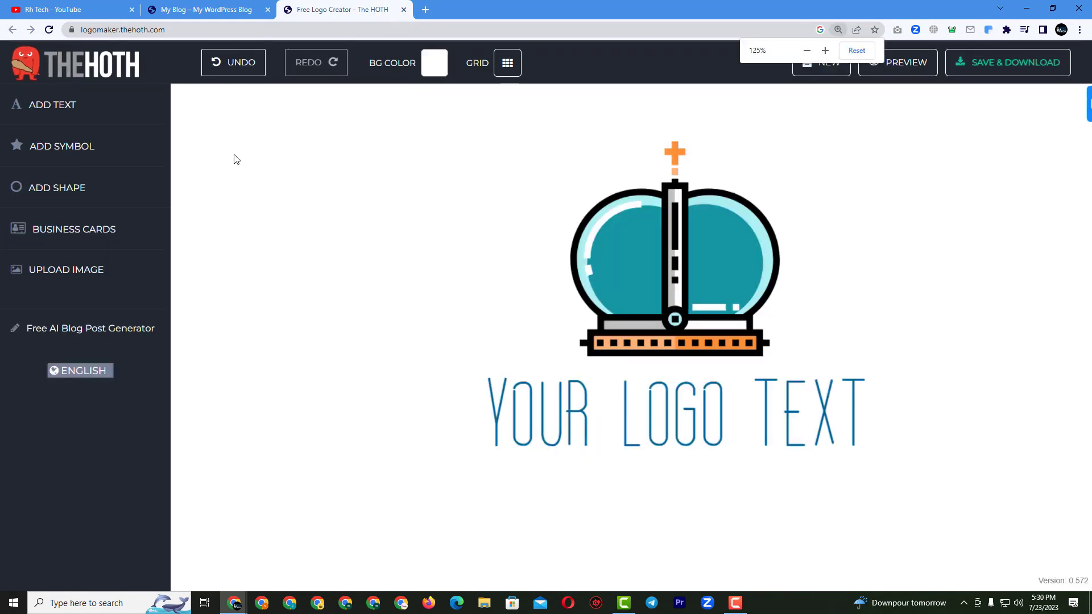
key("ctrl+plus")
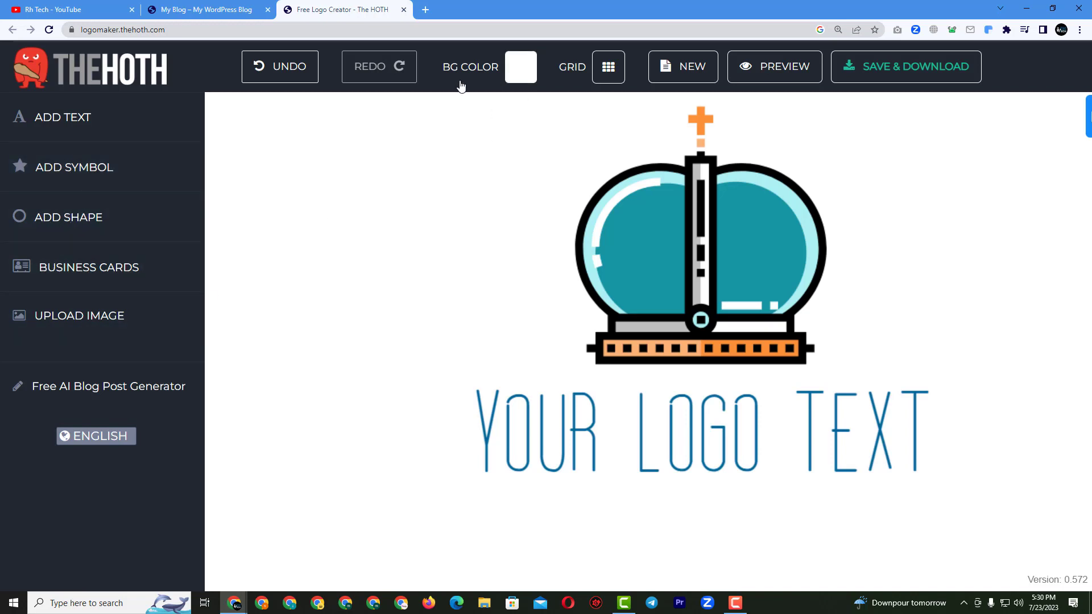
Add the blue skip-back symbol from the symbol library to the logo.
left_click(84, 170)
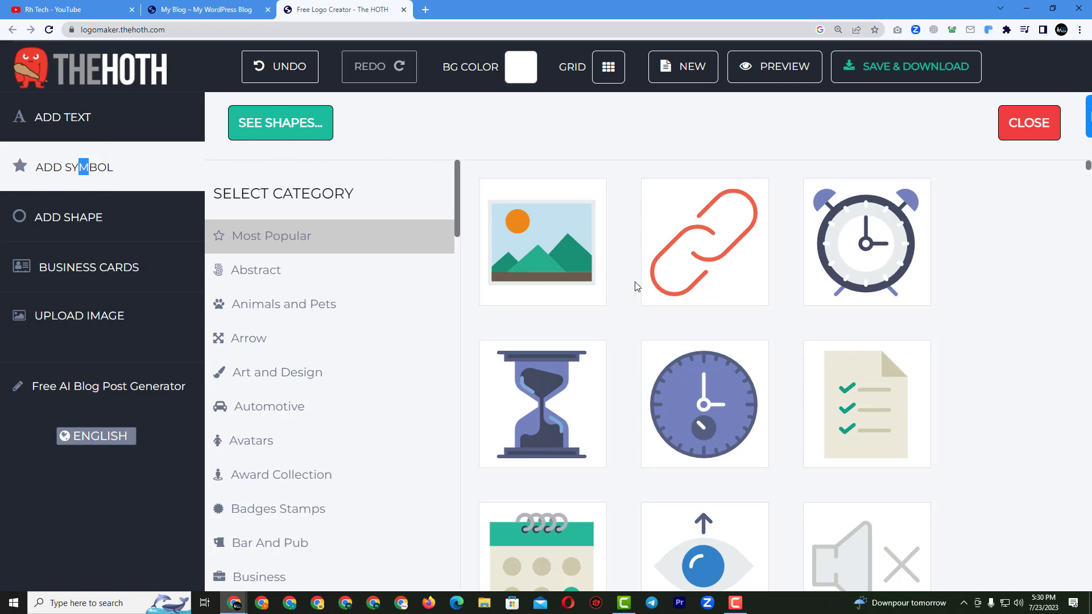
scroll(638, 286, "down", 19)
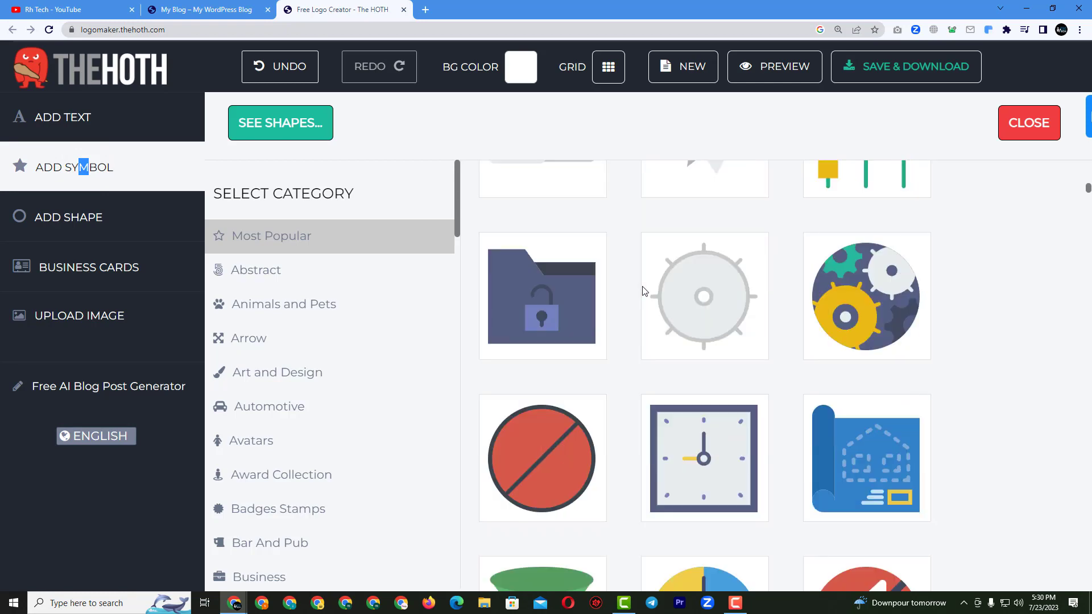
scroll(644, 292, "down", 5)
scroll(649, 291, "down", 3)
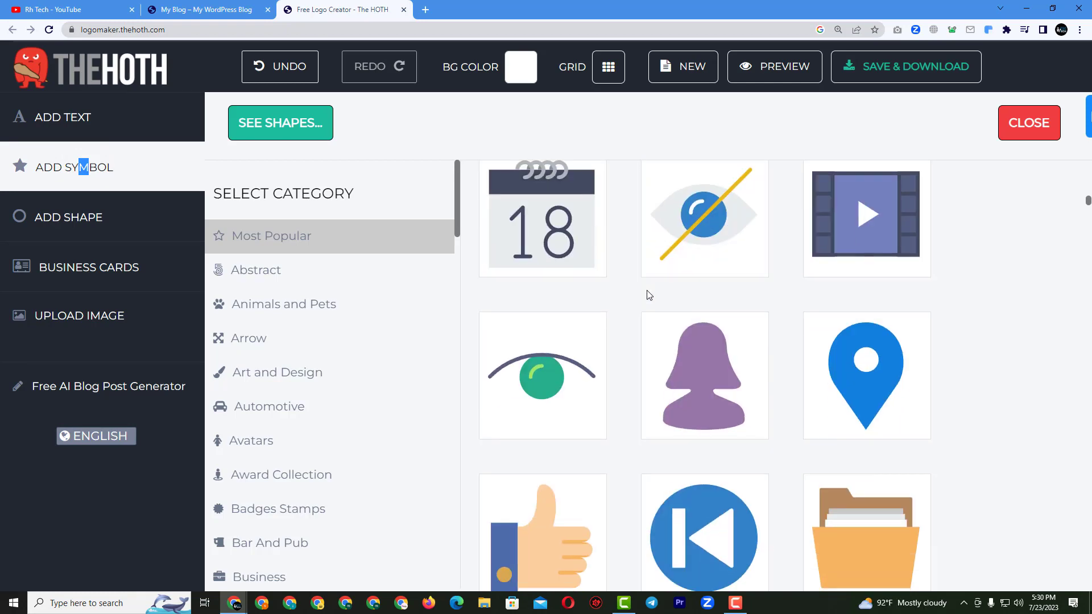
scroll(649, 294, "down", 4)
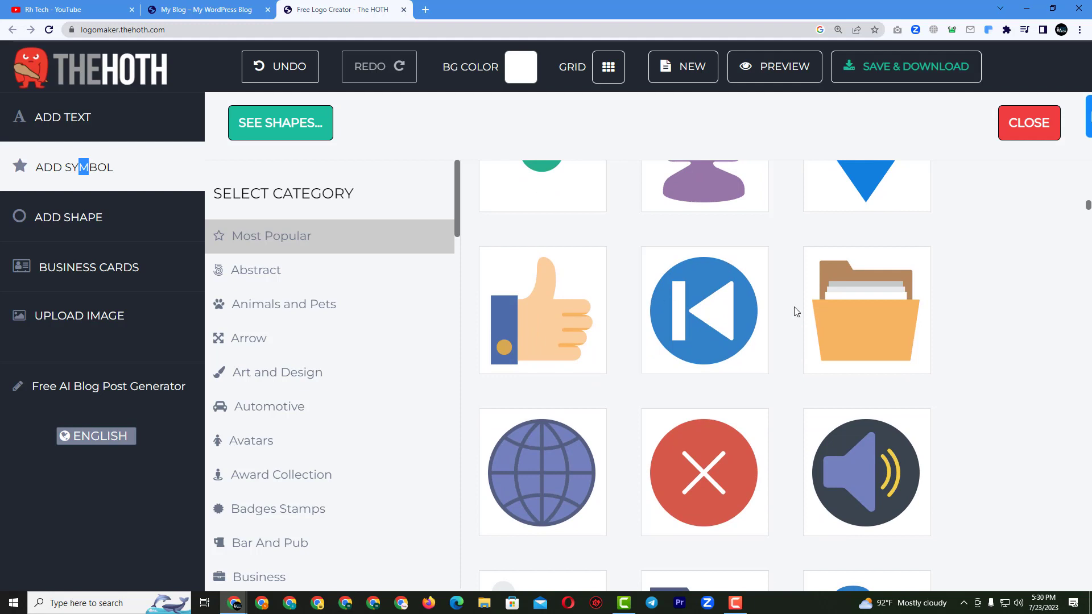
scroll(953, 339, "down", 2)
scroll(777, 338, "up", 3)
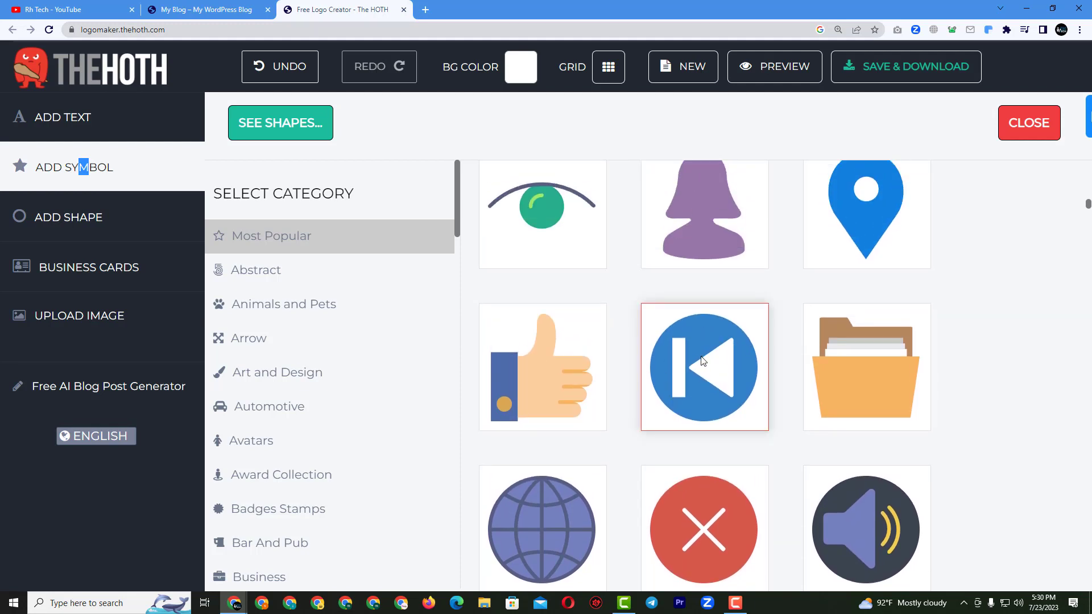
scroll(714, 340, "down", 2)
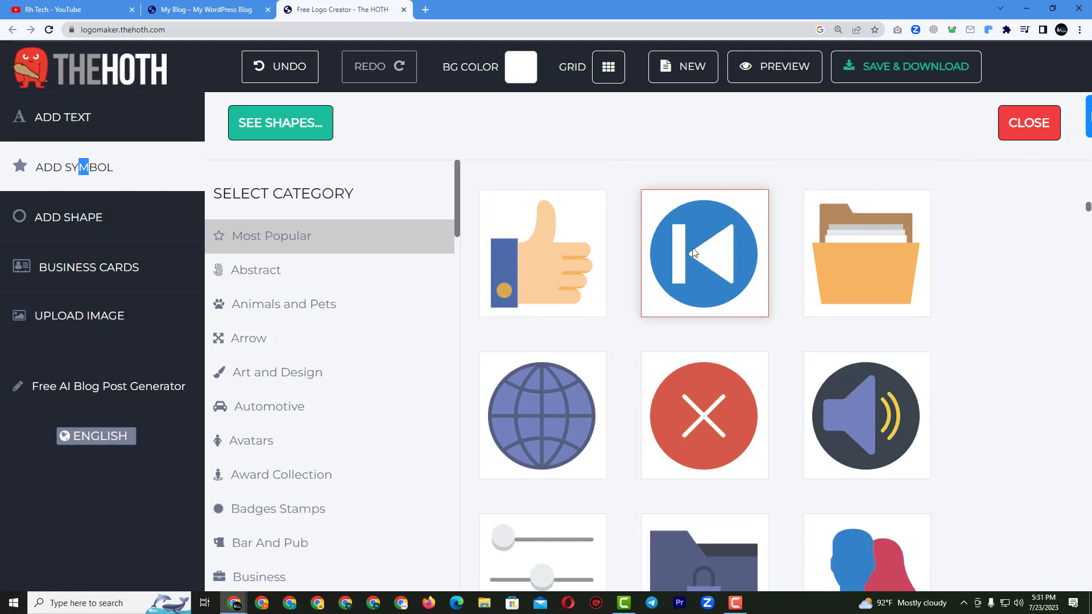
left_click(699, 255)
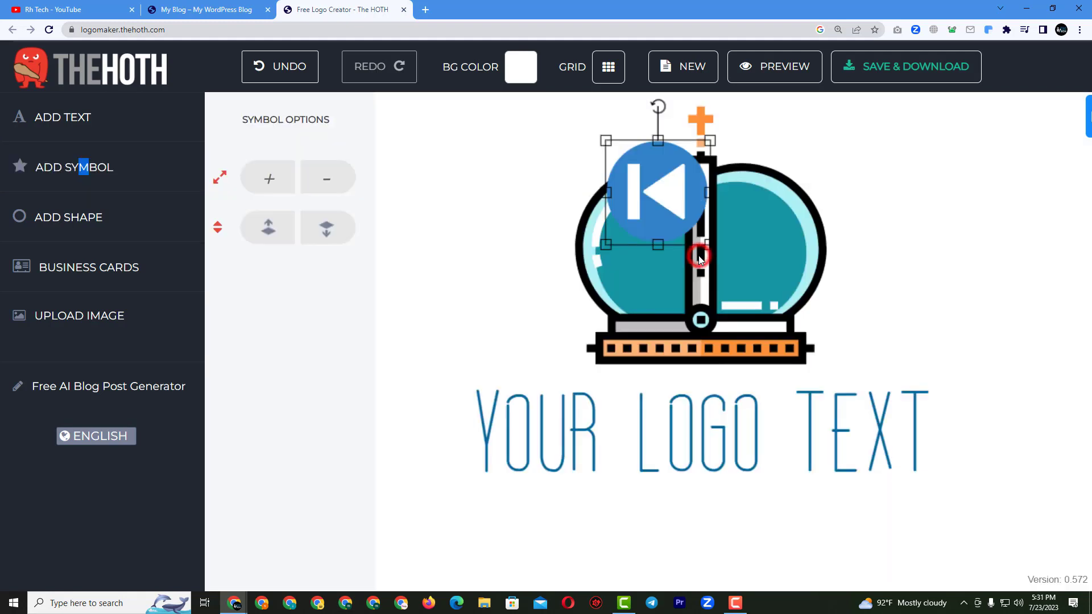
Delete the crown symbol and the YOUR LOGO TEXT wording.
left_click(770, 299)
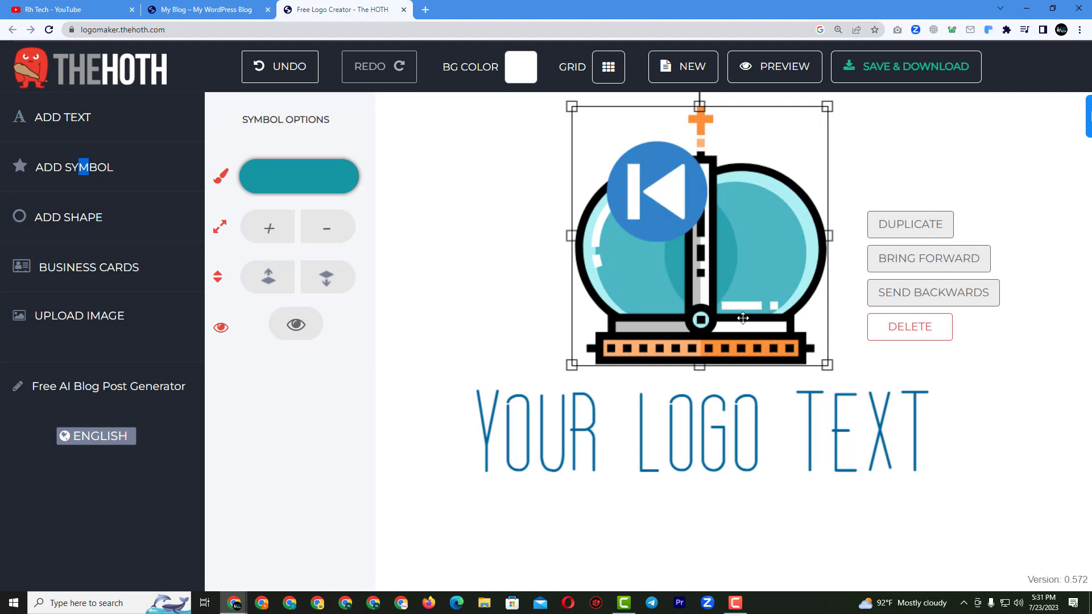
left_click(905, 333)
left_click(750, 424)
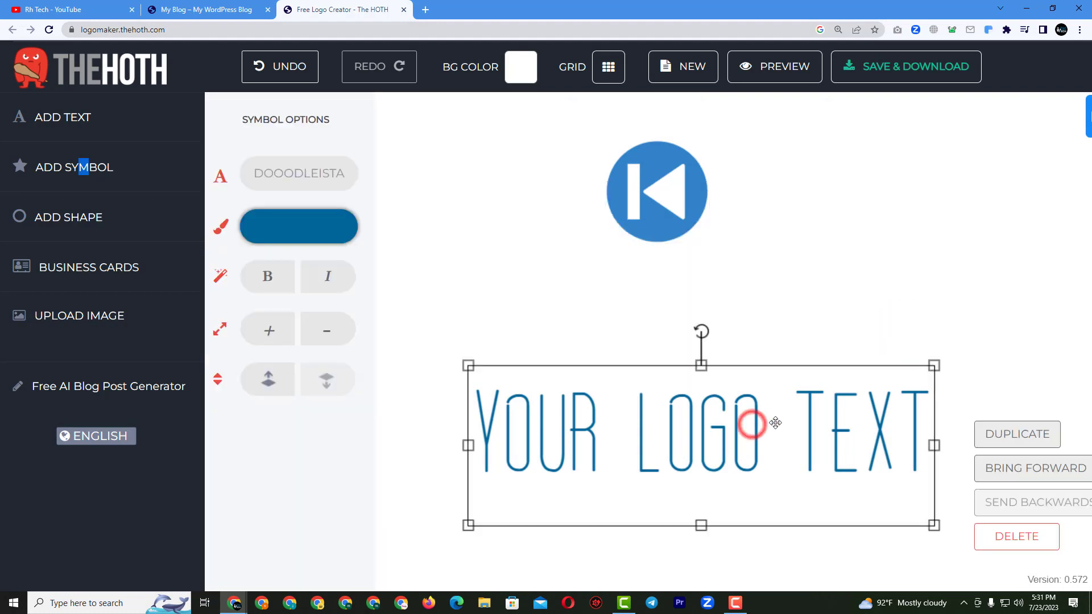
left_click(976, 535)
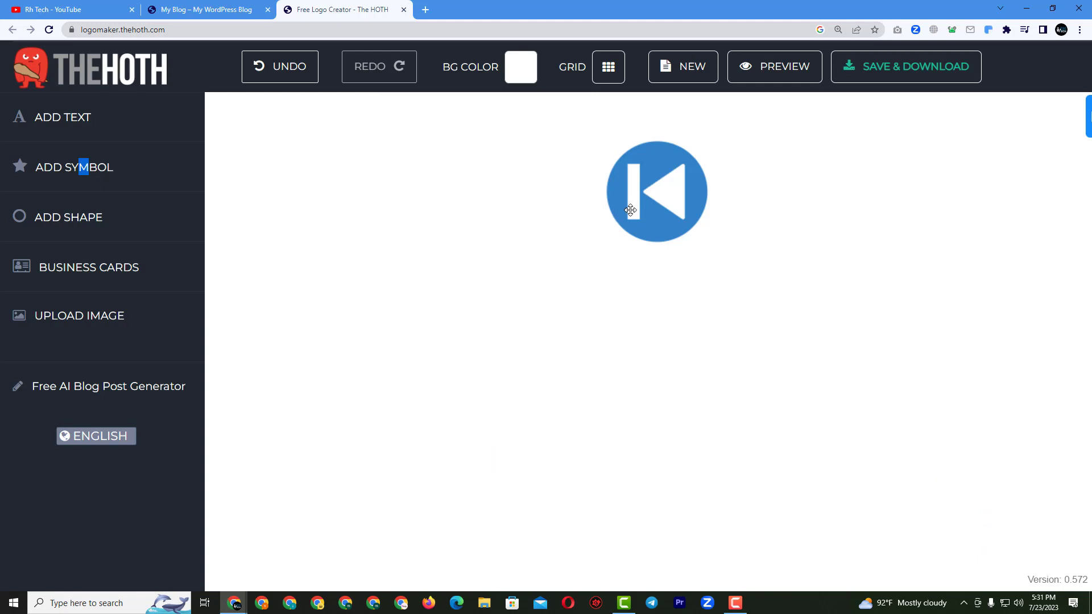
Shrink and reposition the skip-back symbol on the canvas and bring it forward.
left_click_drag(631, 211, 628, 354)
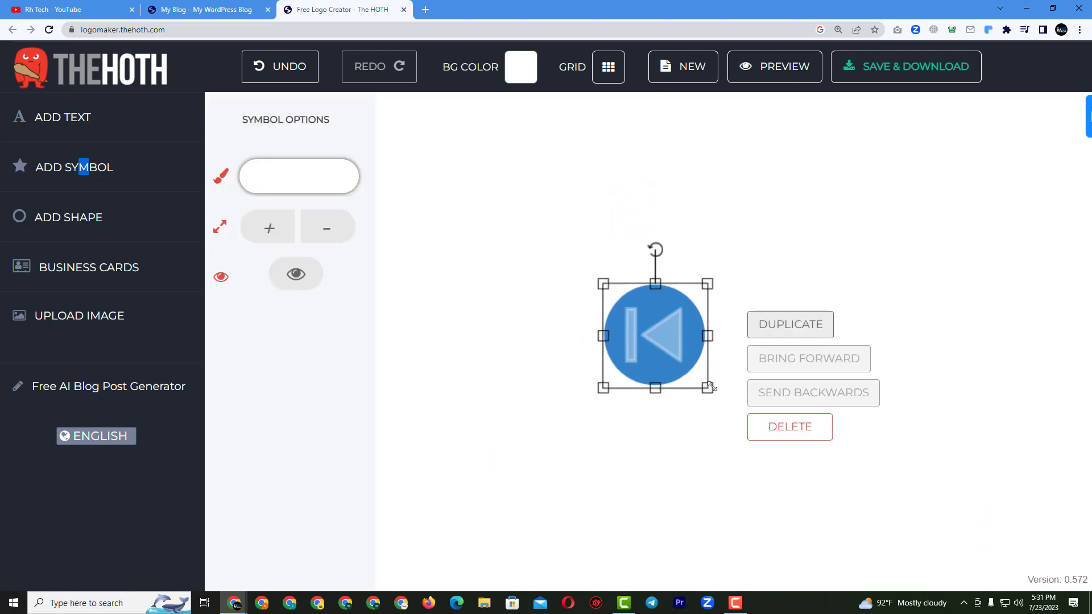
left_click_drag(709, 388, 646, 328)
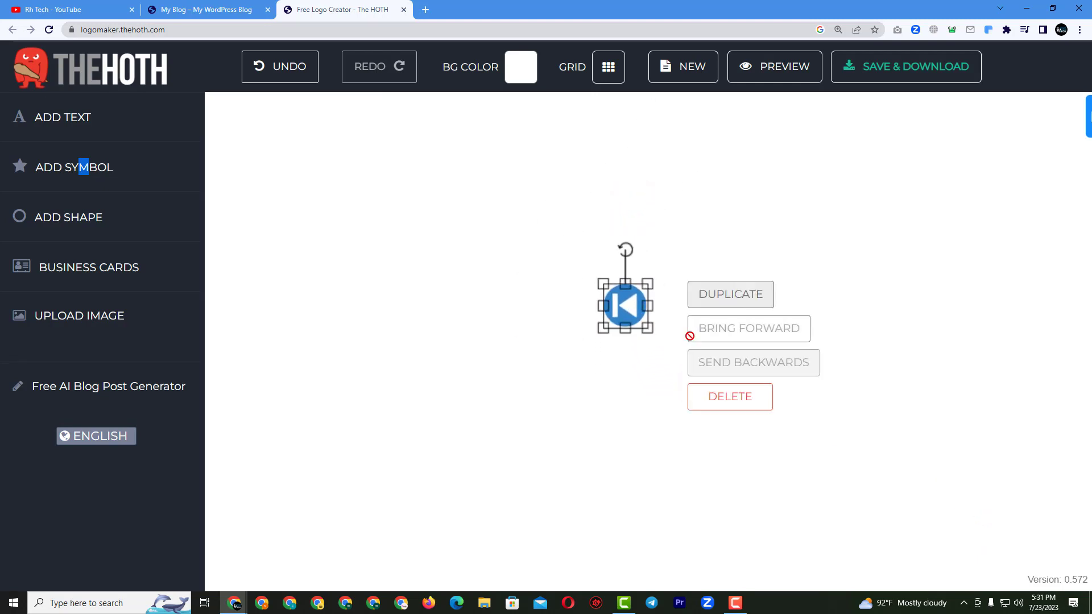
key("ctrl+minus")
key("ctrl+minus")
left_click_drag(562, 315, 523, 317)
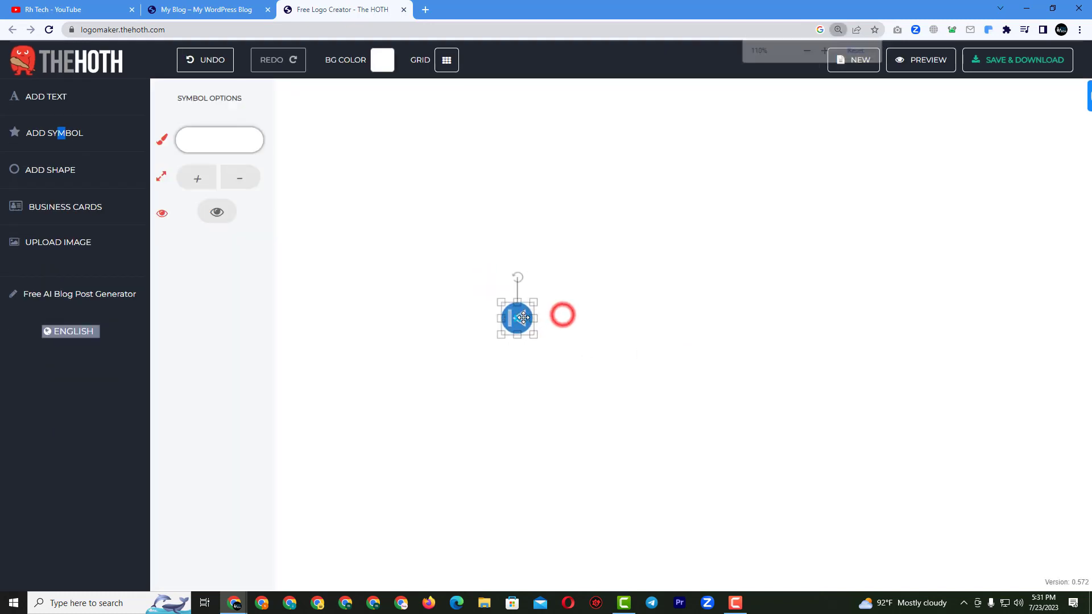
left_click(595, 328)
left_click(478, 341)
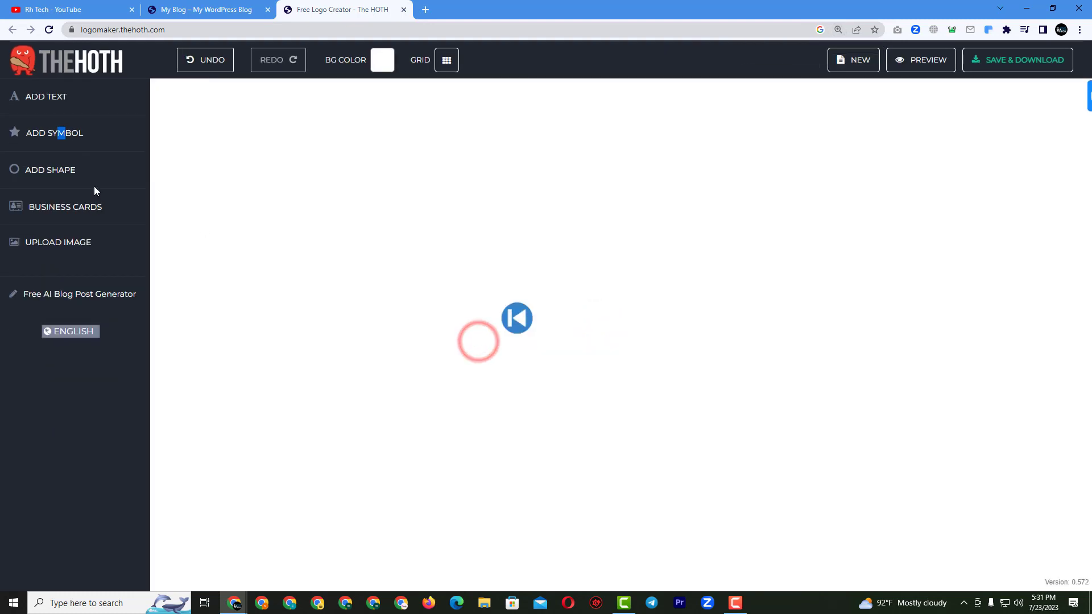
Add a text box beside the symbol and change its wording to RHTECHLTD.
left_click(45, 102)
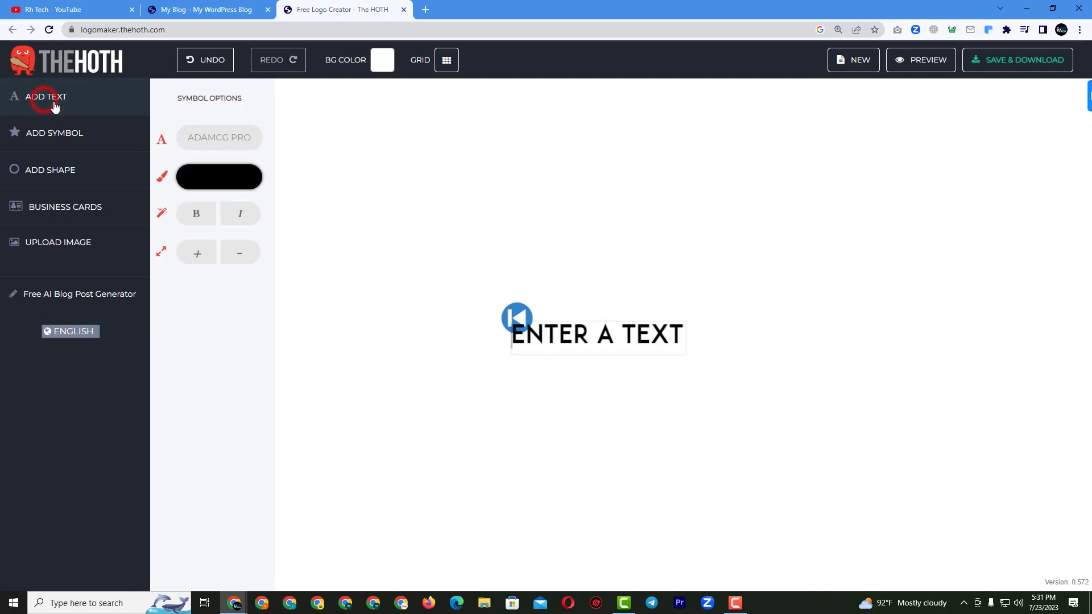
left_click(549, 373)
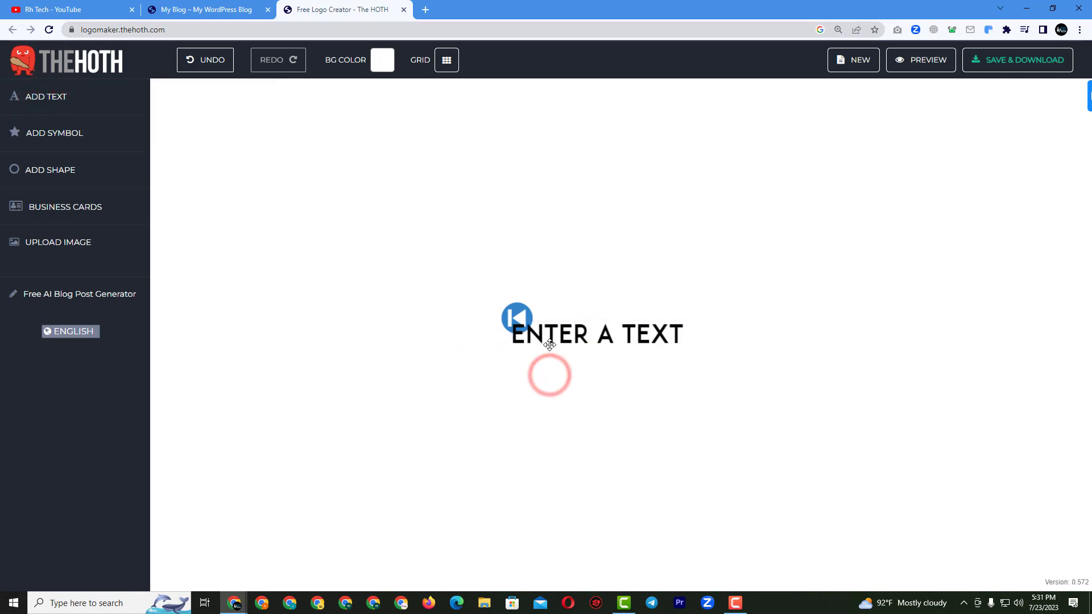
left_click_drag(550, 344, 577, 330)
left_click(578, 331)
triple_click(577, 331)
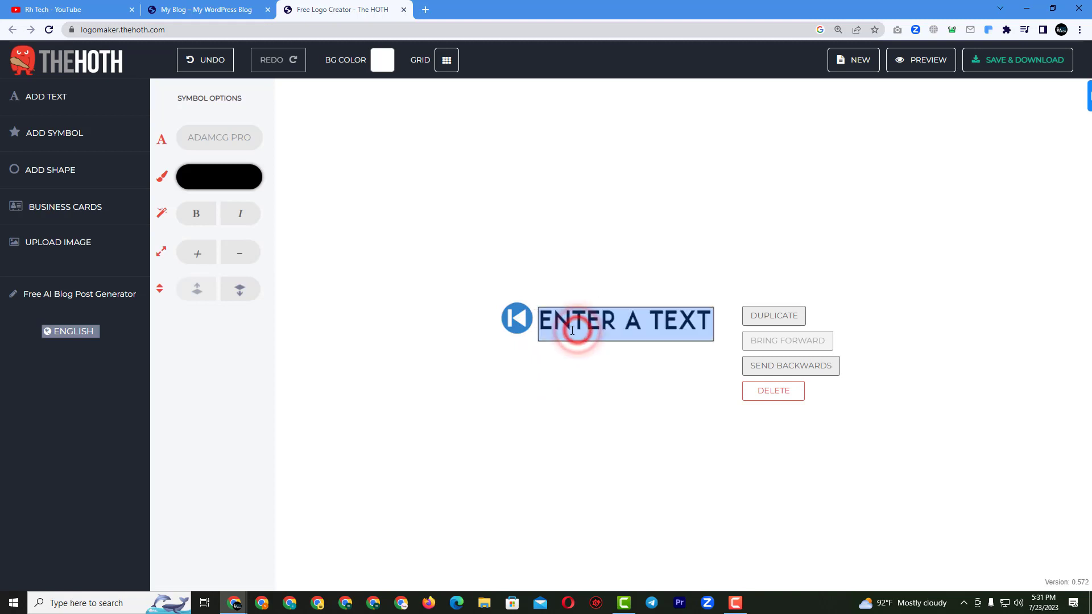
type("RHTE")
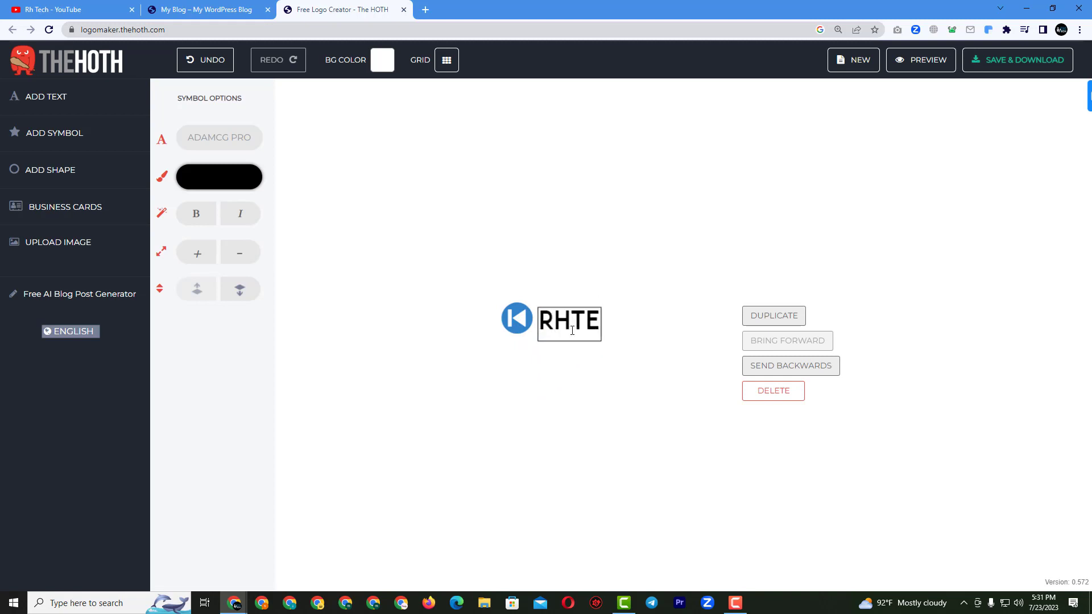
type("CHLTD")
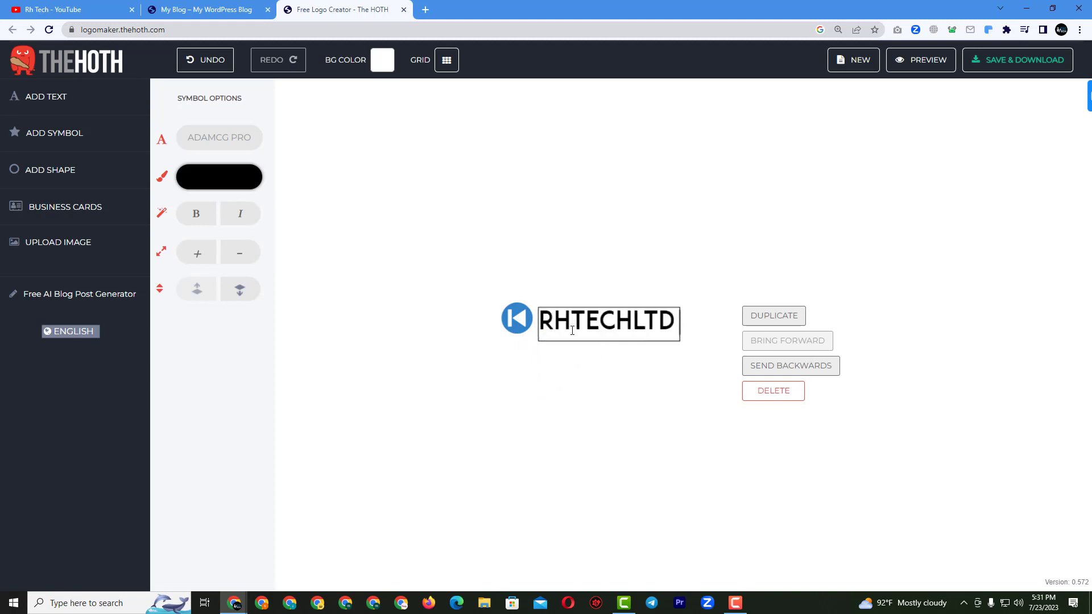
left_click(603, 370)
Change the K symbol's colour to black in Symbol Options.
left_click(516, 318)
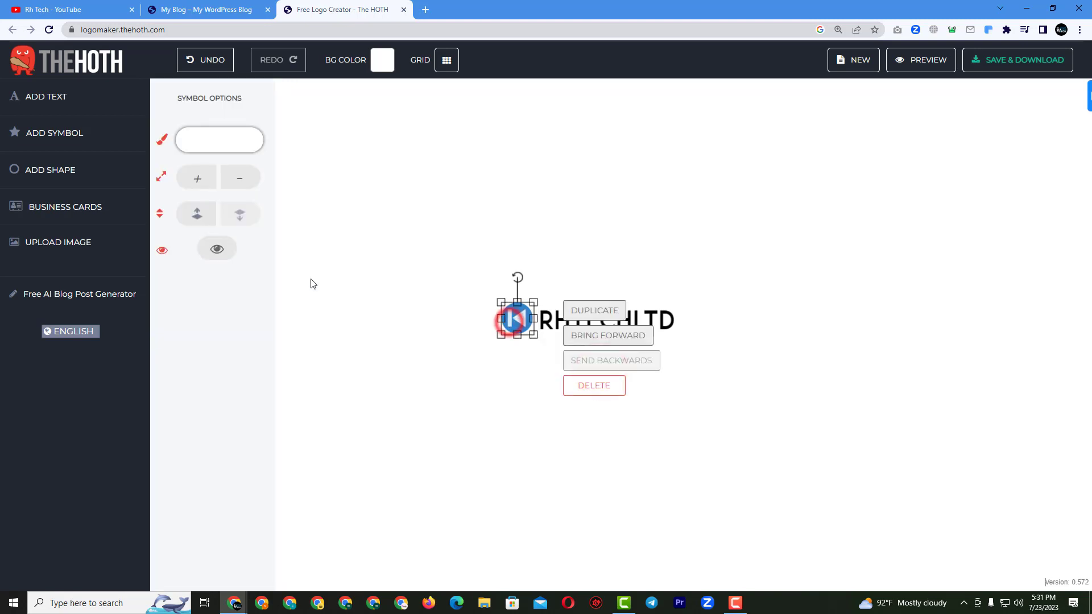
left_click(220, 140)
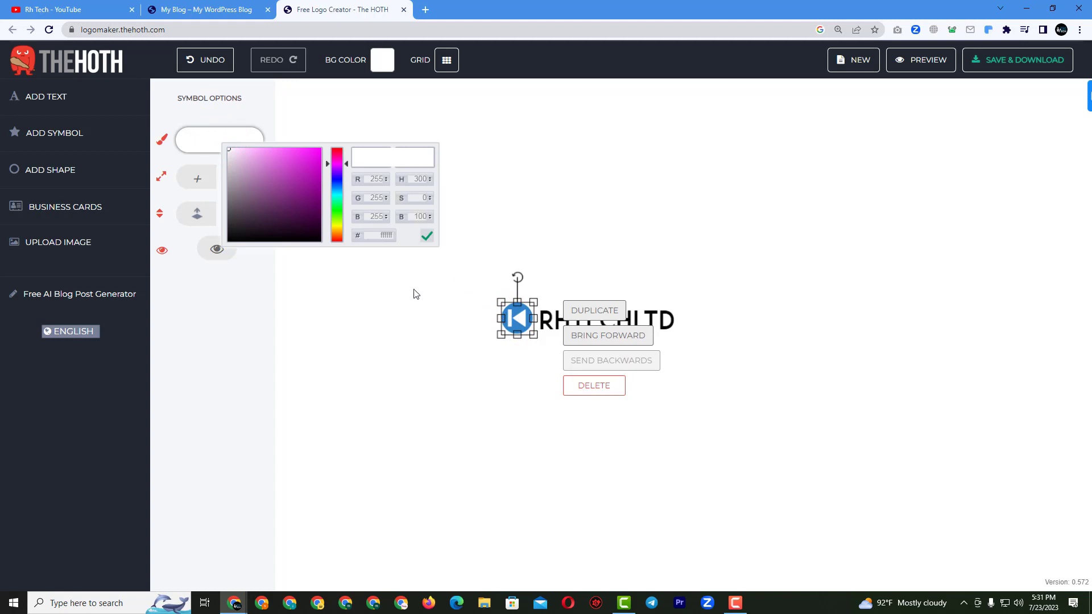
left_click(431, 303)
left_click(505, 318)
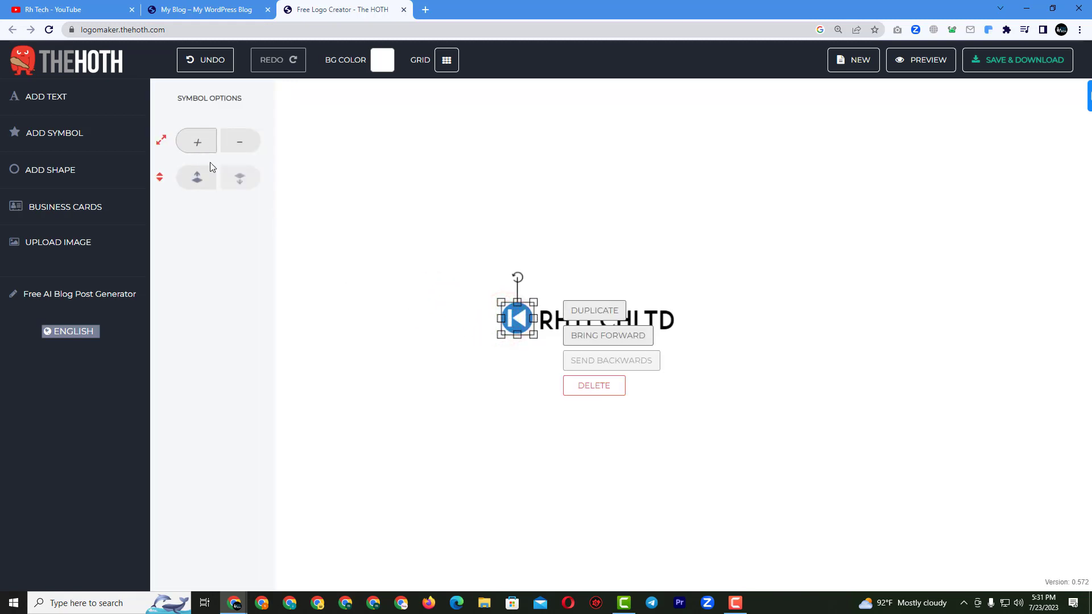
left_click(513, 312)
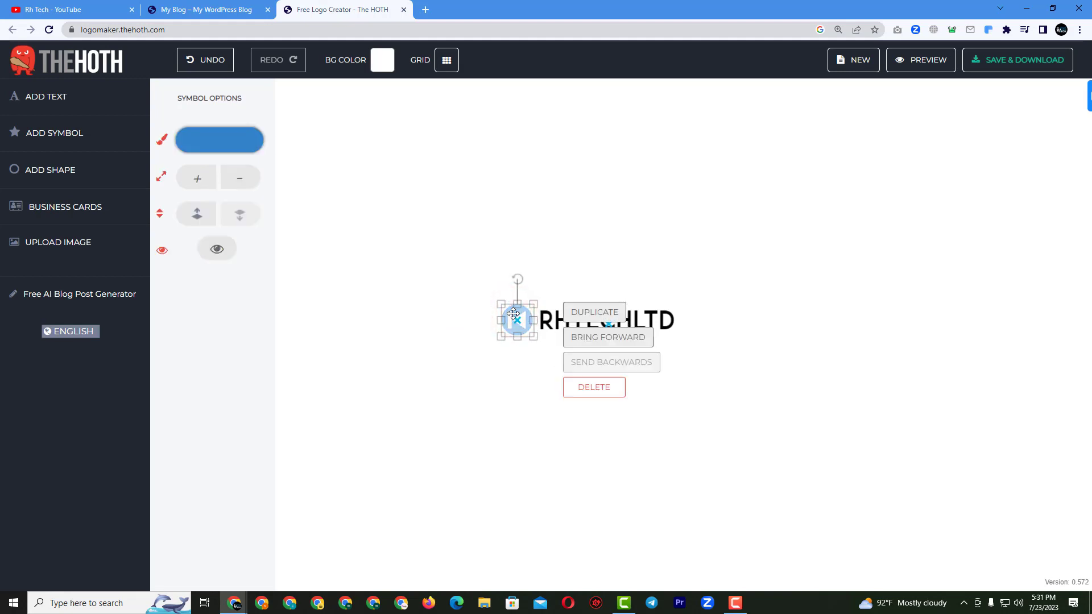
left_click(236, 139)
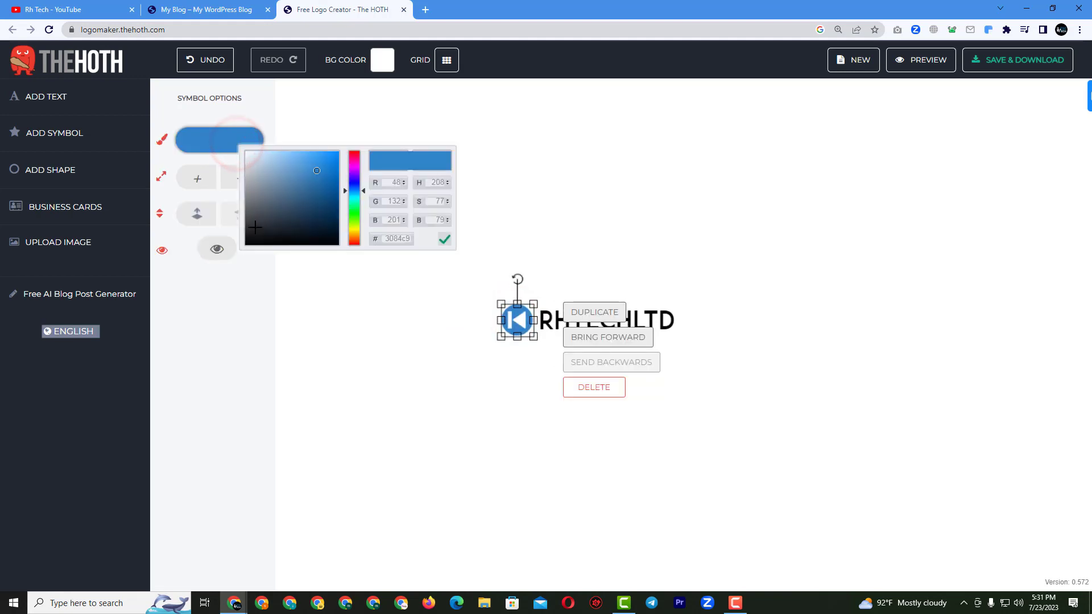
left_click(255, 227)
left_click(436, 326)
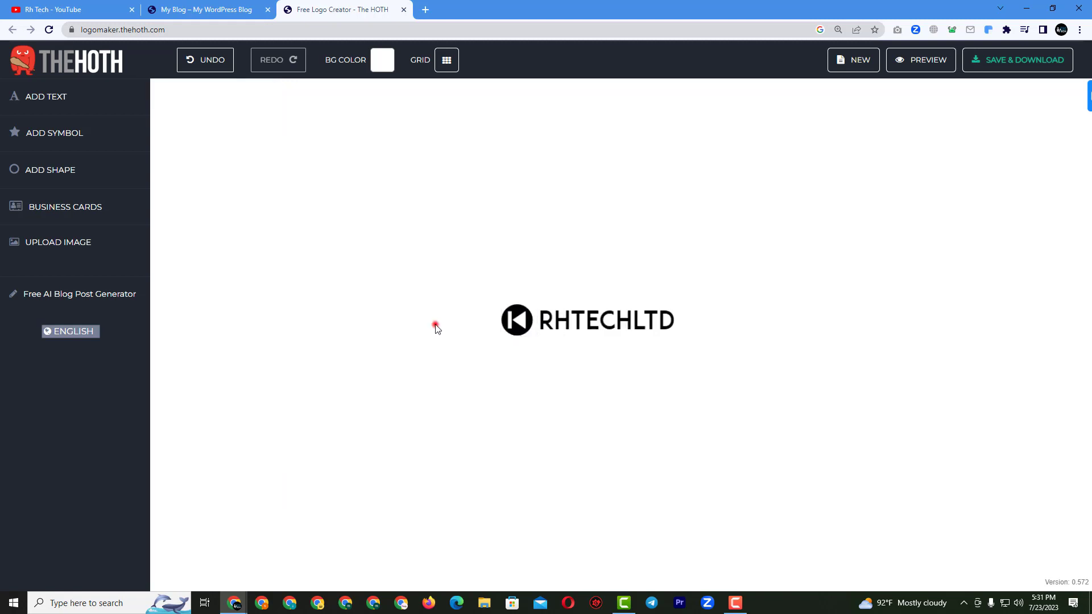
Reselect and deselect the black symbol to check the finished RHTECHLTD logo.
left_click(512, 320)
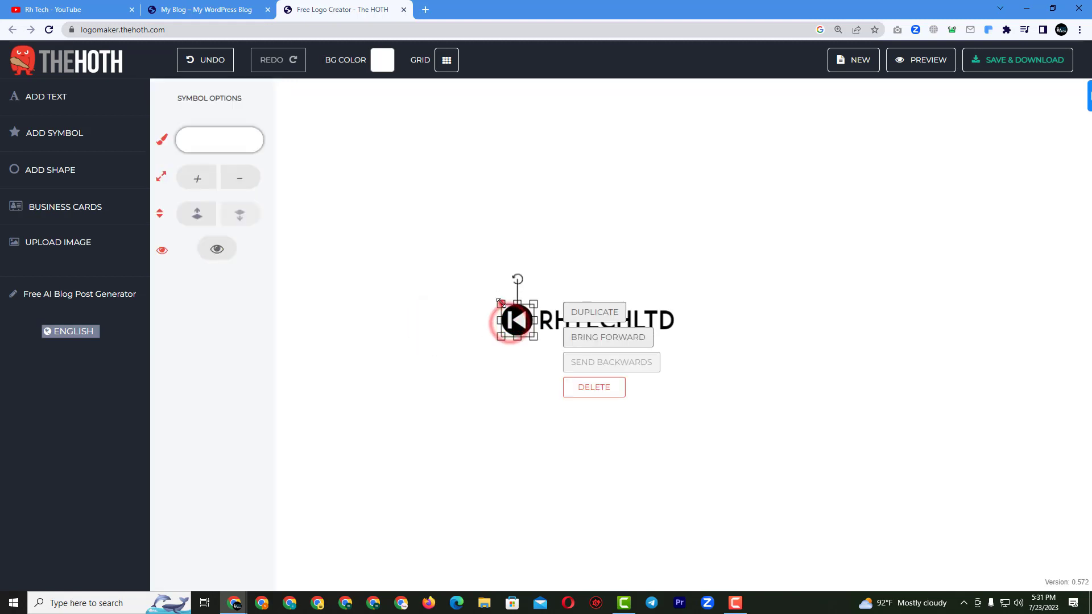
left_click(524, 381)
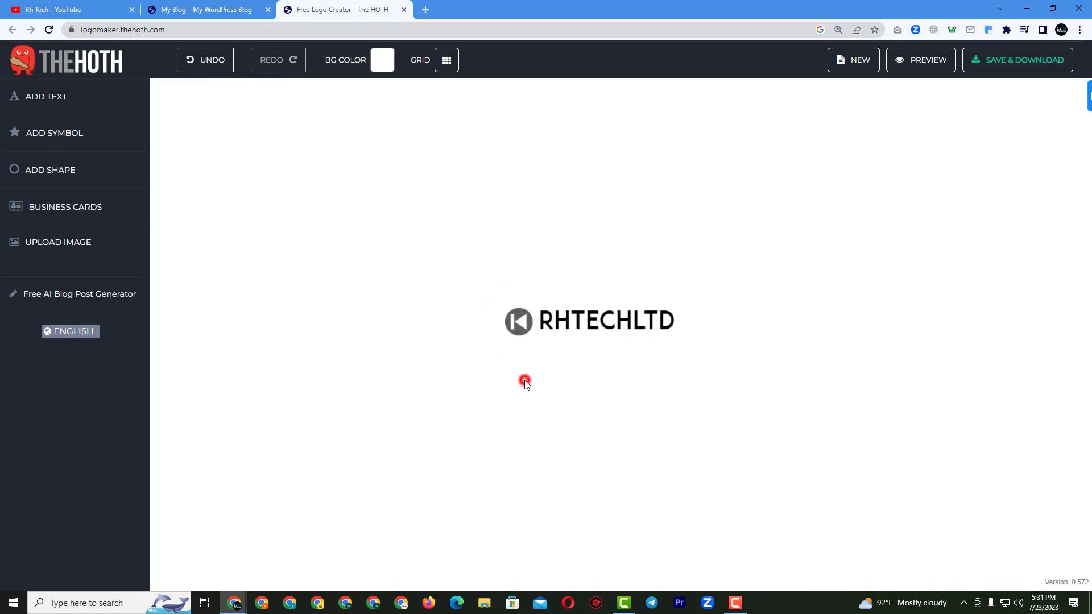
left_click(517, 327)
left_click(519, 328)
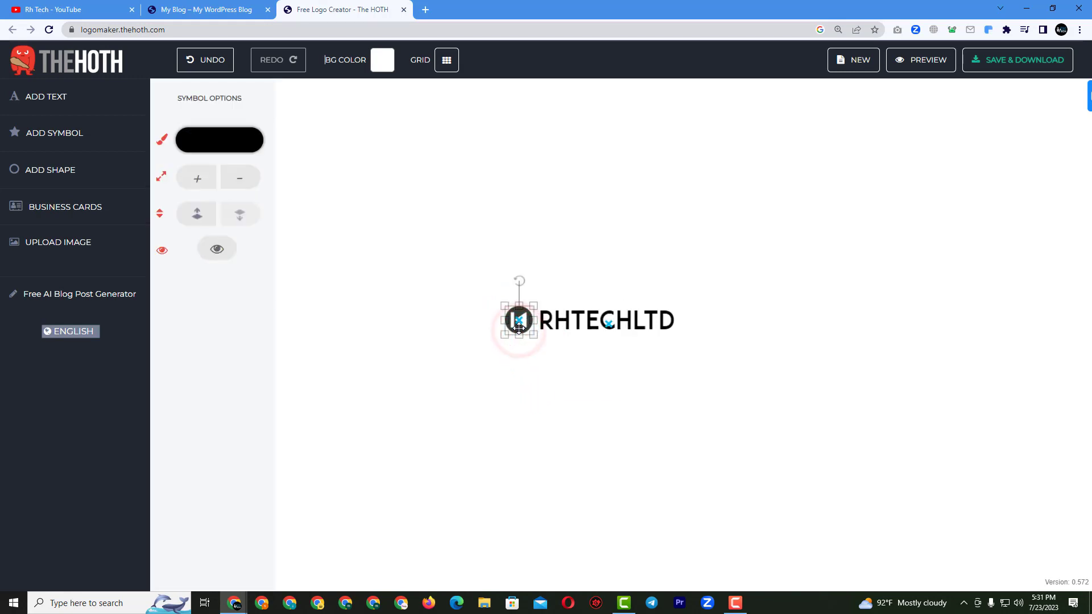
left_click(518, 328)
left_click(512, 362)
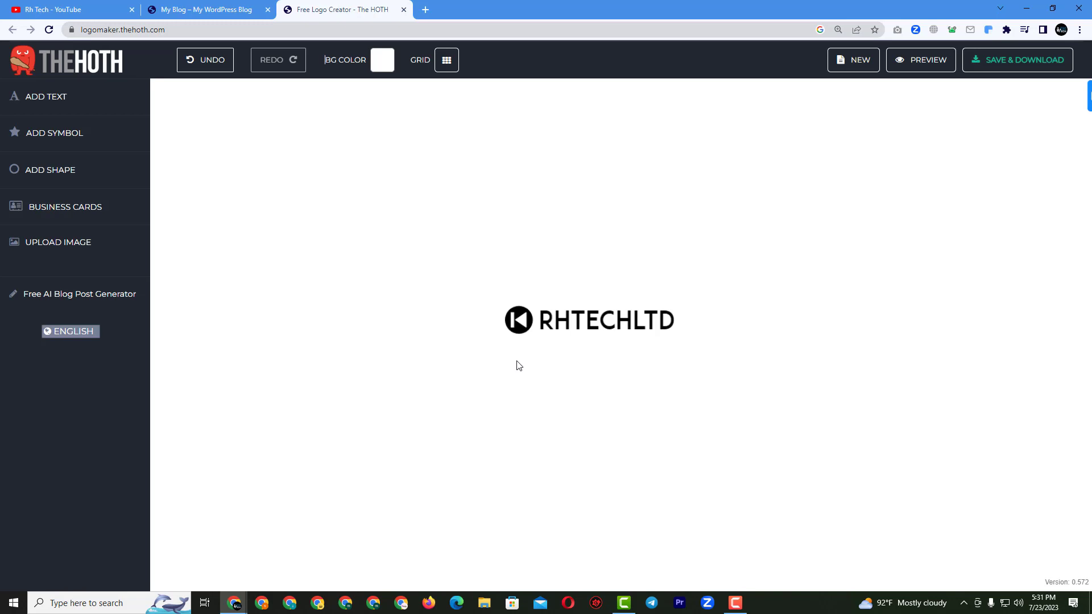
left_click(461, 291)
Save the logo project with SAVE & DOWNLOAD, entering the email address to receive it.
left_click(995, 73)
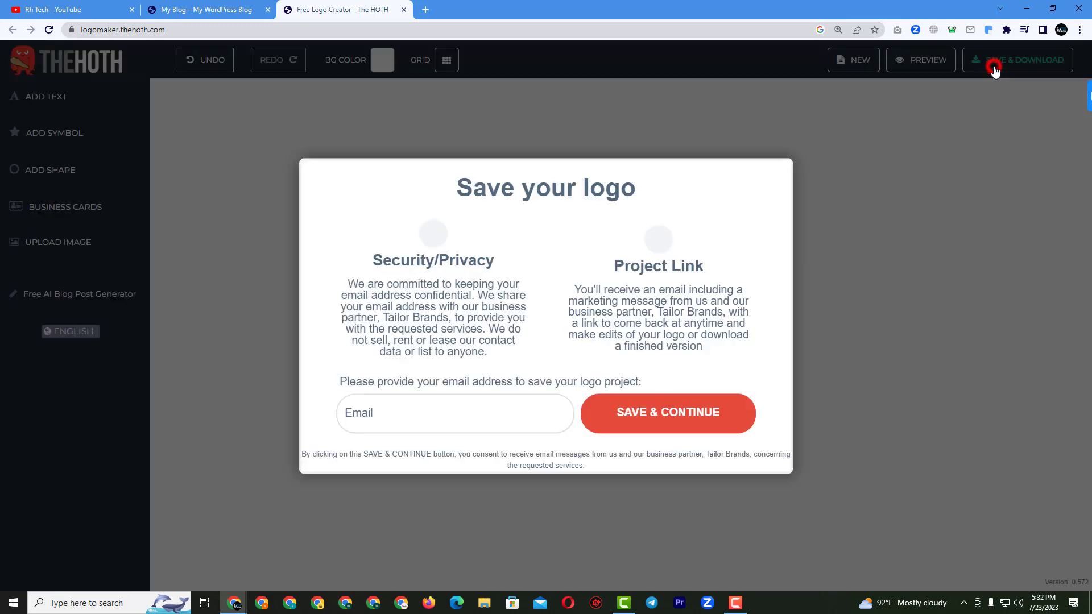
left_click(370, 417)
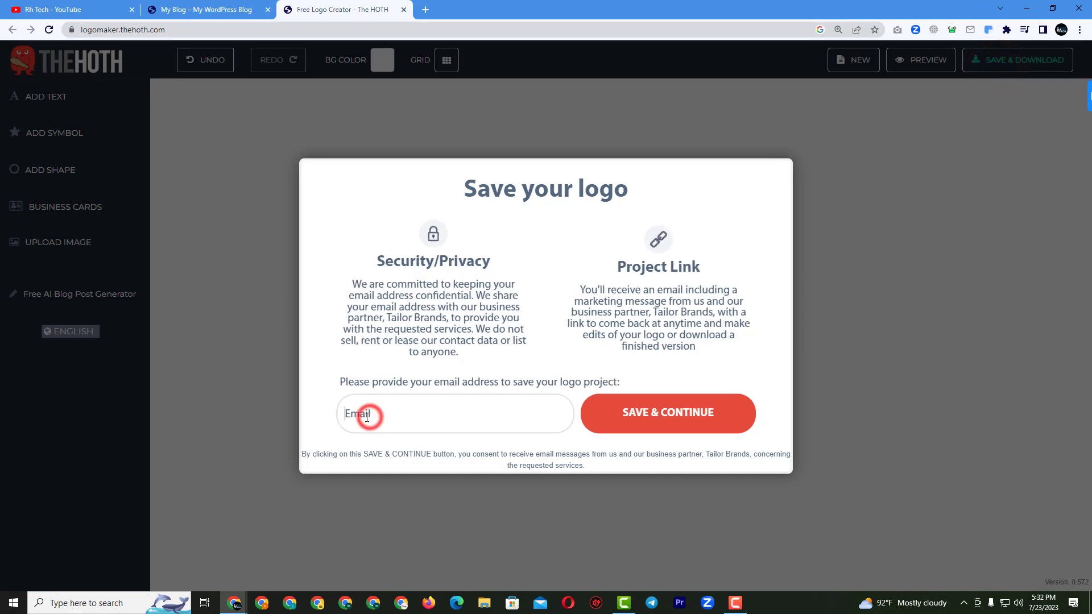
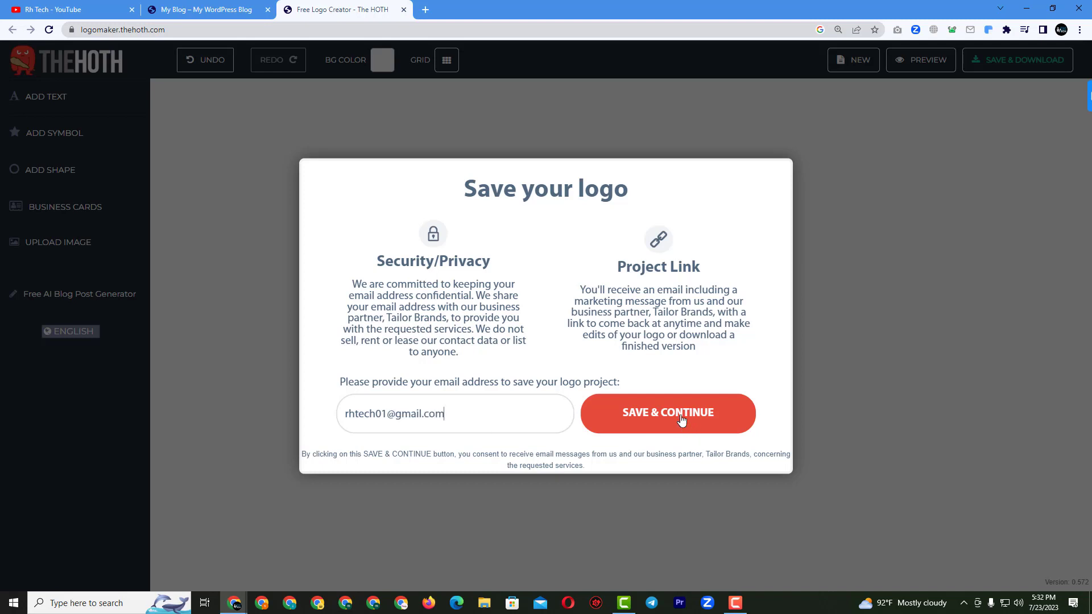
left_click(682, 420)
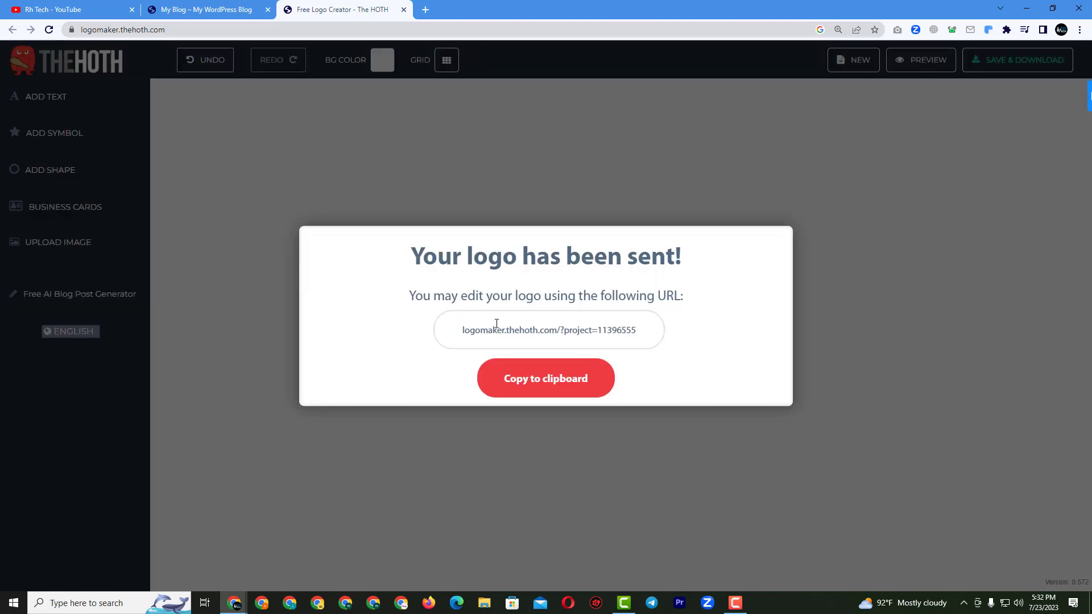
In Gmail, download premiumlogo.zip from The HOTH email and open its download folder.
left_click(424, 10)
type("mail")
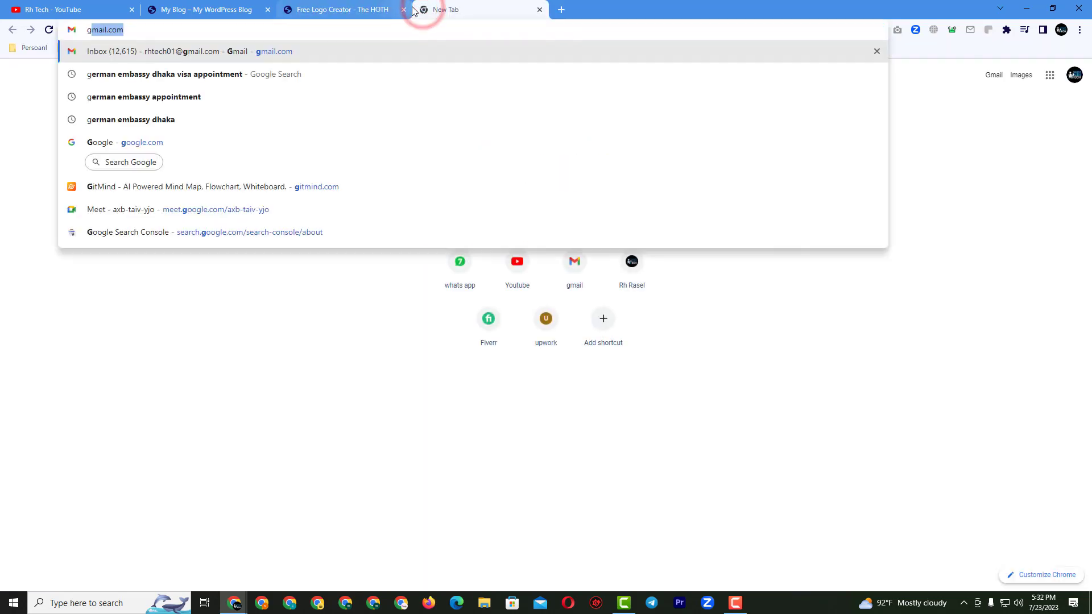
key("Return")
left_click(496, 181)
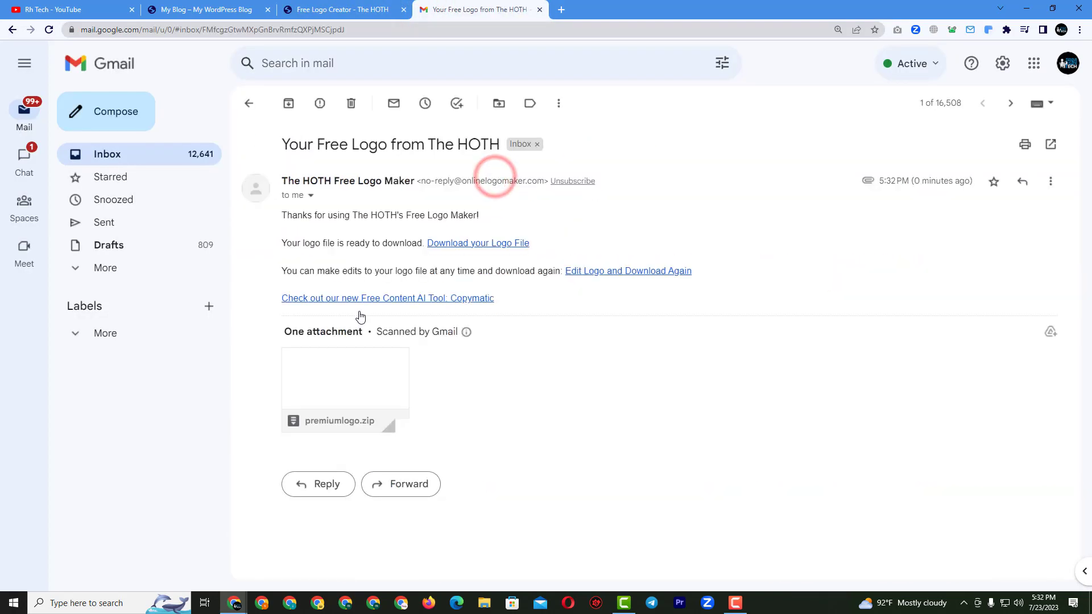
mouse_move(349, 403)
left_click(321, 414)
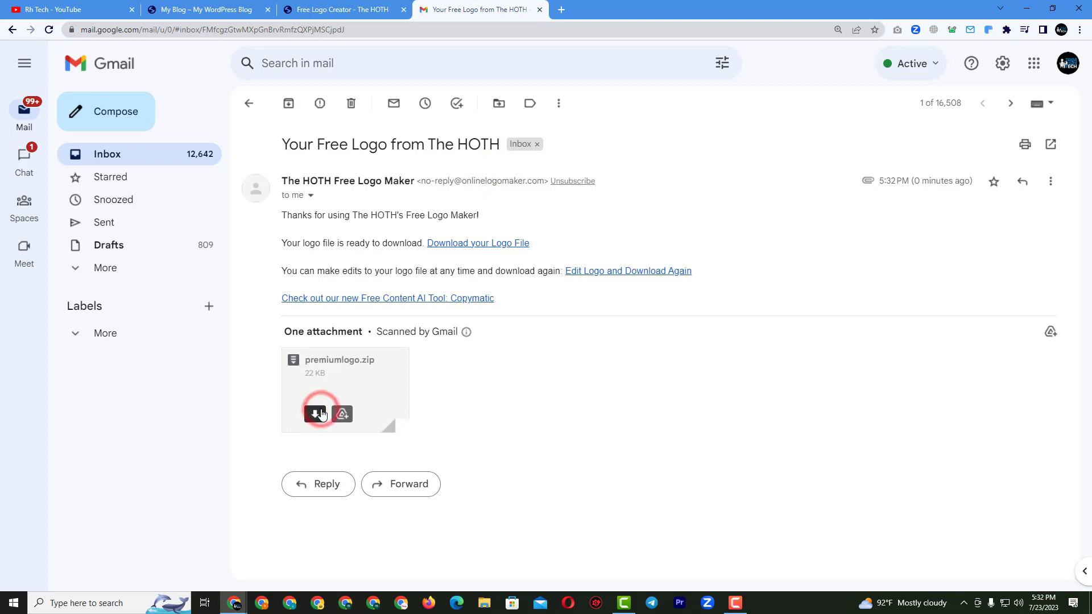
left_click(552, 353)
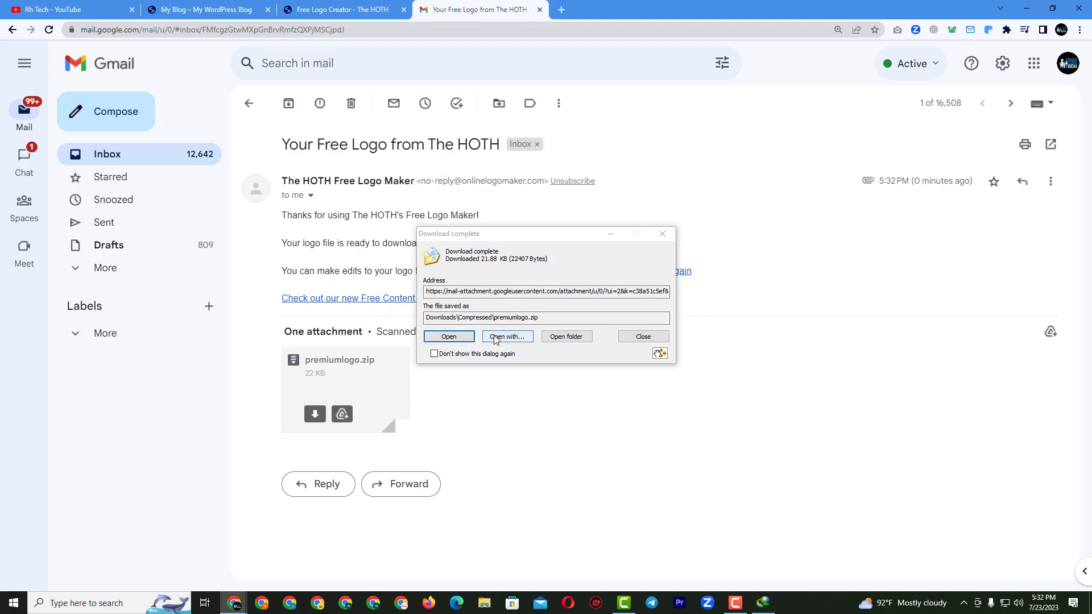
left_click(567, 336)
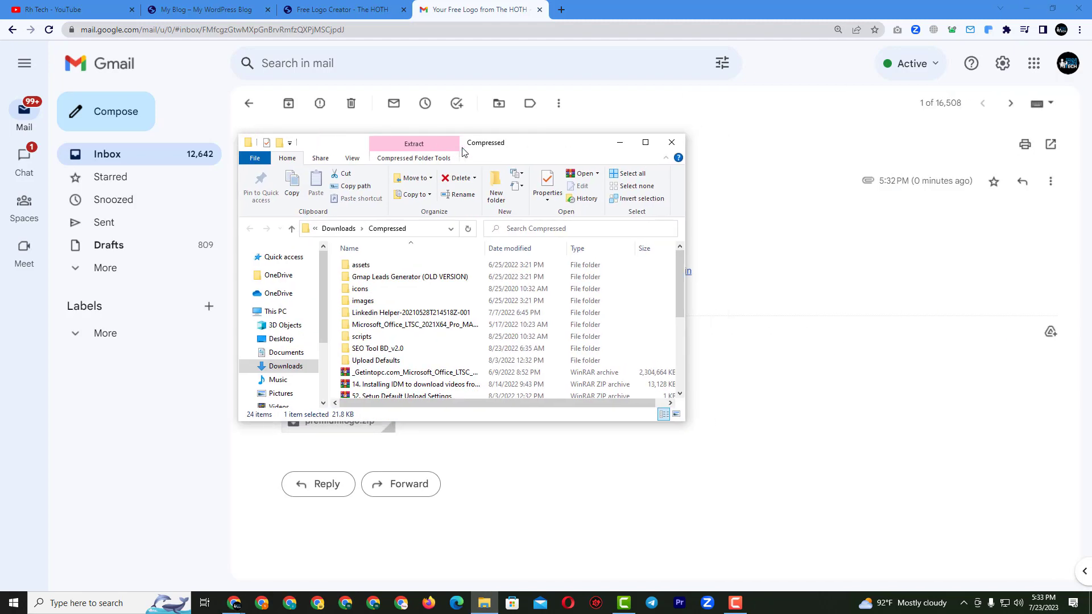
Extract premiumlogo.zip into a premiumlogo folder in the maximized File Explorer.
left_click(650, 142)
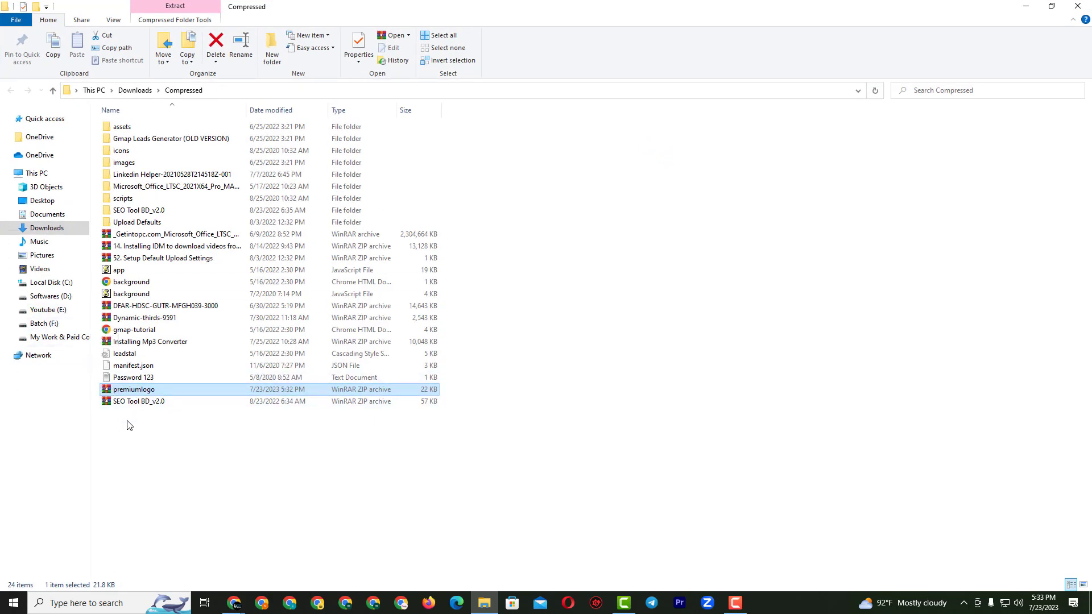
right_click(138, 394)
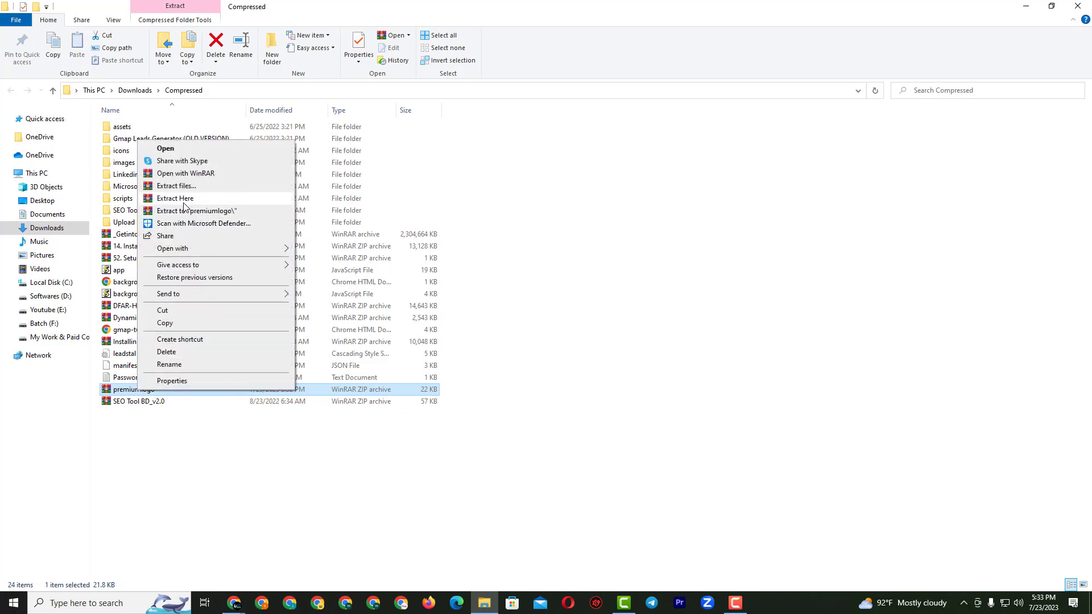
left_click(194, 187)
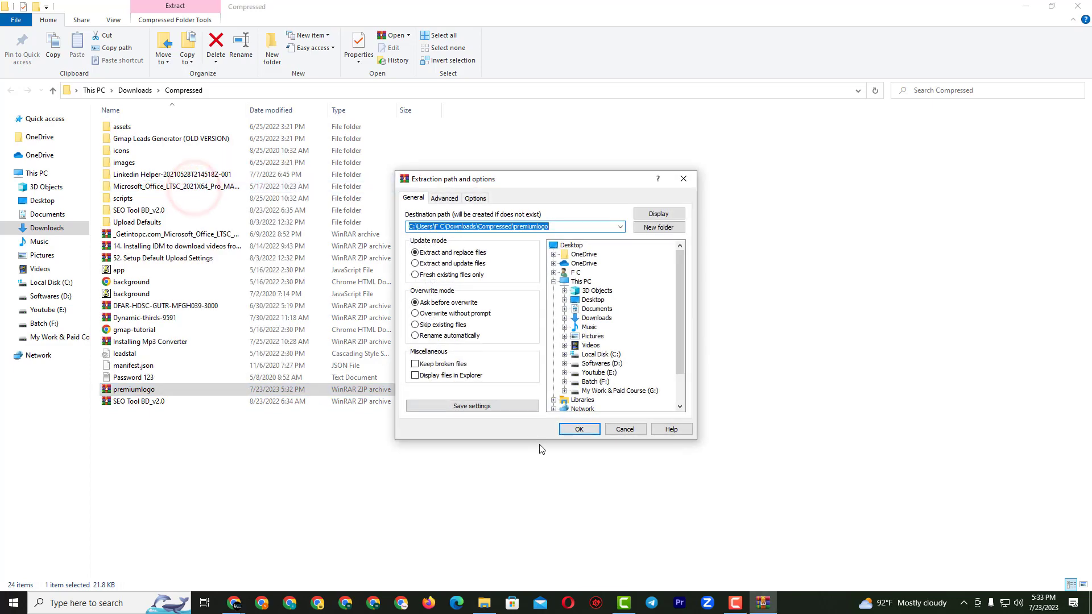
left_click(574, 432)
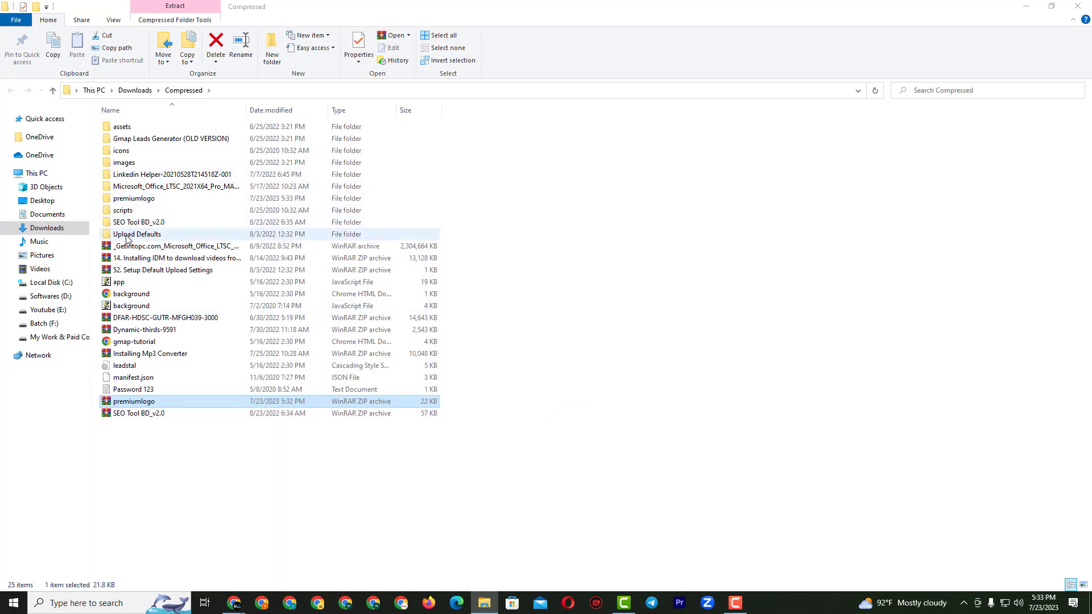
Preview the RHTECHLTD logo PNG, then minimize Explorer and return to the logo editor.
double_click(147, 198)
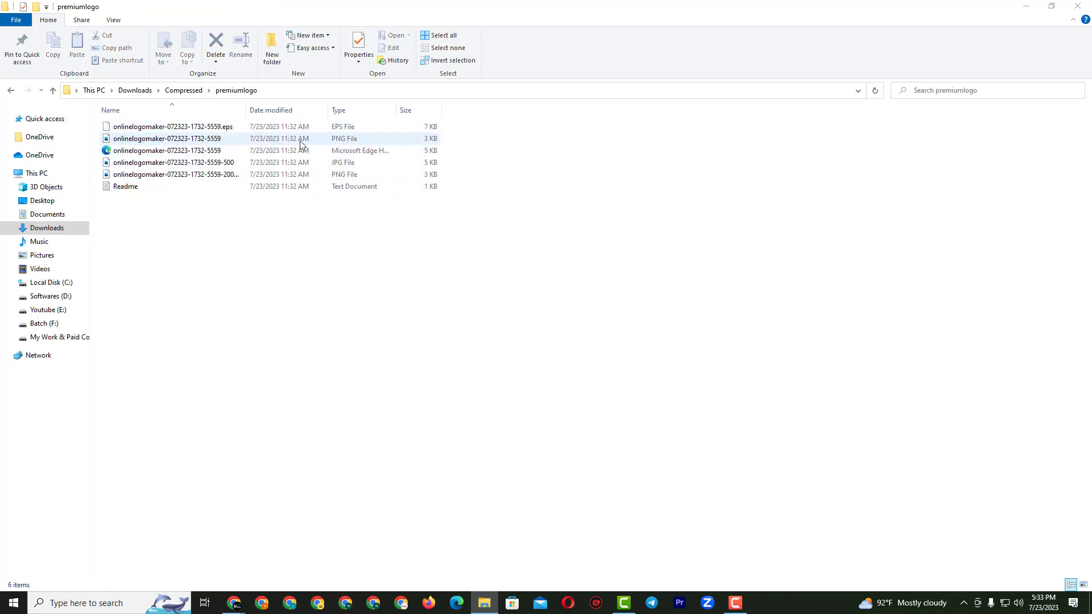
double_click(212, 139)
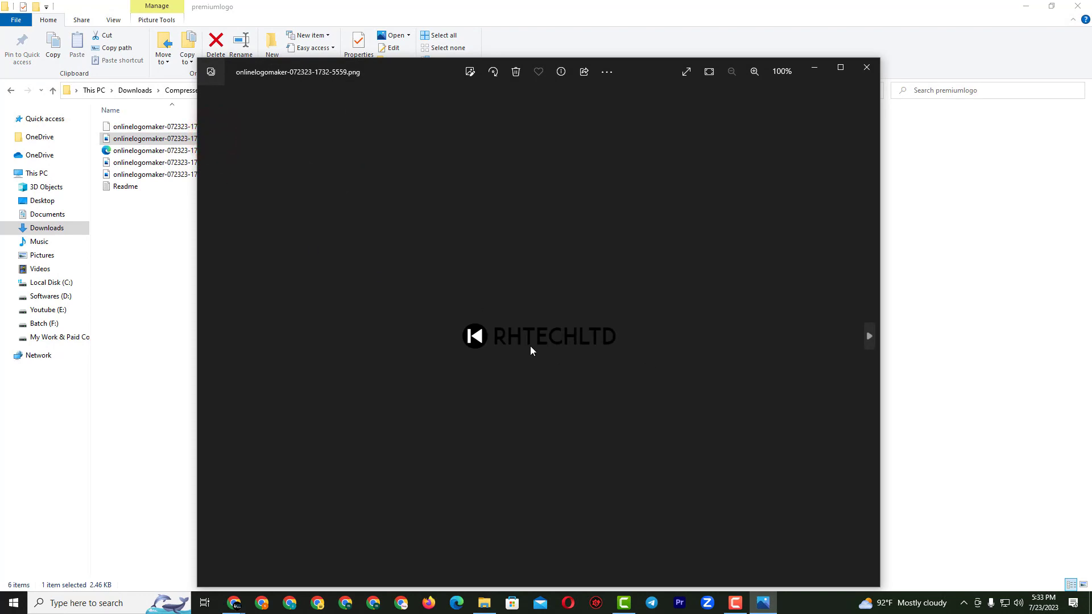
left_click(866, 67)
left_click(1029, 7)
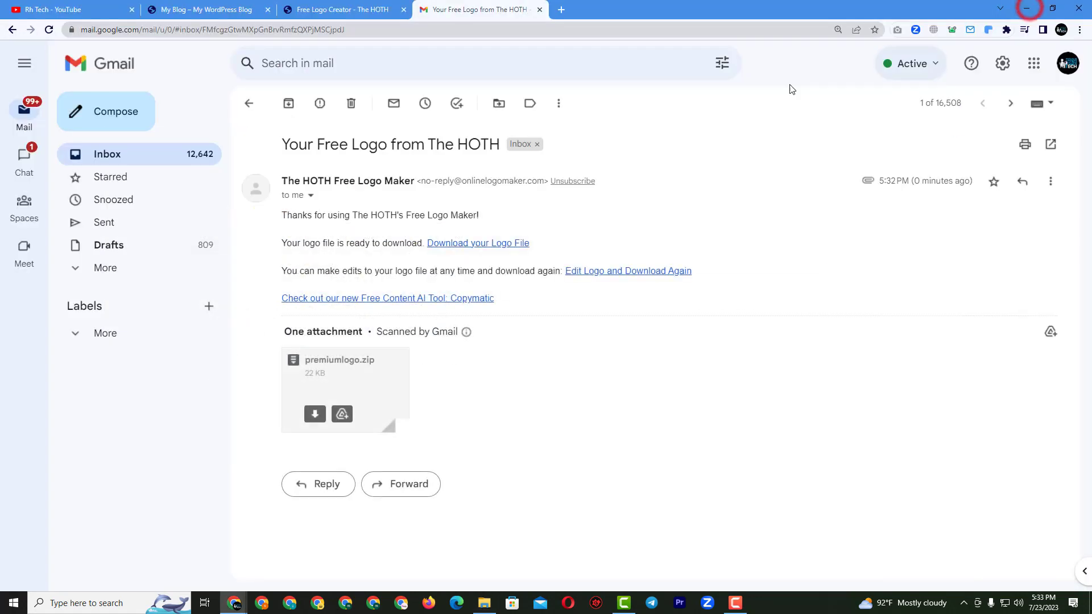
left_click(335, 9)
Turn the RHTECHLTD text white using its colour picker.
left_click(586, 320)
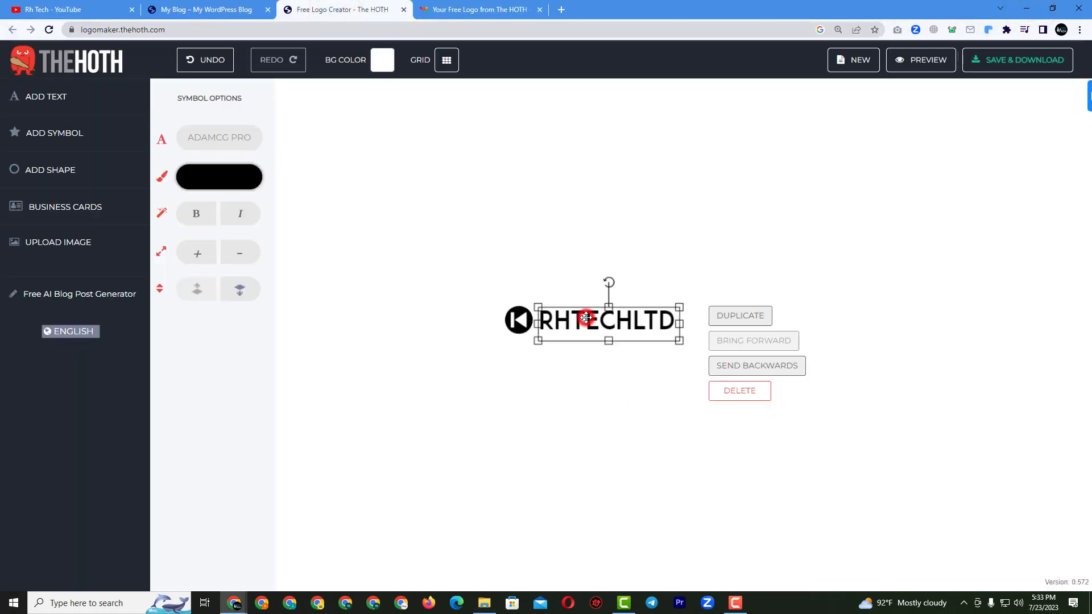
left_click(229, 174)
left_click_drag(247, 202, 216, 173)
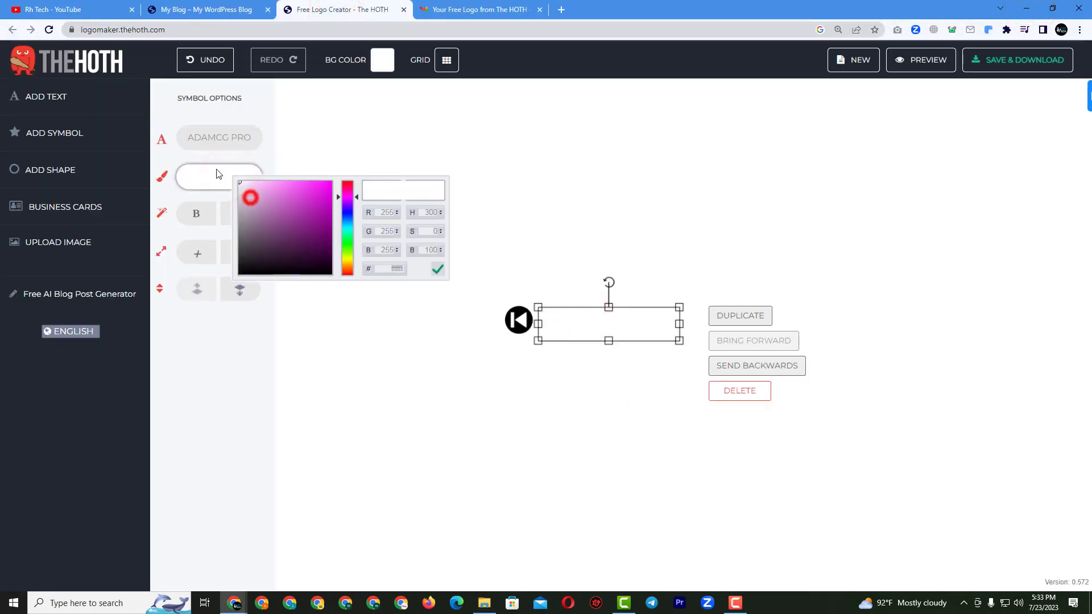
left_click(515, 375)
Set the round symbol's colour to white in its colour picker.
left_click(516, 321)
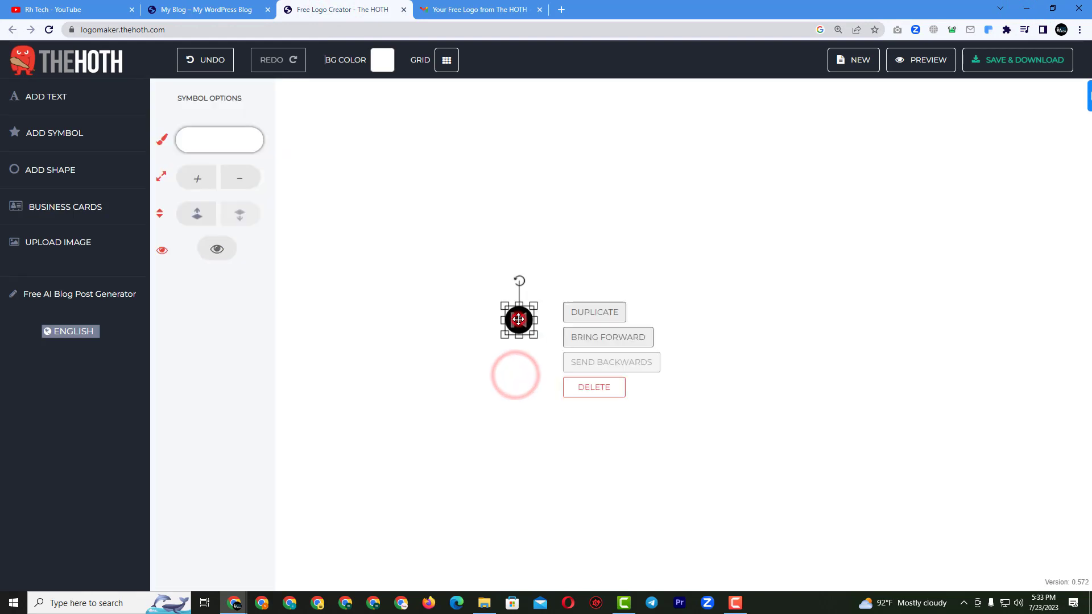
left_click(217, 140)
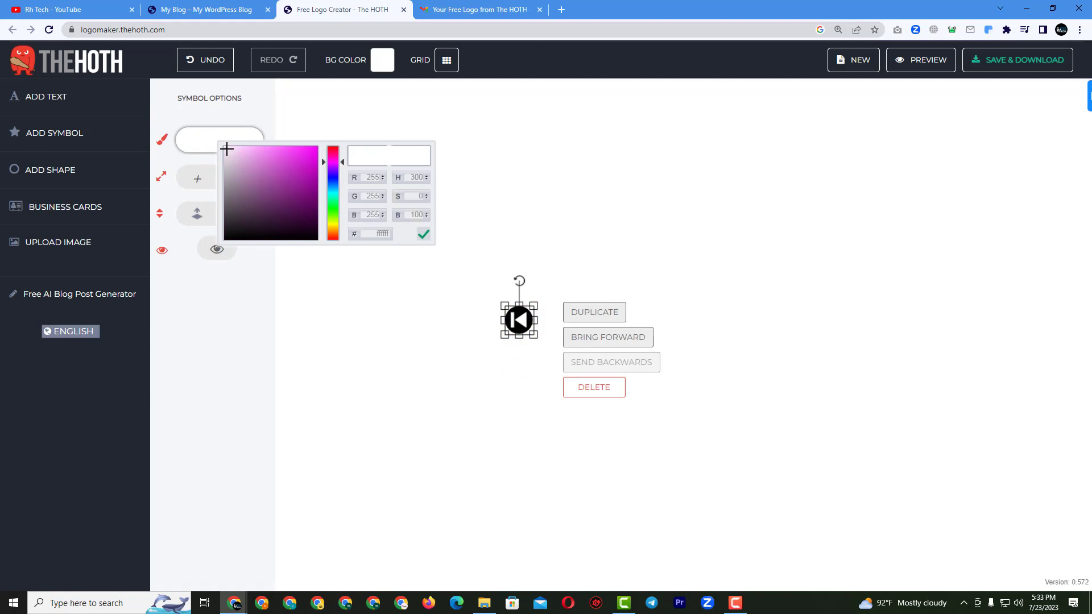
left_click(226, 149)
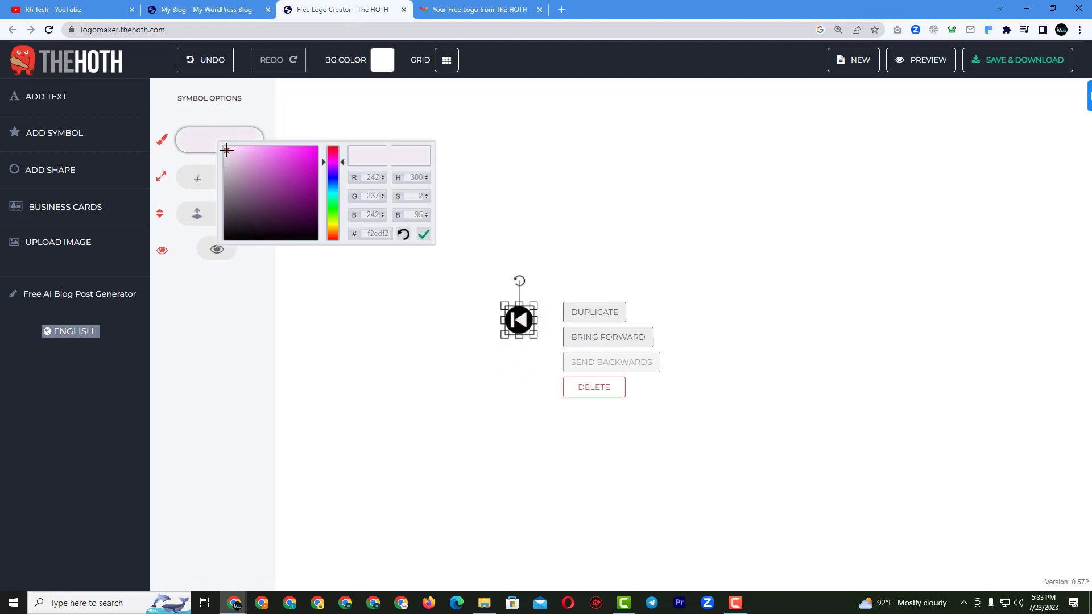
left_click_drag(227, 150, 315, 258)
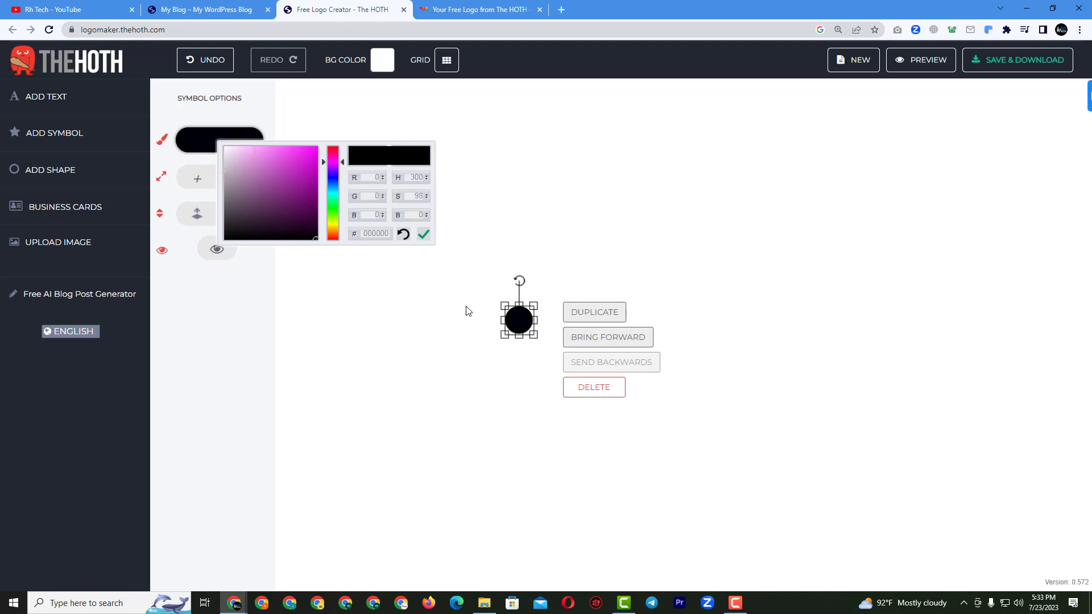
left_click(511, 316)
left_click(245, 138)
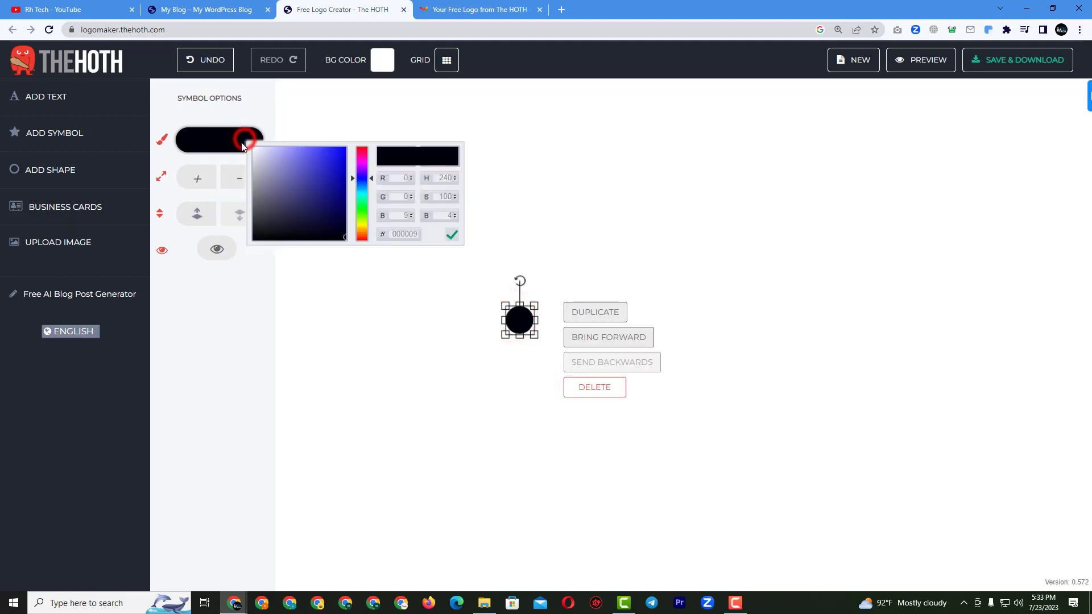
left_click_drag(254, 183, 256, 151)
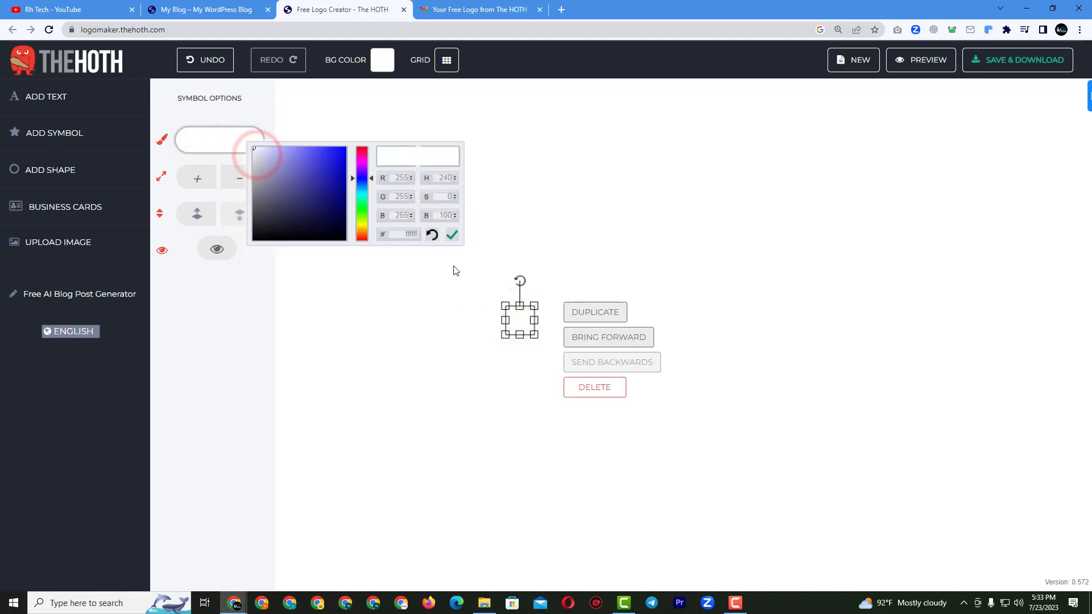
left_click(472, 372)
left_click(514, 319)
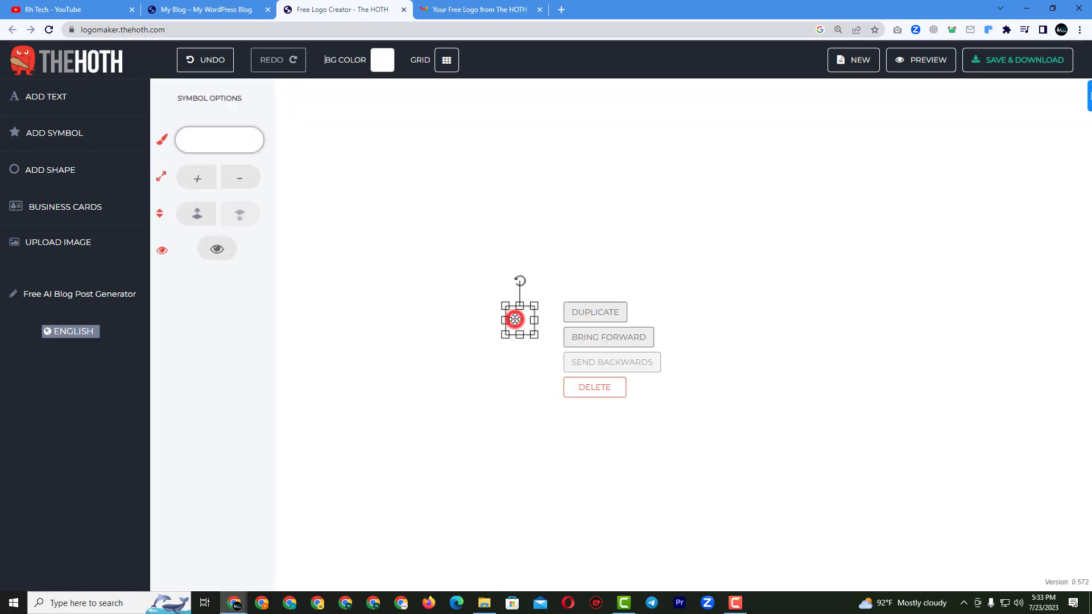
left_click(459, 327)
Save the logo project again with the email address and switch to the HOTH email.
left_click(999, 61)
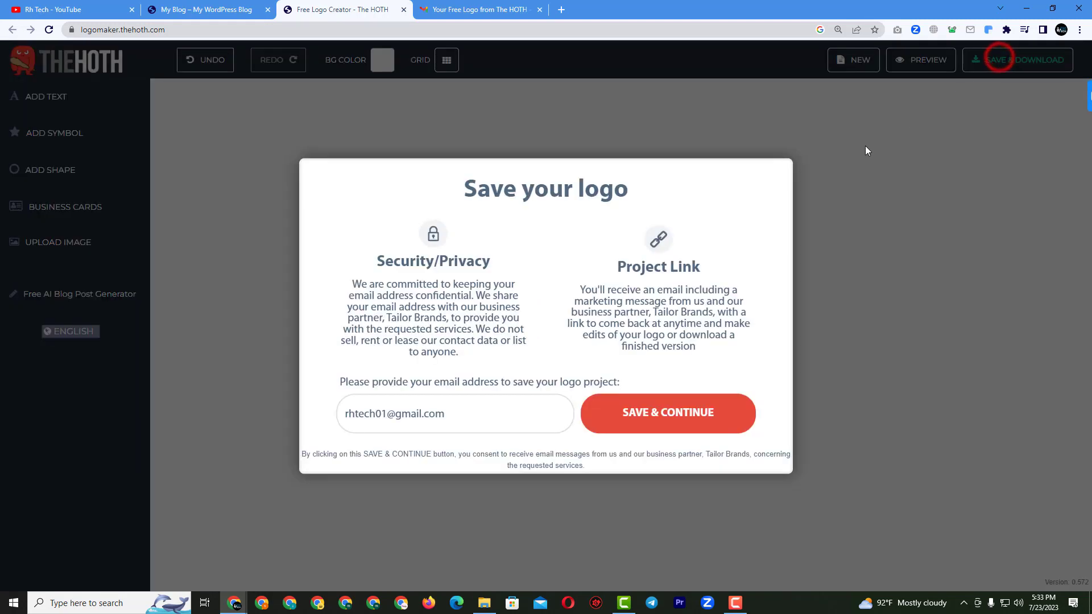
left_click(672, 422)
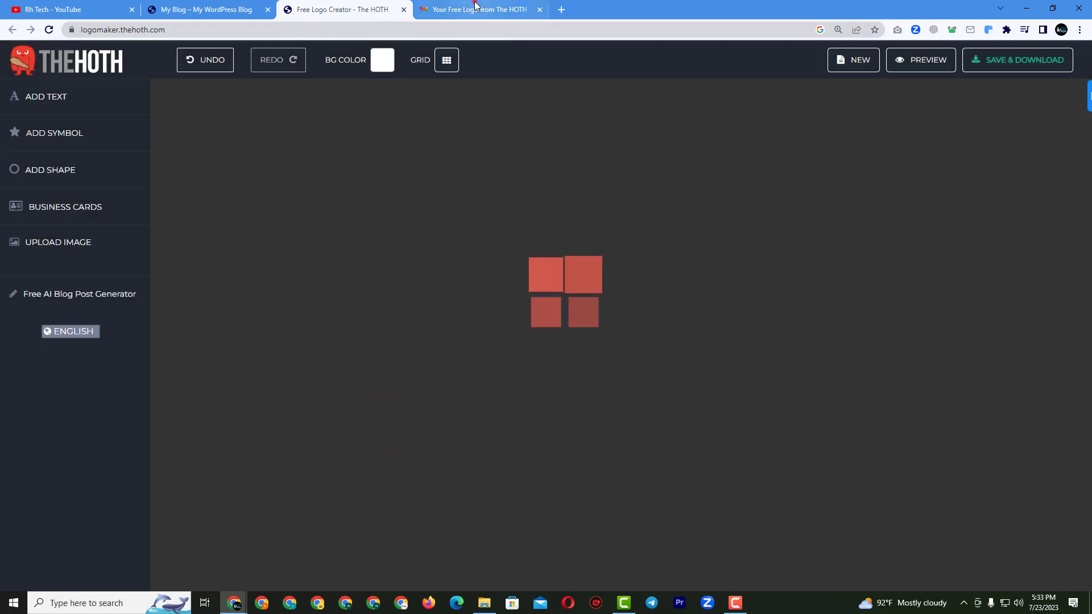
left_click(477, 10)
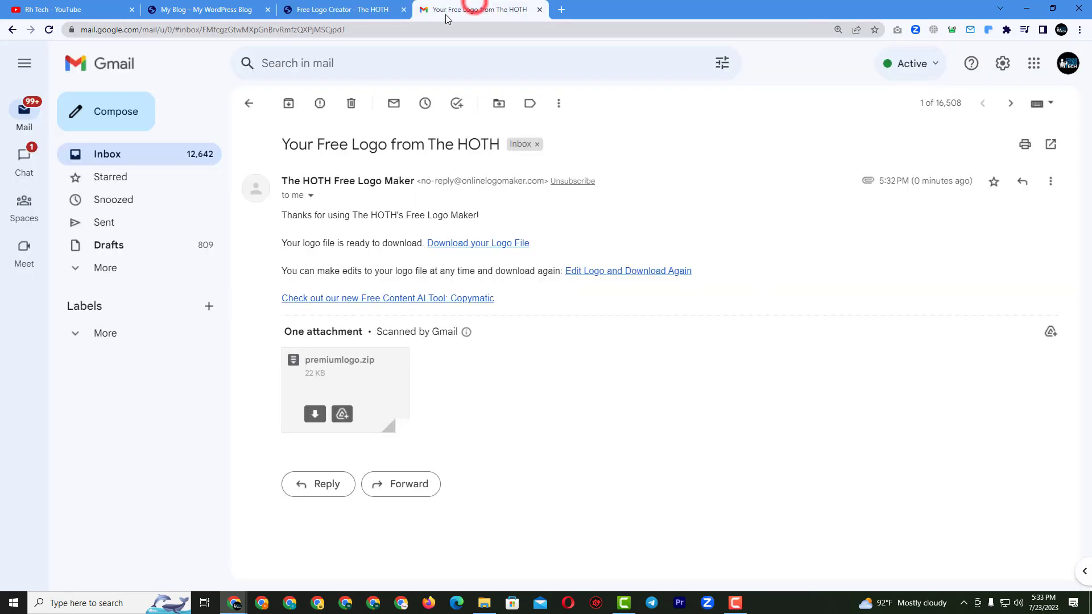
Download premiumlogo.zip from the newest HOTH email and open its Compressed downloads folder.
left_click(114, 63)
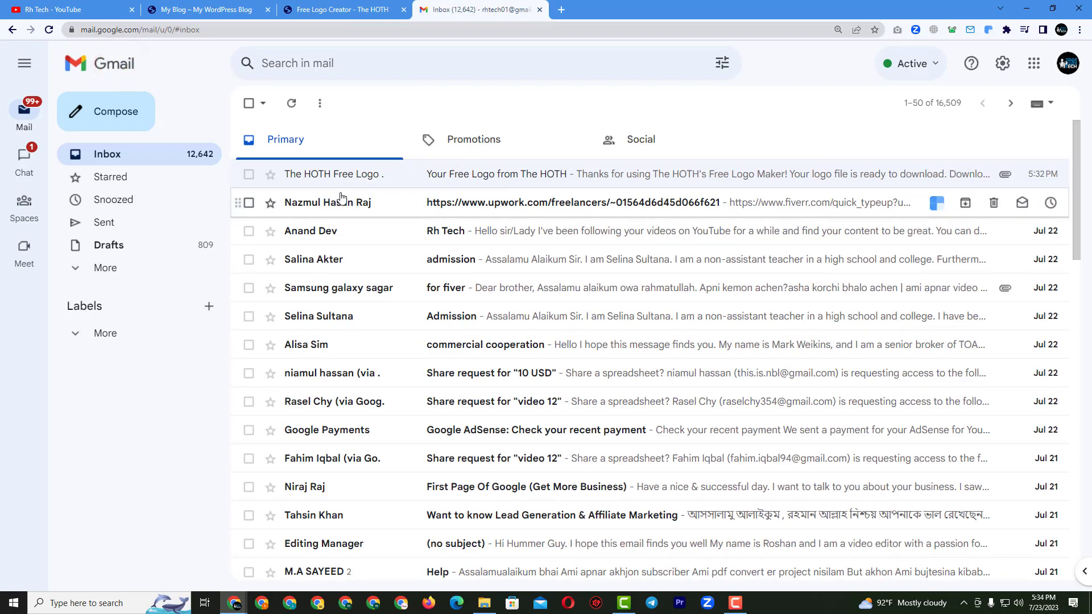
left_click(433, 180)
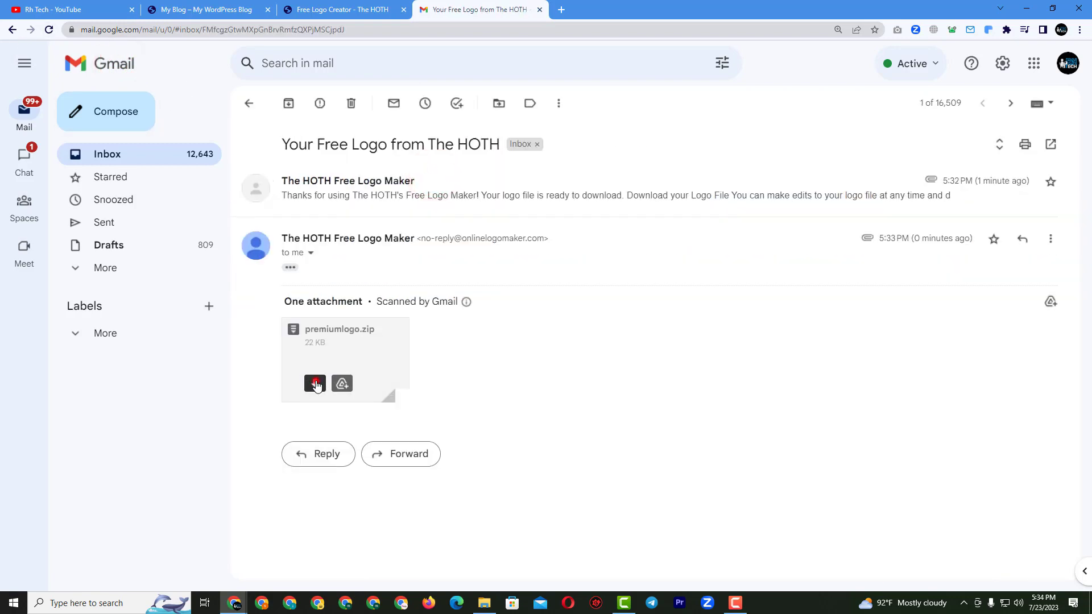
left_click(315, 384)
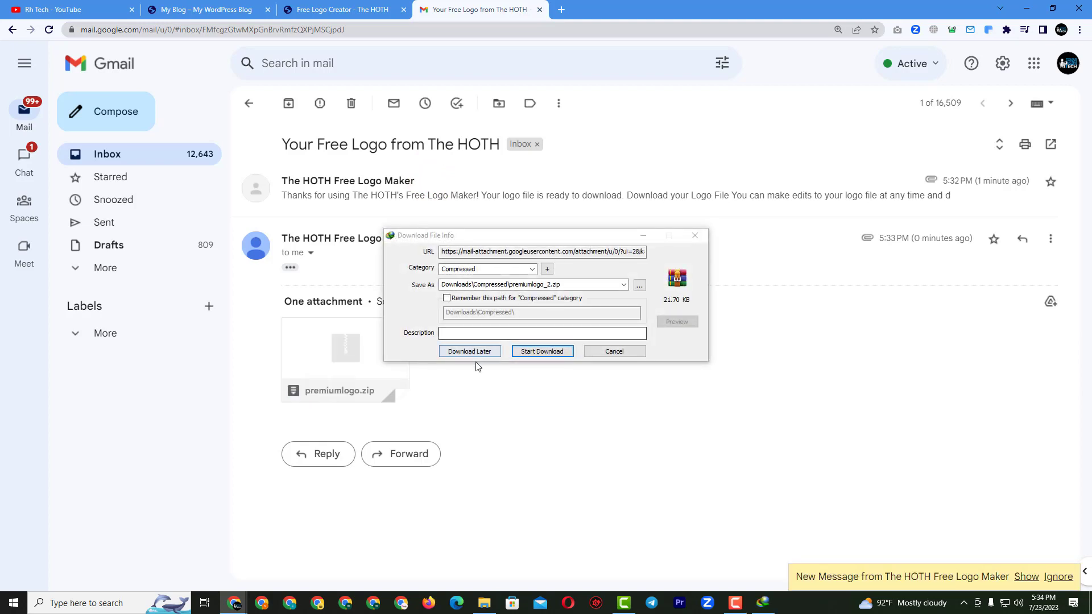
left_click(541, 350)
left_click(572, 335)
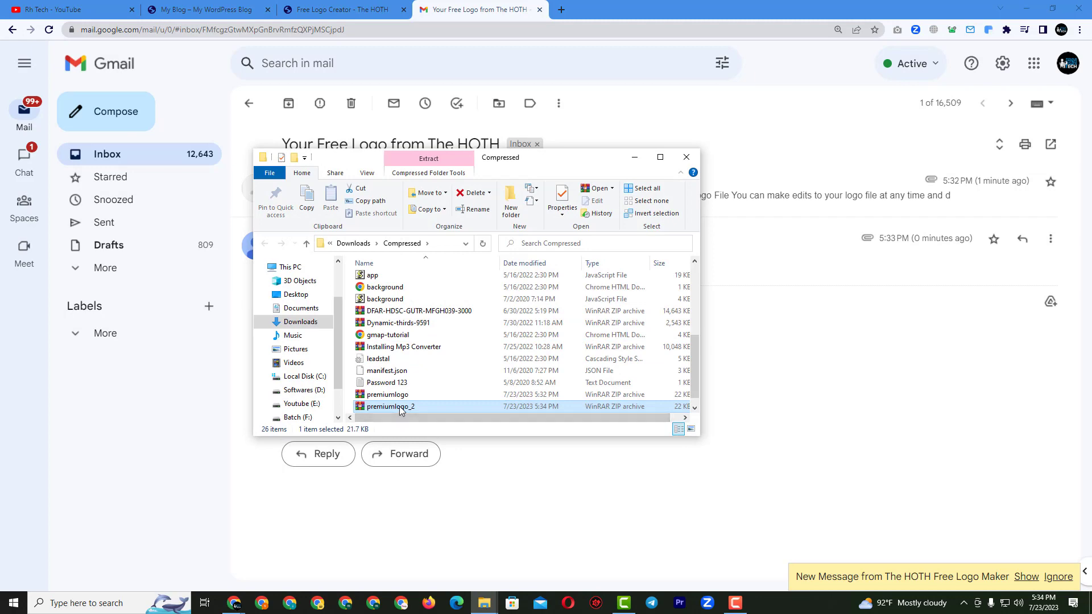
Extract premiumlogo_2.zip in the Compressed folder using the default options.
right_click(406, 405)
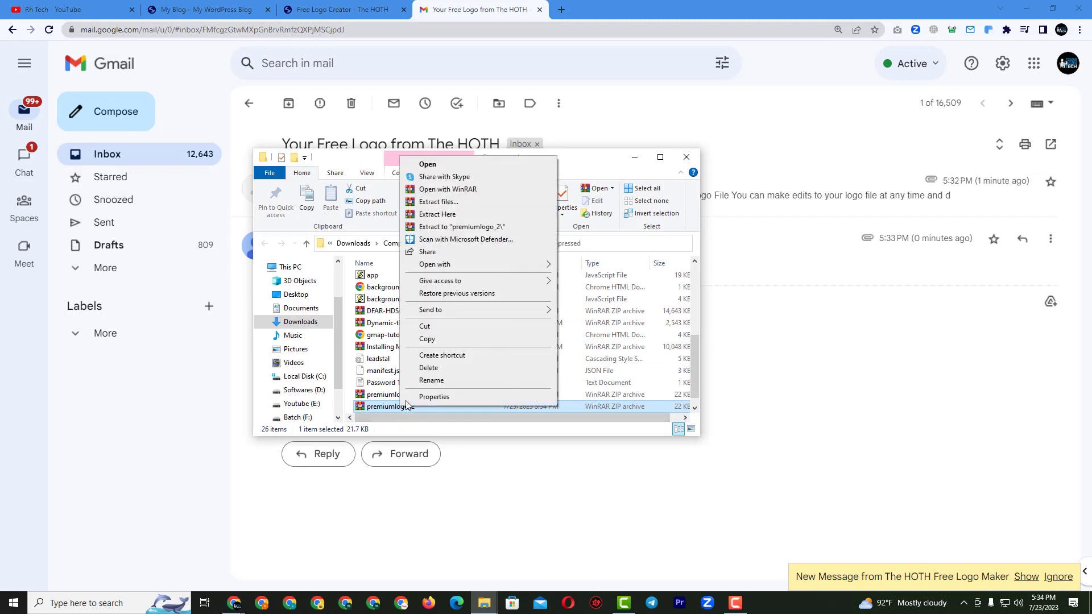
left_click(459, 202)
left_click(592, 428)
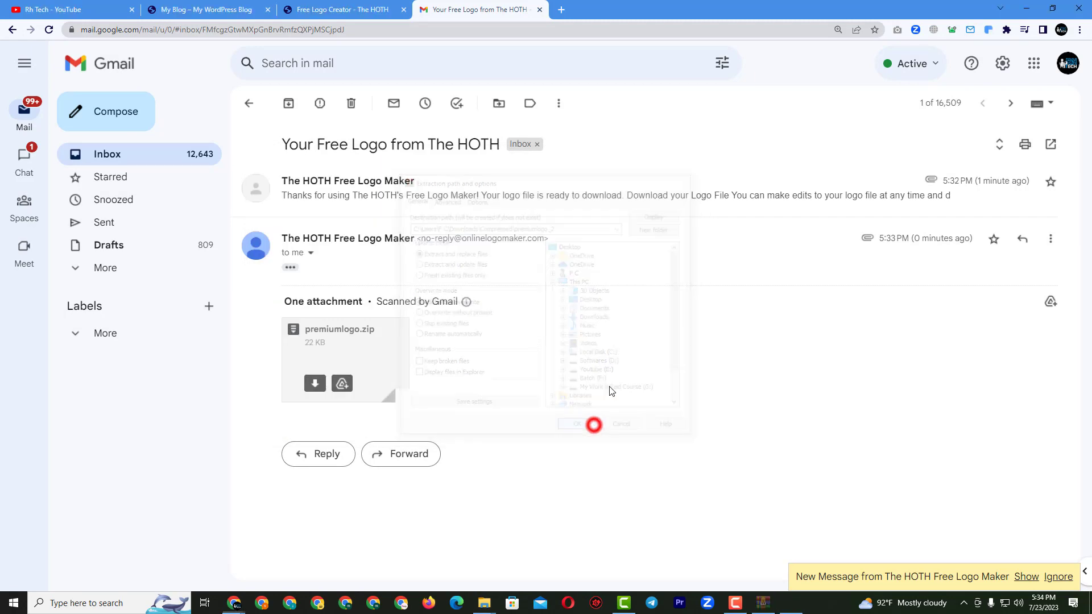
Maximize the Compressed folder window to check the new premiumlogo_2 folder, then minimize it.
mouse_move(467, 316)
mouse_move(494, 597)
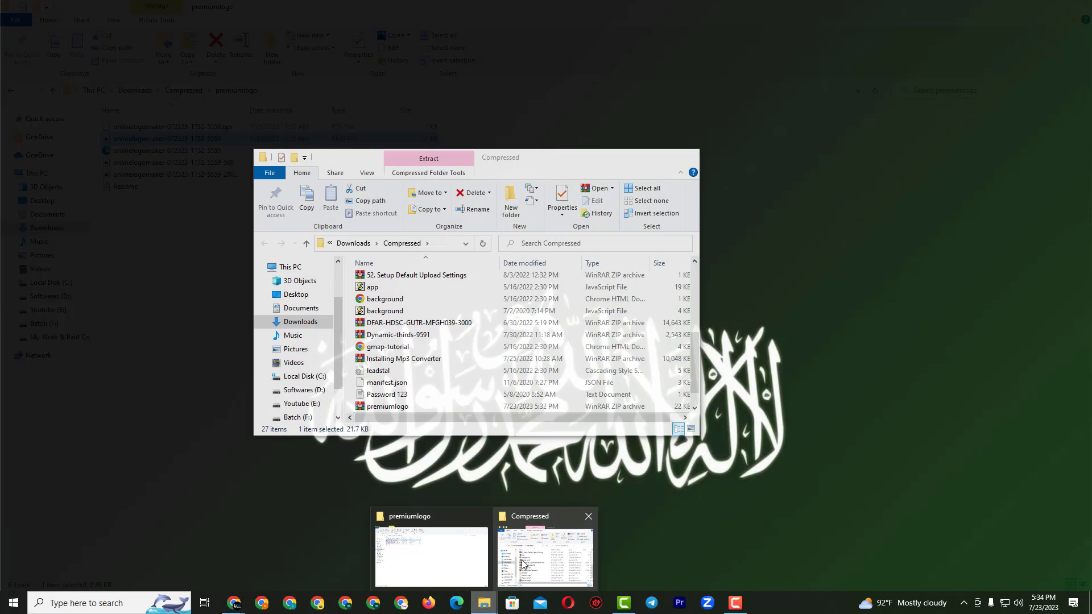
left_click(522, 562)
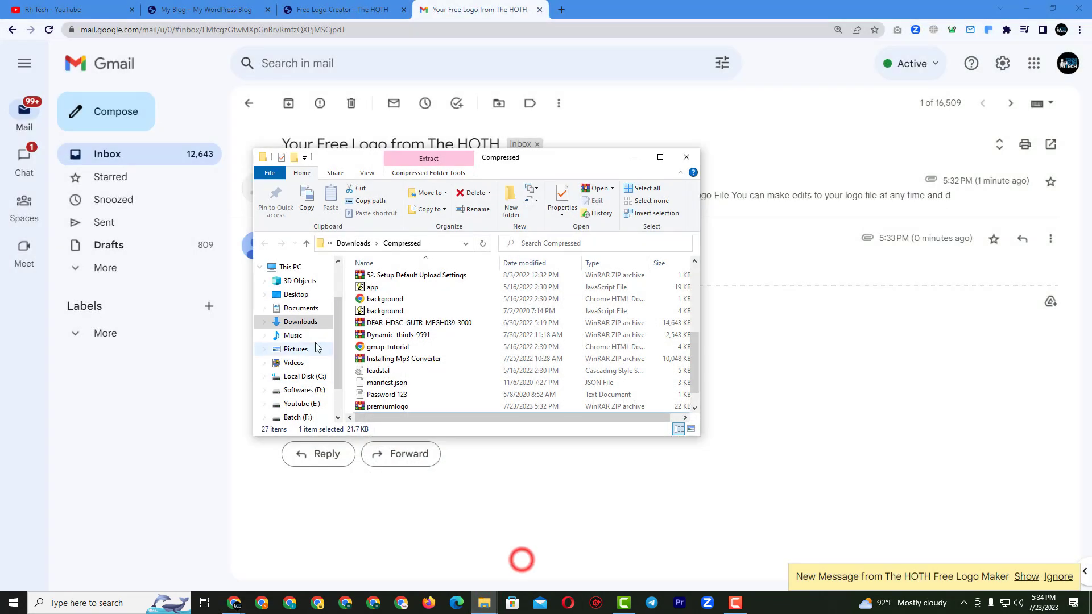
left_click(660, 157)
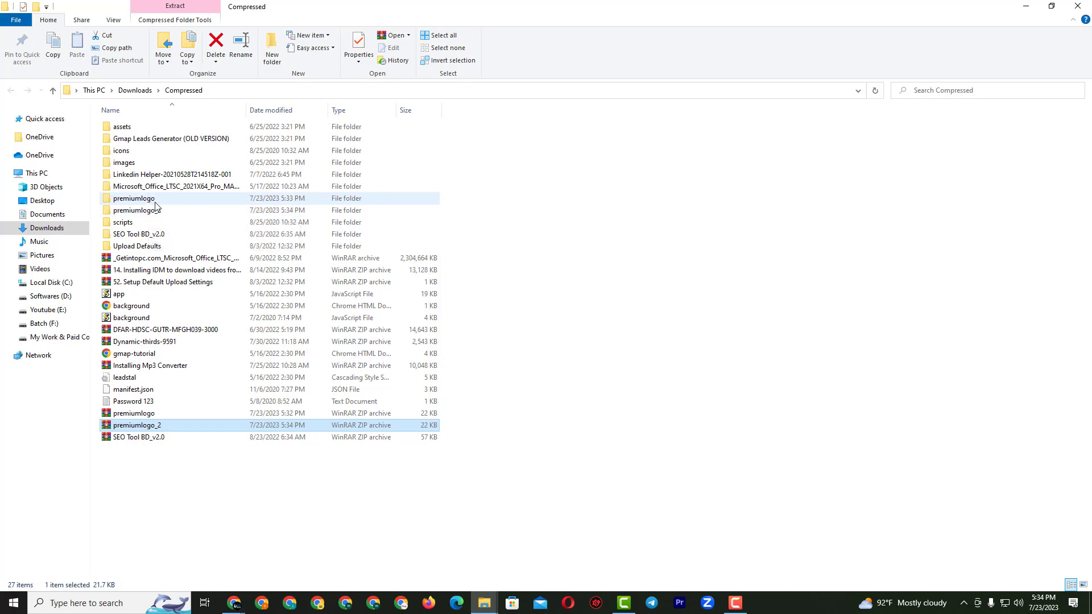
left_click(1027, 10)
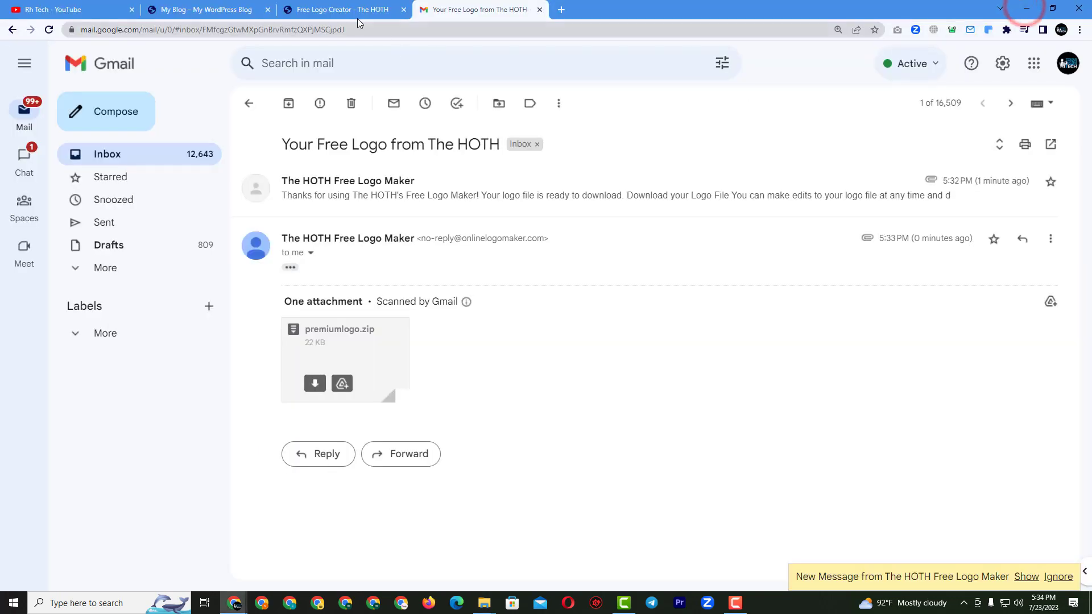
Close the Free Logo Creator and Gmail tabs and launch Customize from the WordPress admin bar.
left_click(405, 10)
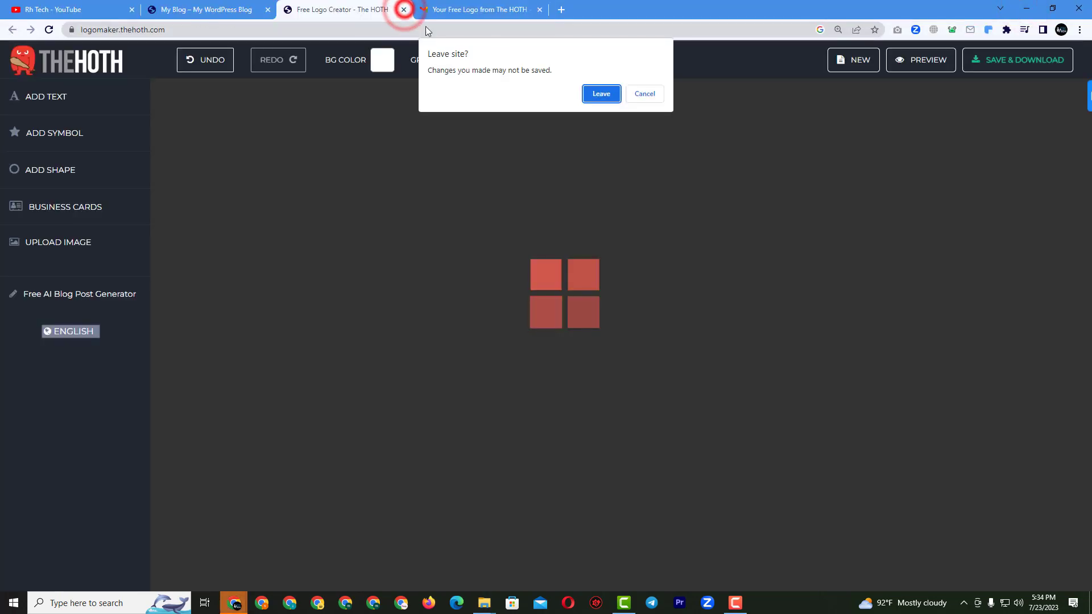
left_click(597, 94)
left_click(404, 10)
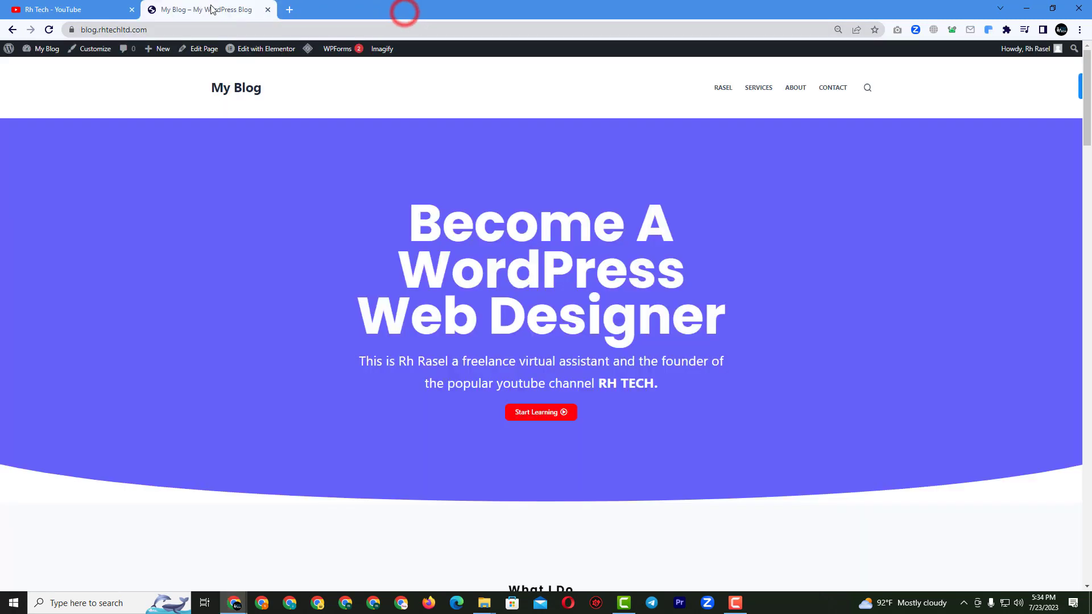
left_click(95, 51)
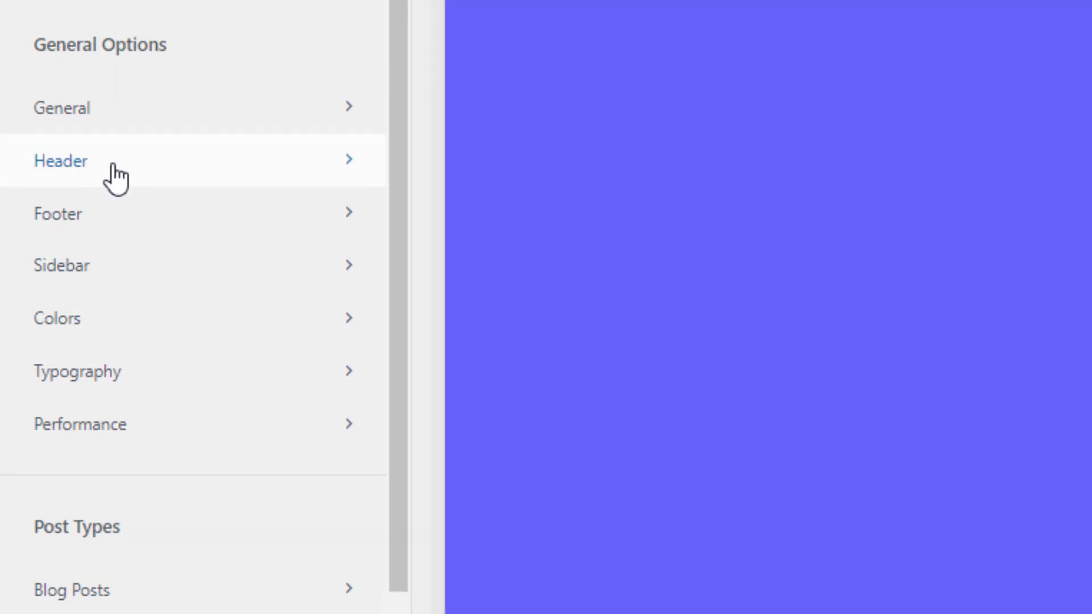
Bring up the Header builder section in the Customizer.
left_click(114, 166)
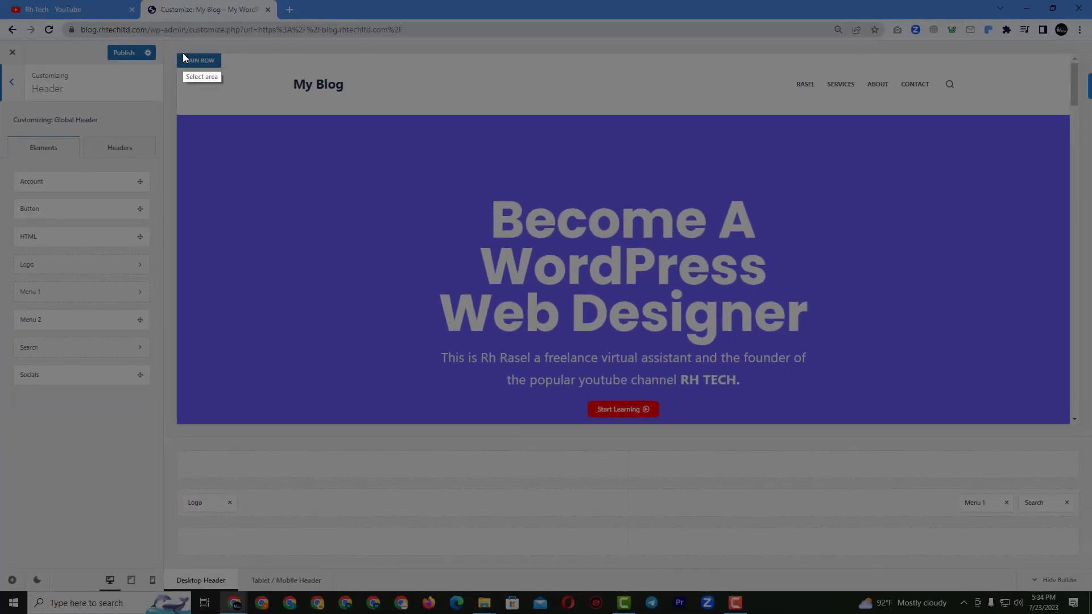
left_click_drag(179, 53, 1072, 118)
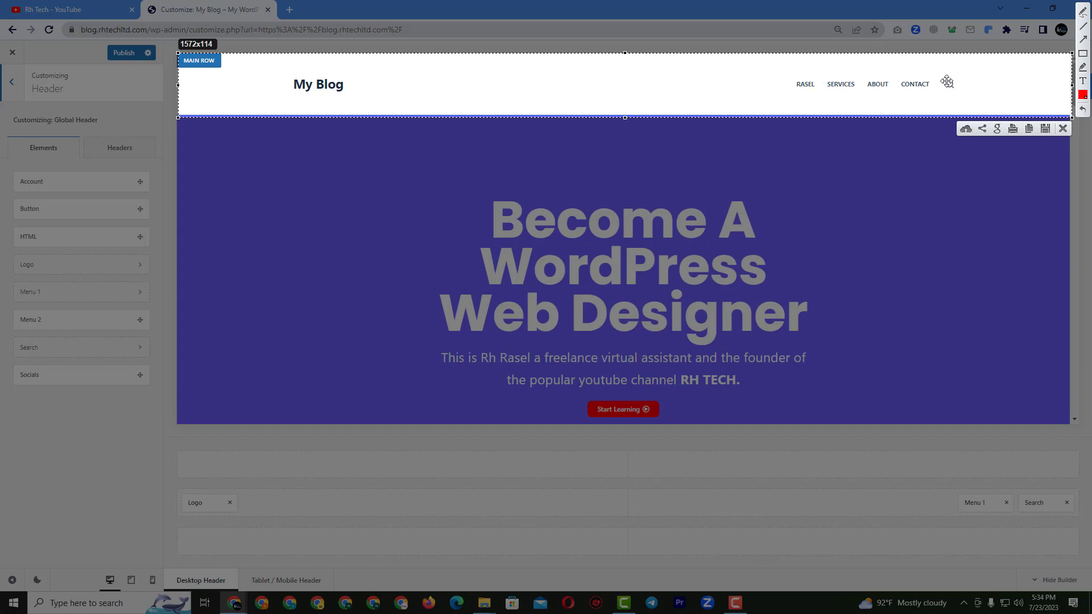
left_click(1064, 129)
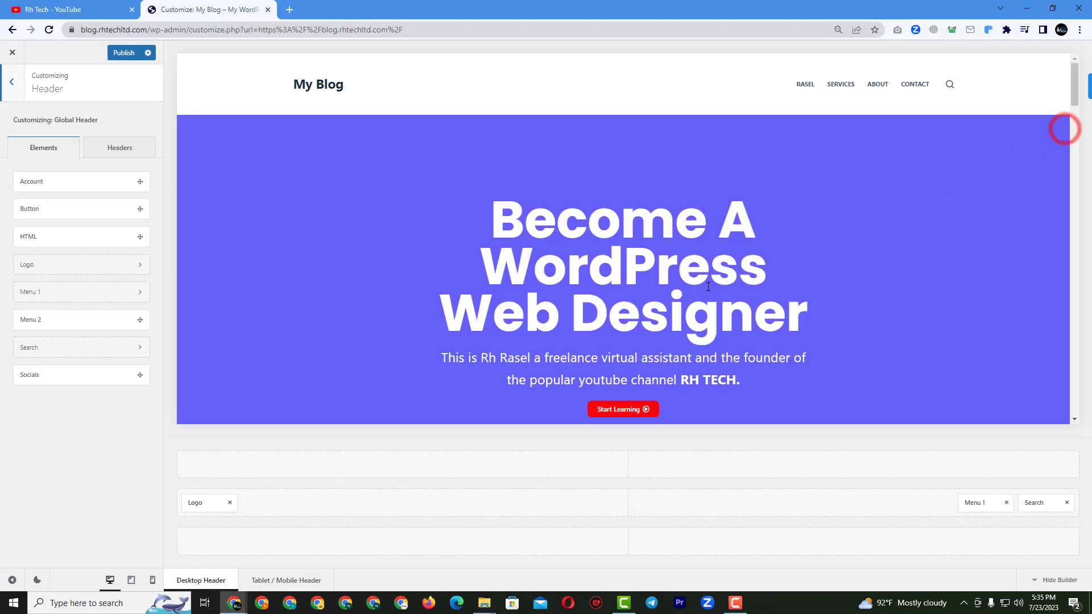
scroll(967, 227, "down", 2)
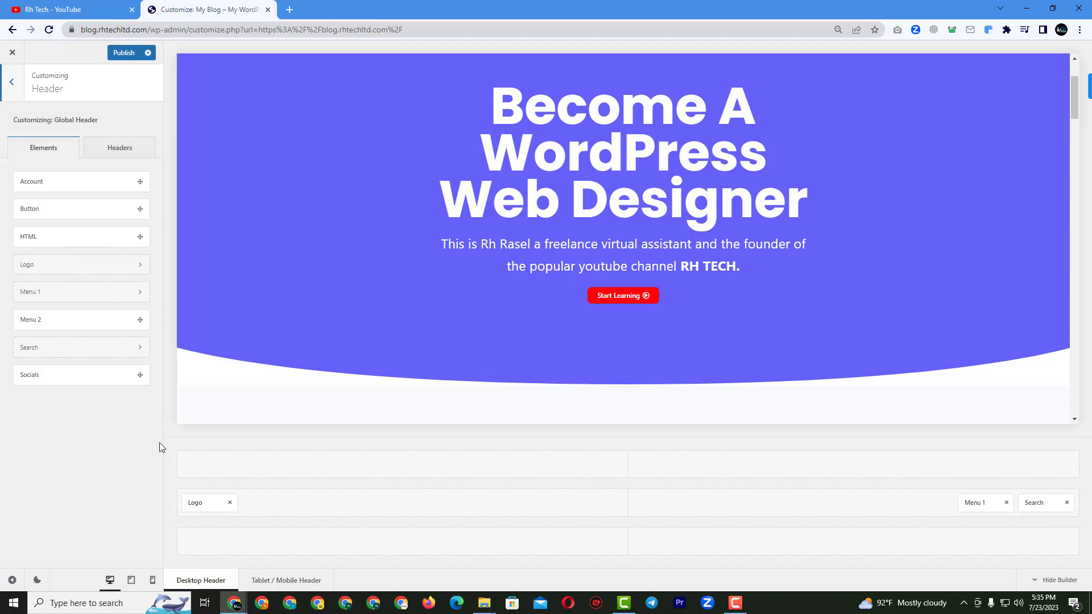
key("Print")
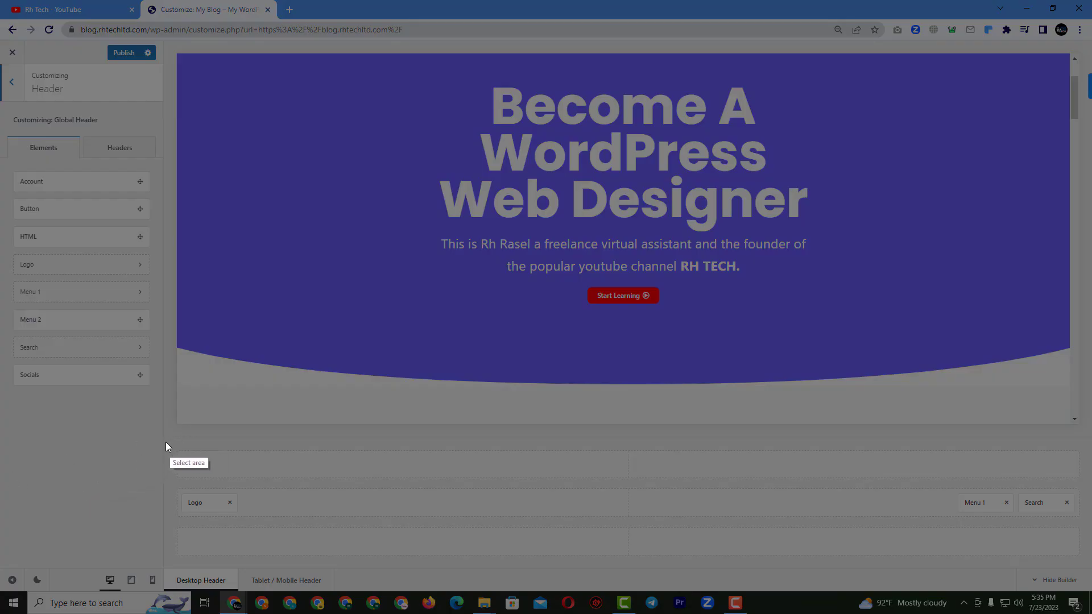
left_click_drag(168, 438, 1087, 574)
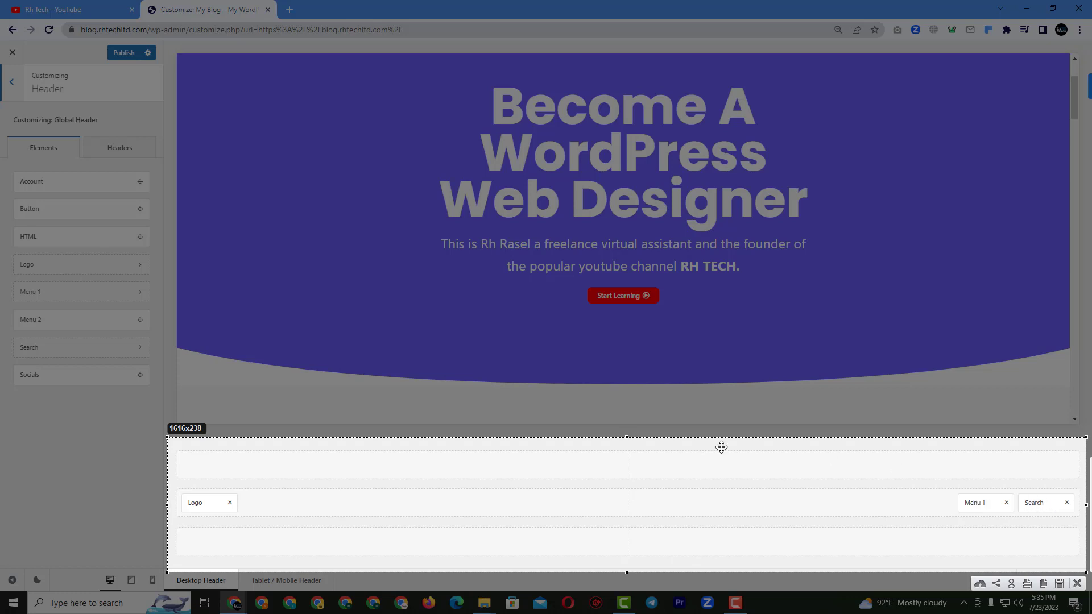
left_click(1077, 584)
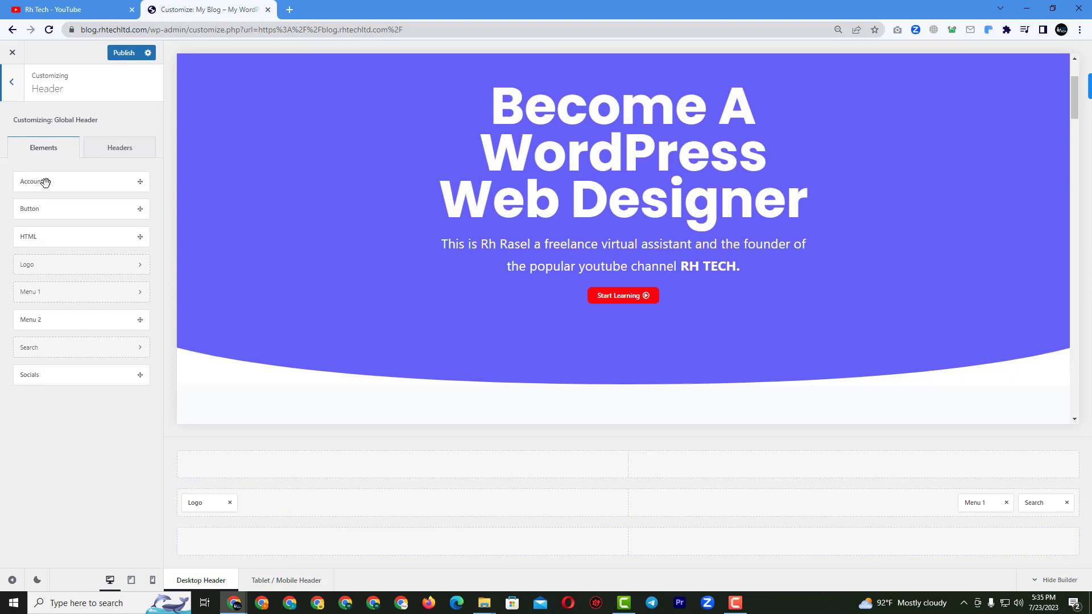
Add Account and HTML to the main row, remove both again, and open the Logo settings.
left_click_drag(45, 182, 269, 504)
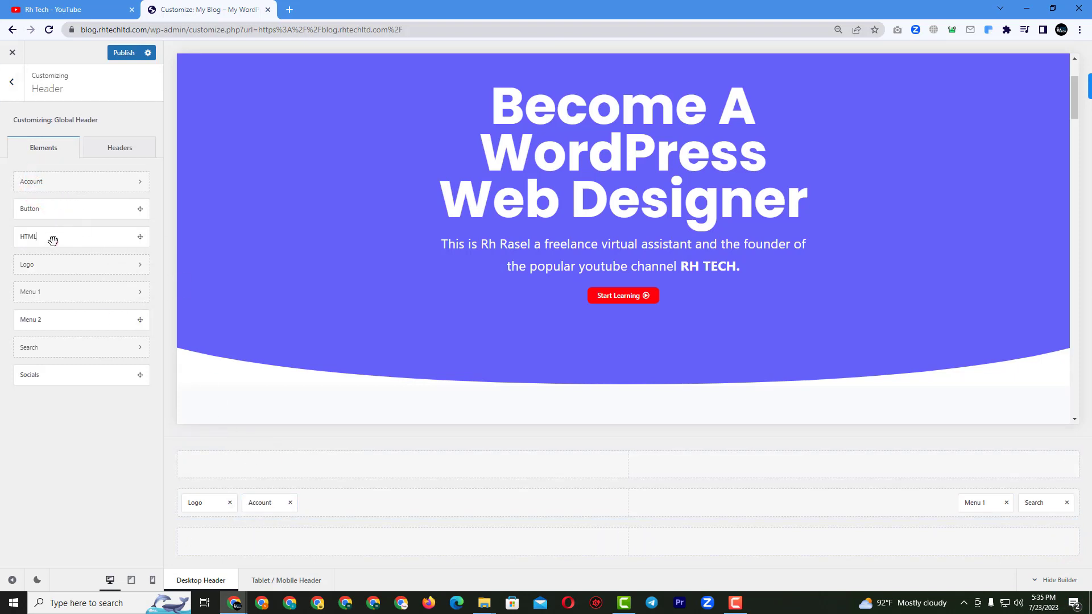
left_click_drag(53, 241, 316, 518)
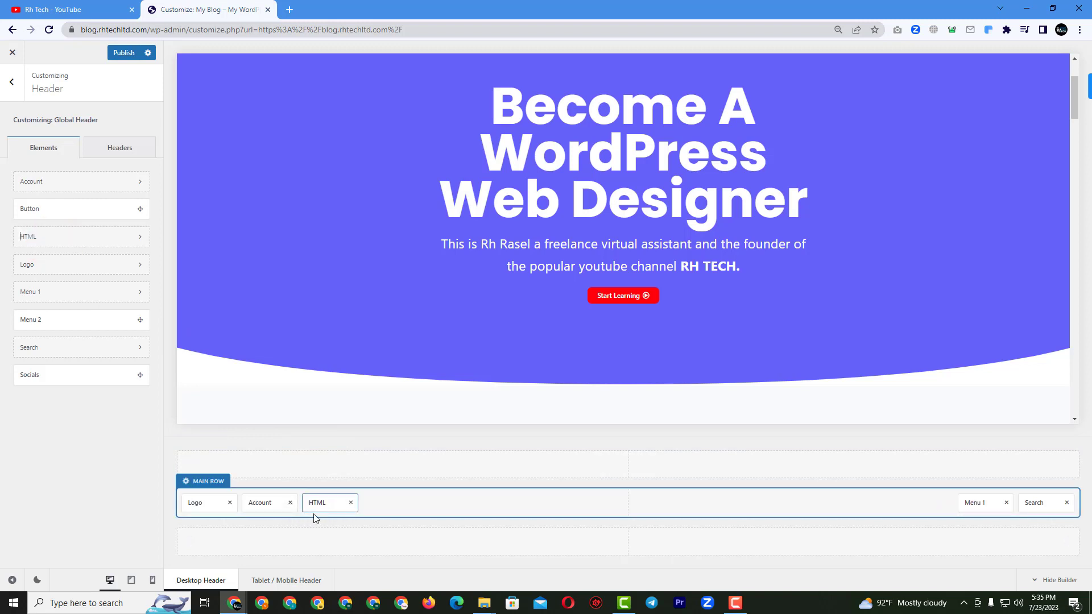
left_click(292, 503)
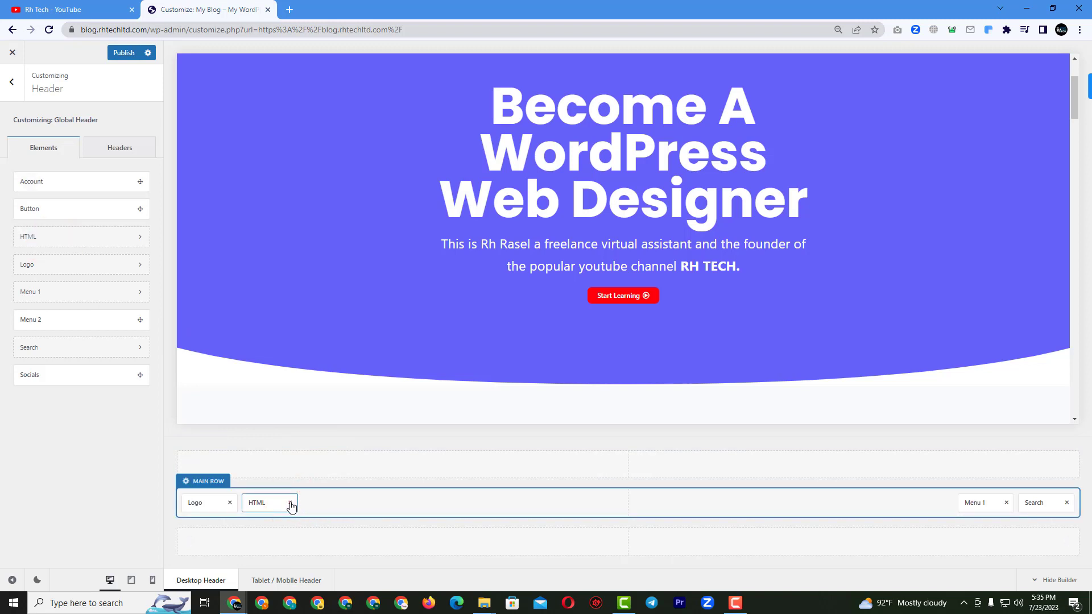
left_click(291, 503)
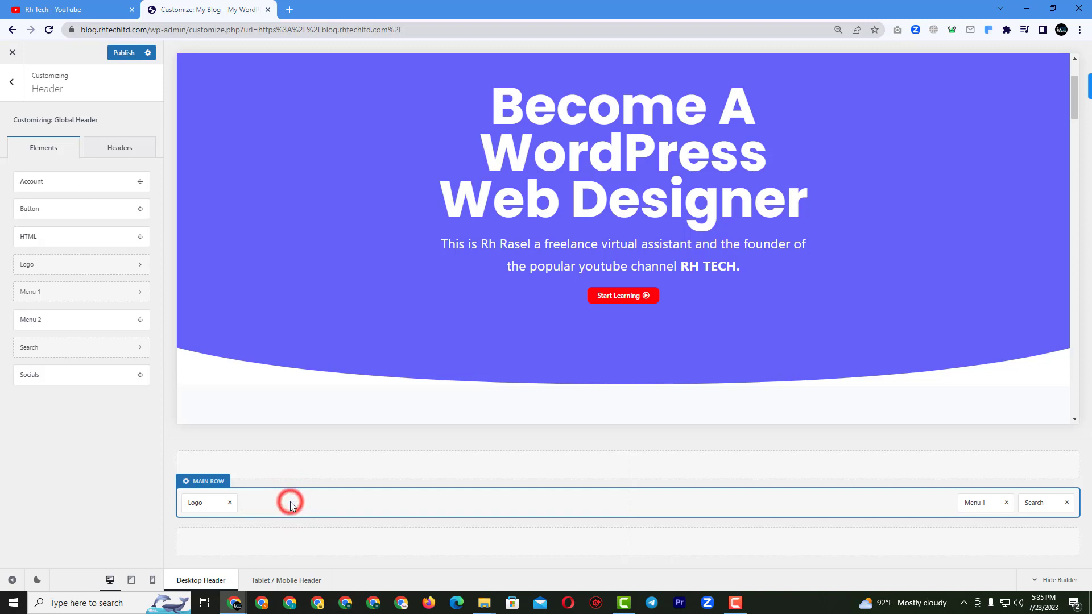
left_click(200, 504)
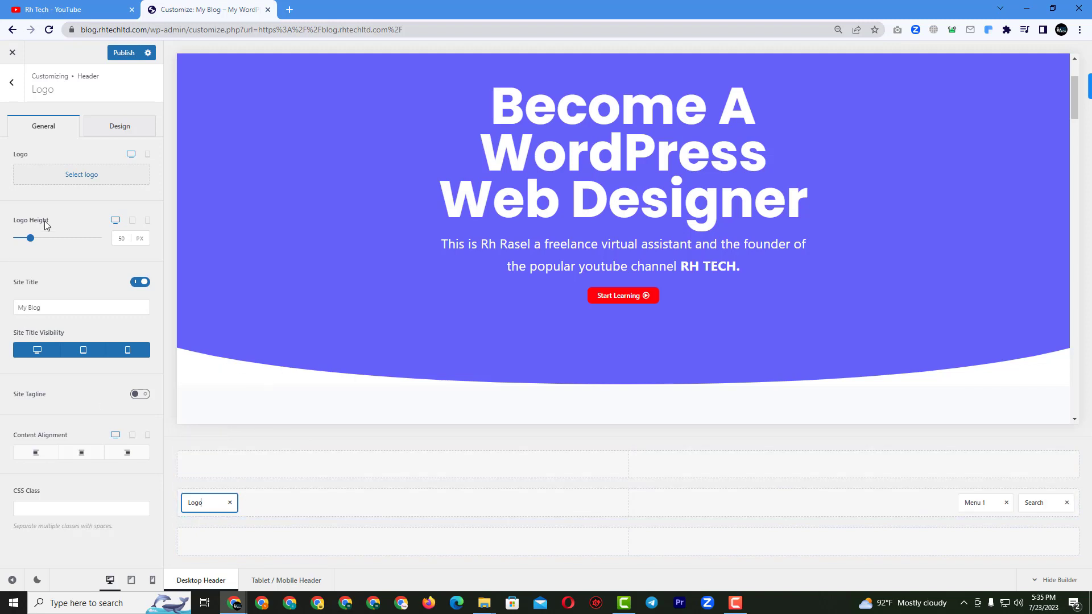
Switch on Transparent Functionality in the Global Header settings under Headers.
left_click(12, 83)
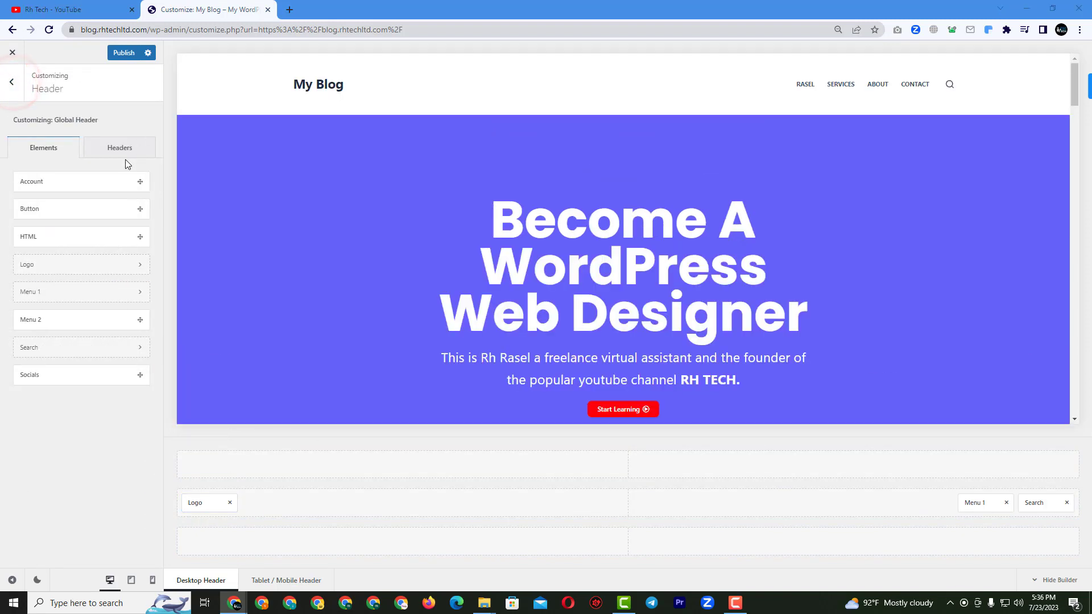
left_click(129, 153)
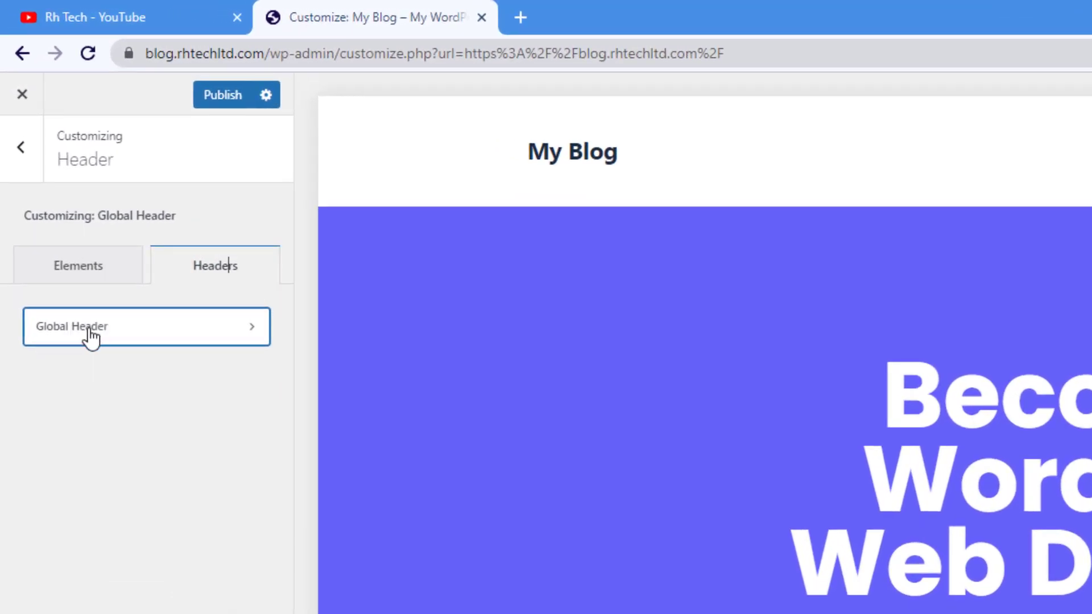
left_click(83, 330)
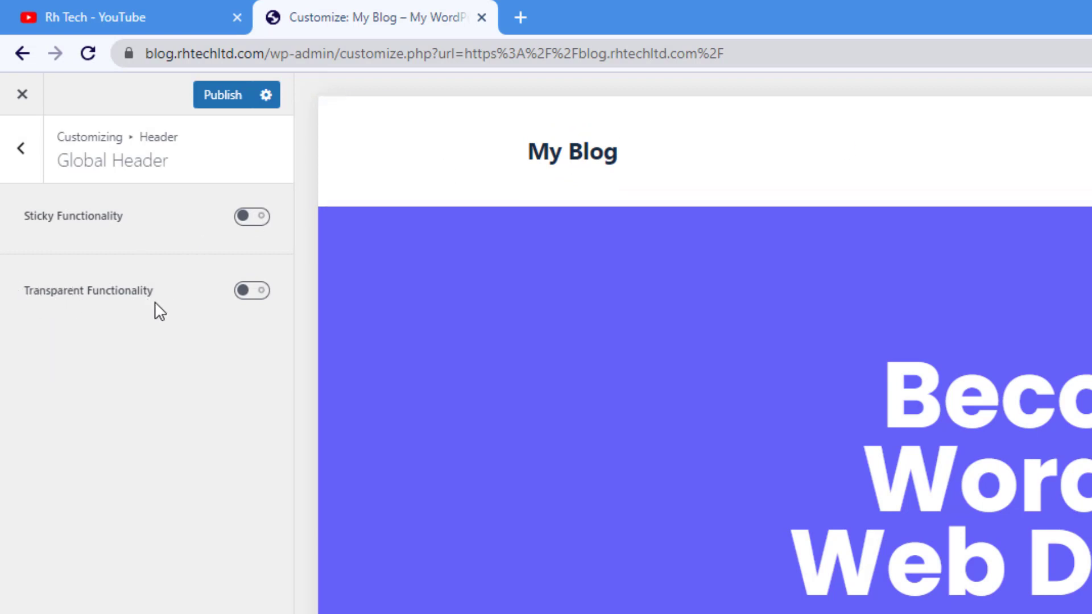
left_click(257, 292)
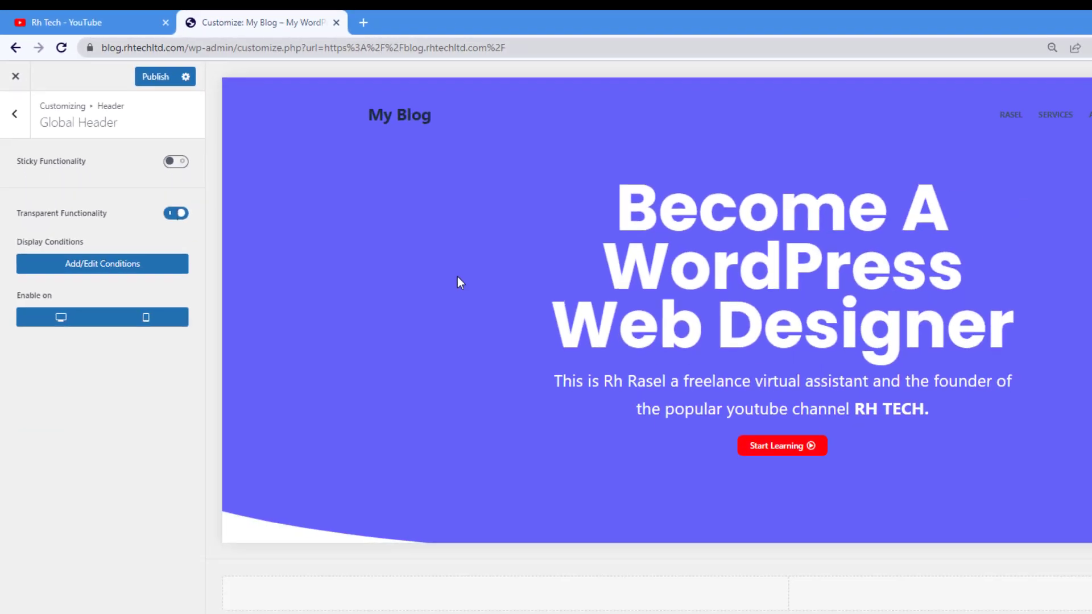
Check the header by scrolling the preview, then enable Sticky Functionality for the Global Header.
scroll(655, 389, "down", 5)
scroll(366, 230, "down", 5)
scroll(365, 231, "up", 7)
scroll(370, 261, "down", 10)
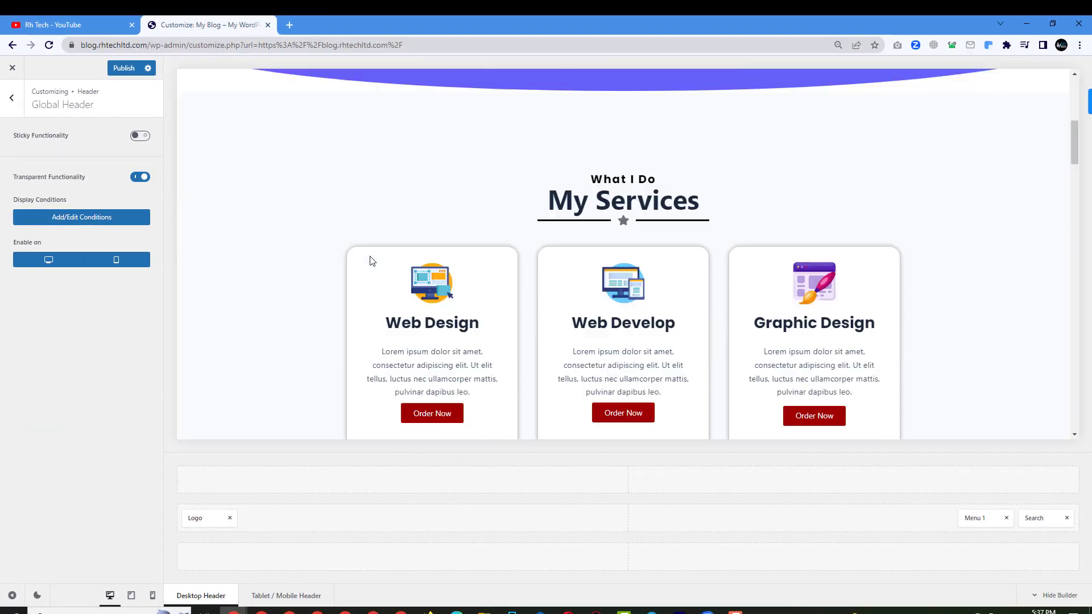
scroll(371, 272, "up", 12)
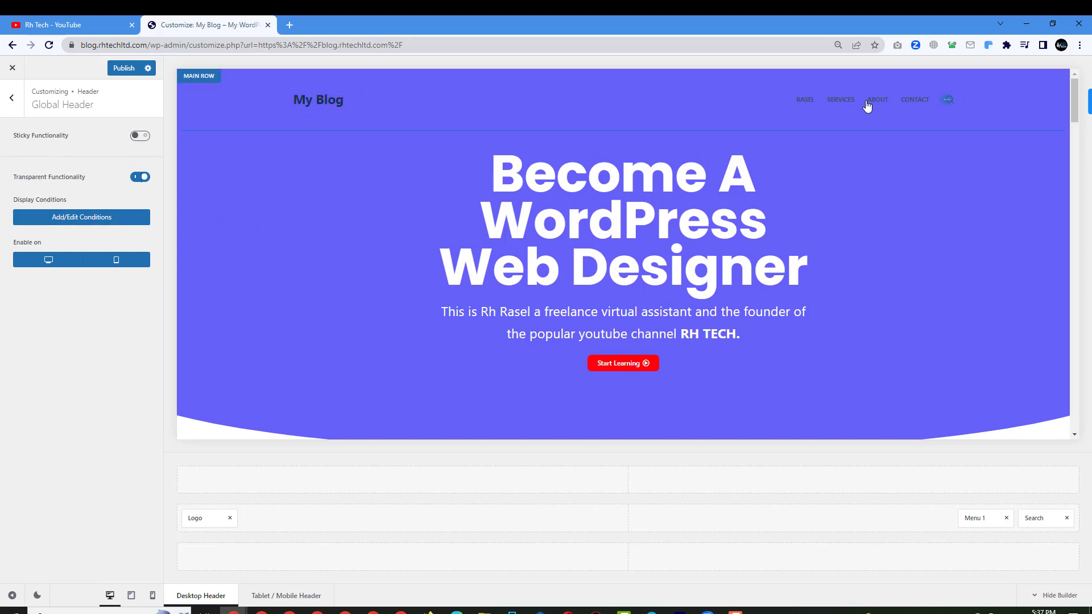
scroll(341, 212, "down", 1)
scroll(342, 212, "down", 3)
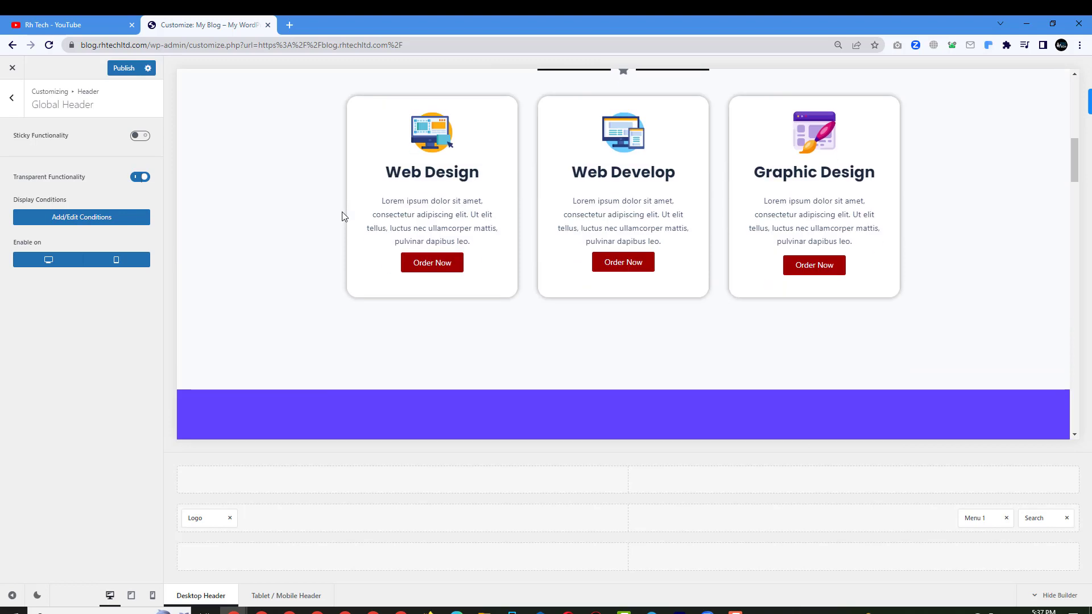
scroll(342, 211, "up", 10)
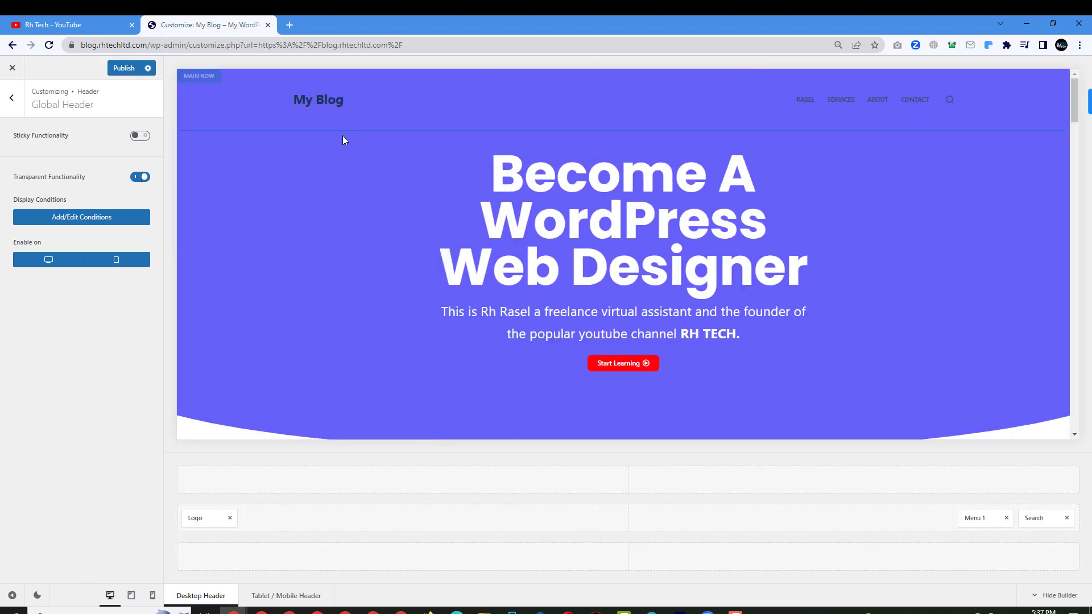
left_click(143, 137)
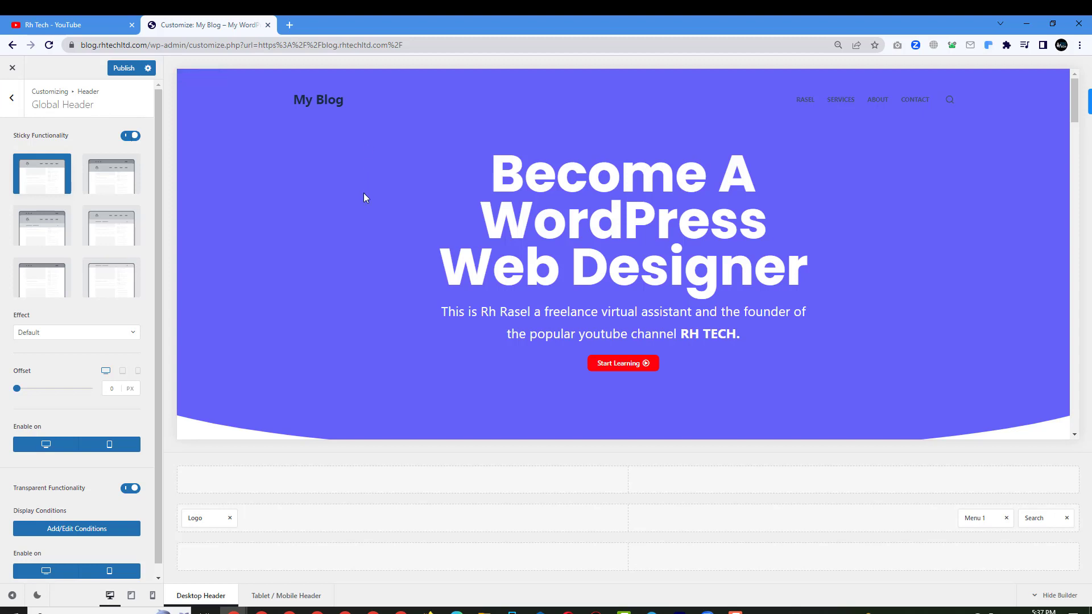
Choose the 'All Rows' sticky layout for the Global Header.
scroll(361, 193, "down", 3)
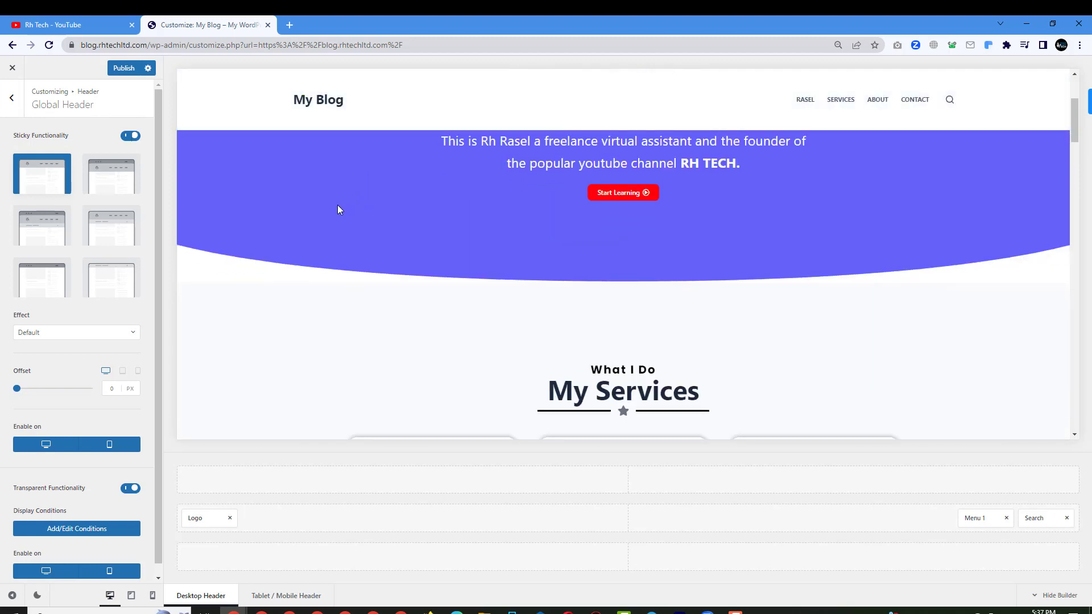
scroll(336, 205, "up", 3)
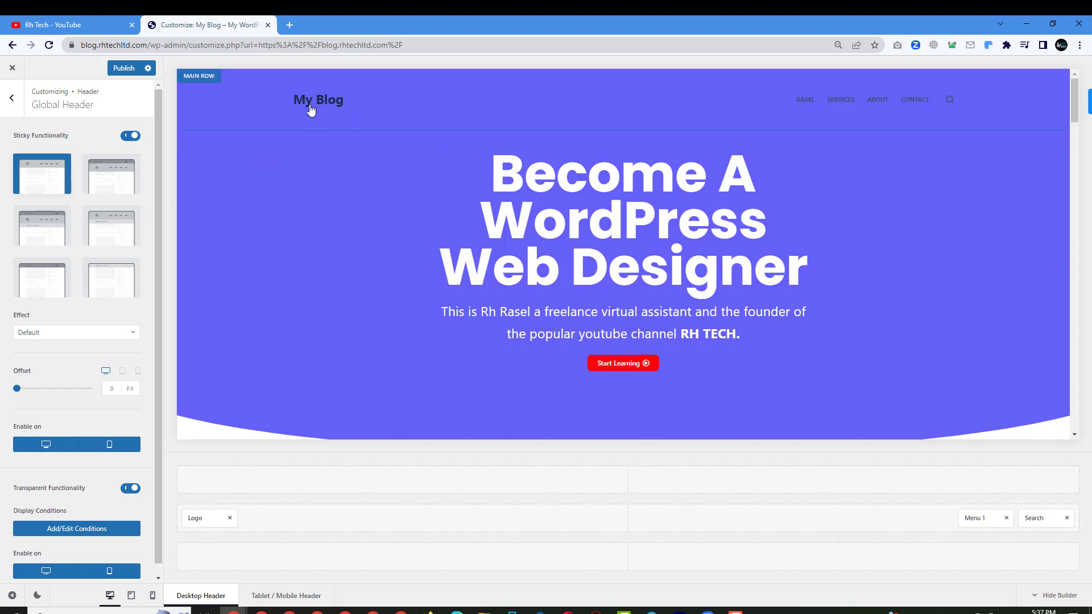
scroll(358, 168, "down", 5)
scroll(358, 170, "down", 6)
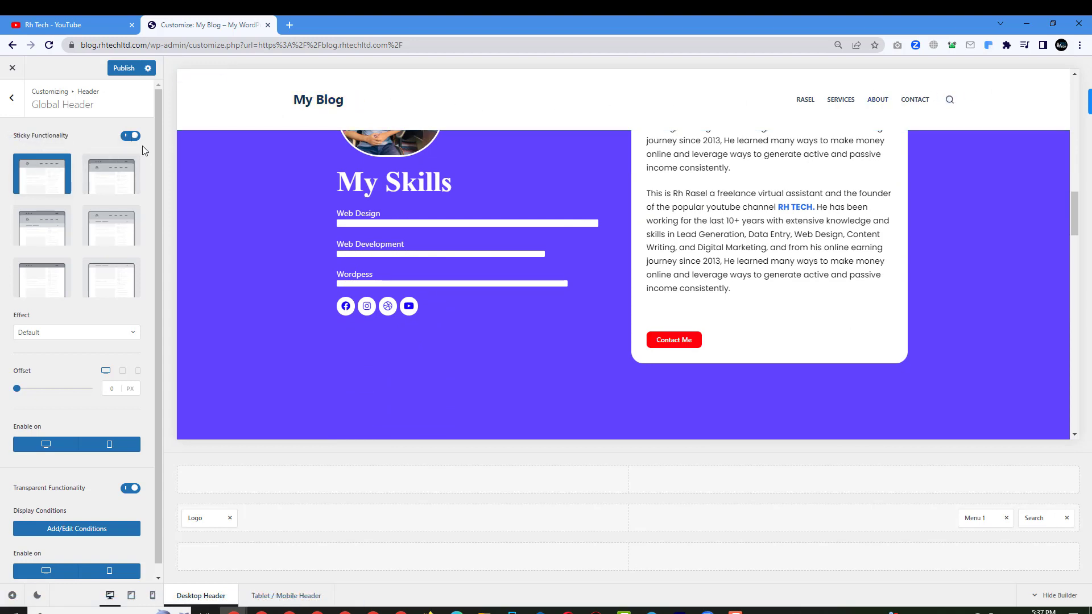
left_click(43, 232)
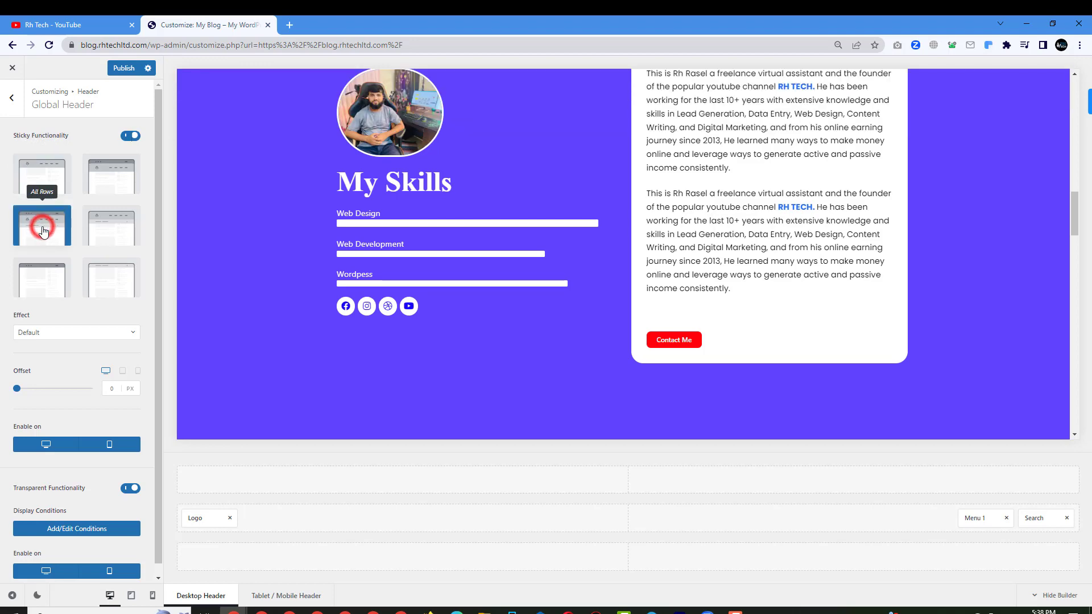
Test the sticky header by scrolling the preview, then publish the changes.
scroll(327, 279, "up", 8)
scroll(332, 282, "down", 15)
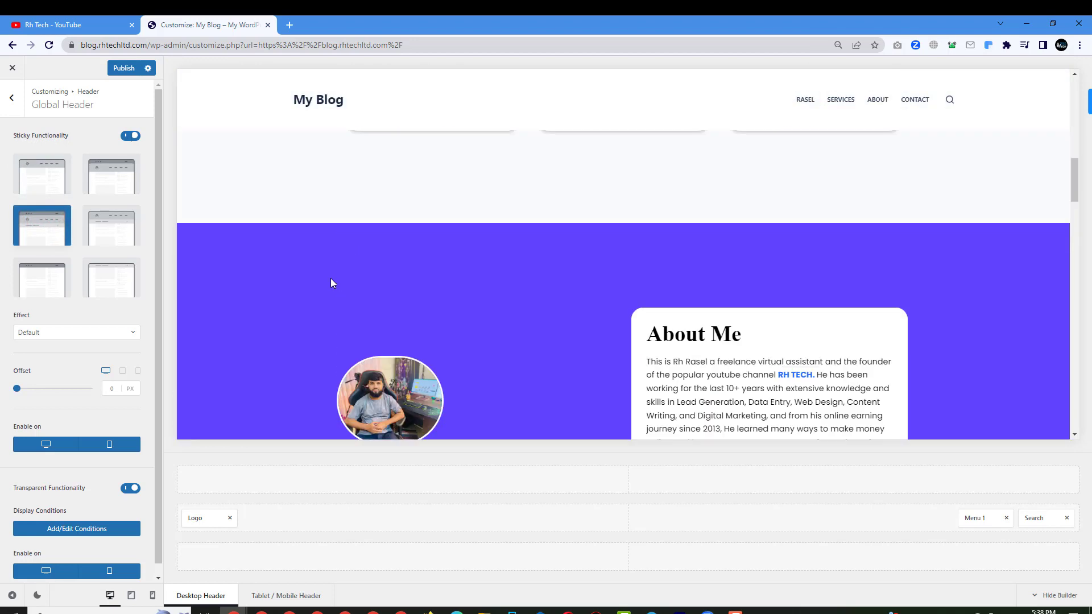
scroll(336, 284, "up", 15)
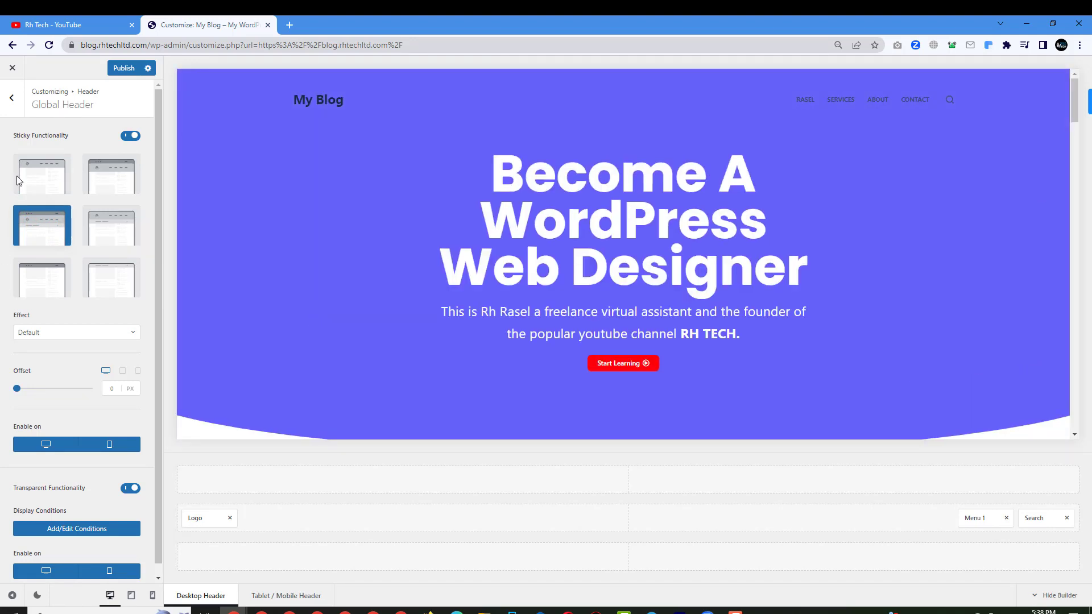
scroll(416, 243, "down", 5)
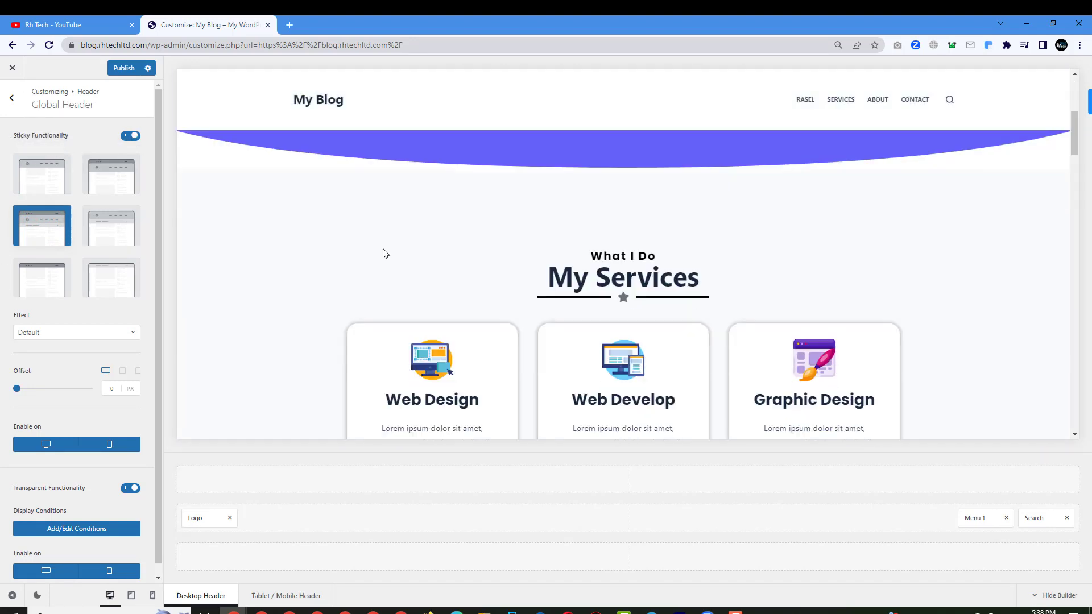
scroll(380, 258, "up", 5)
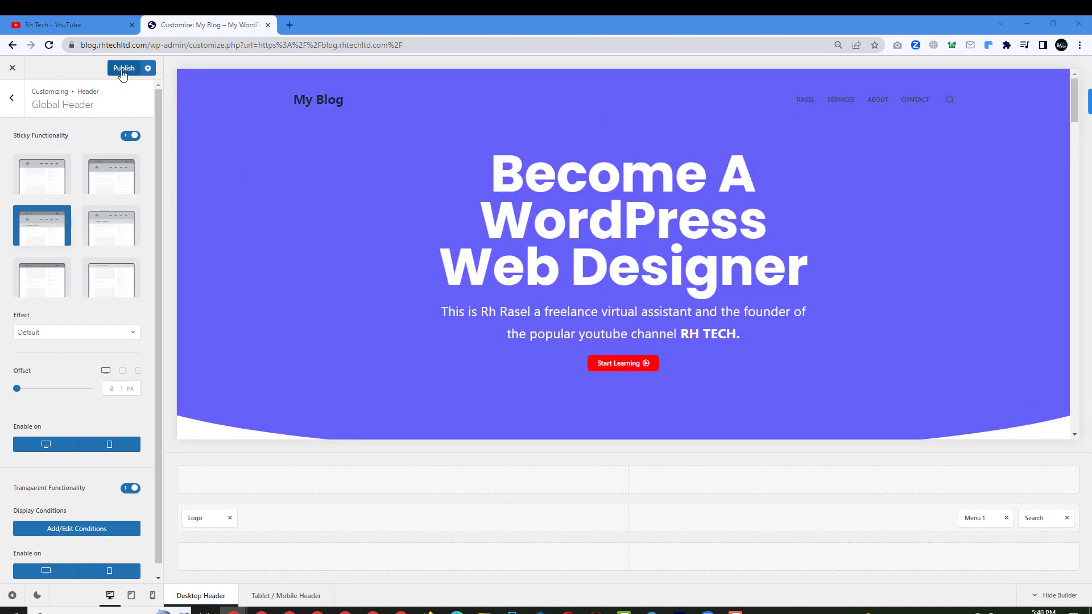
left_click(124, 68)
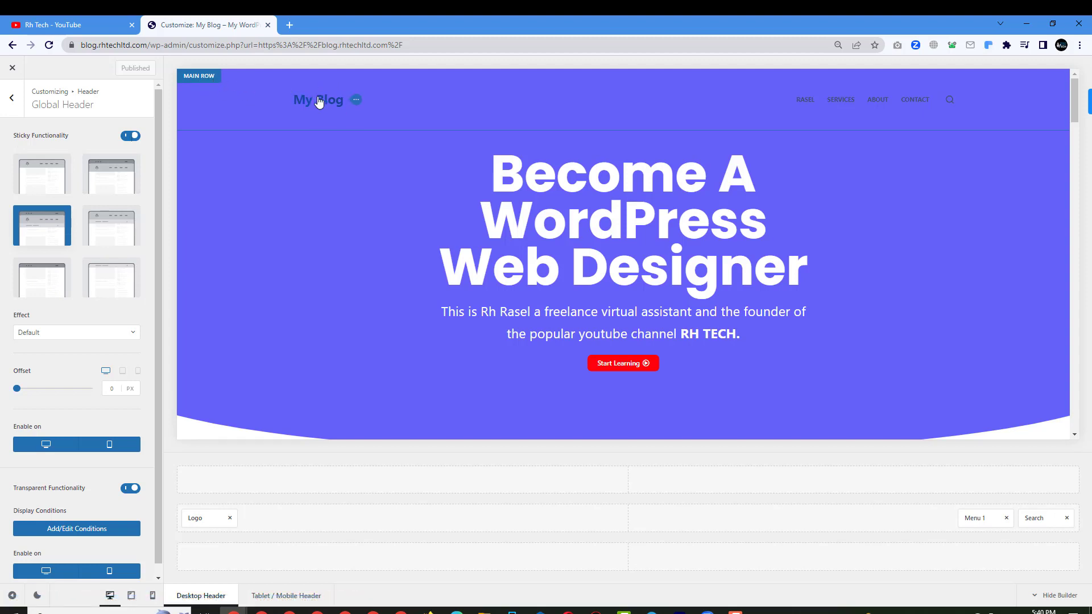
Select the My Blog site title in the preview to bring up the header Logo panel.
left_click(357, 100)
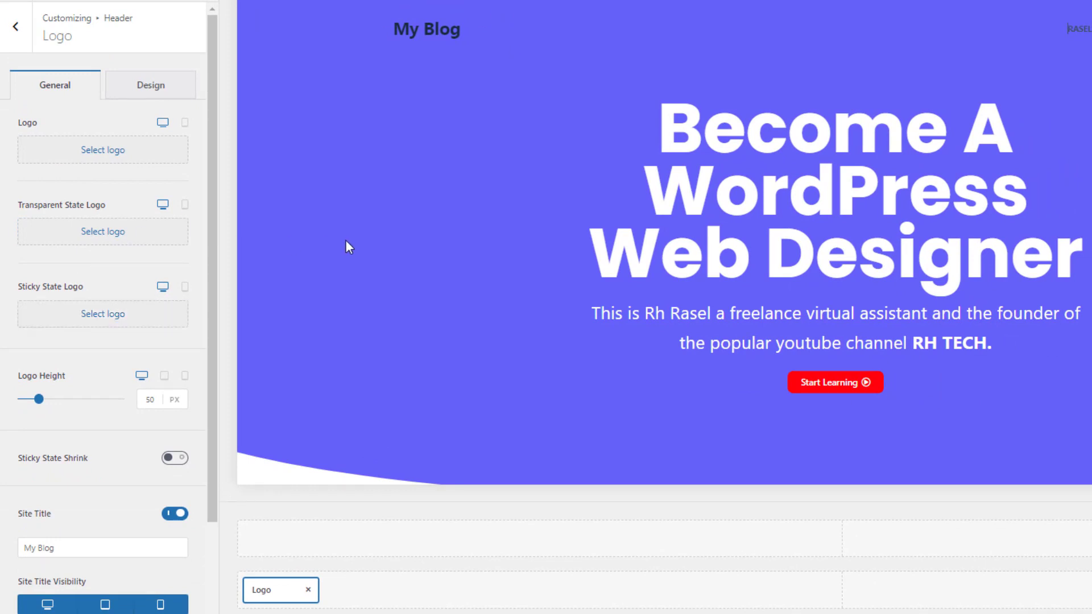
scroll(346, 242, "down", 5)
scroll(347, 244, "down", 4)
scroll(348, 244, "up", 9)
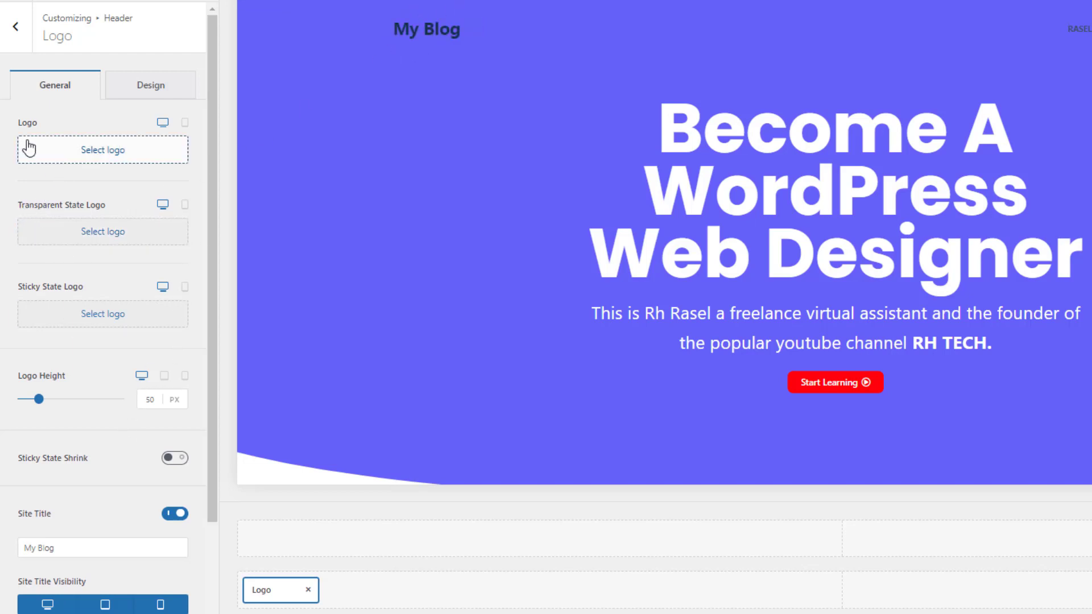
left_click(103, 150)
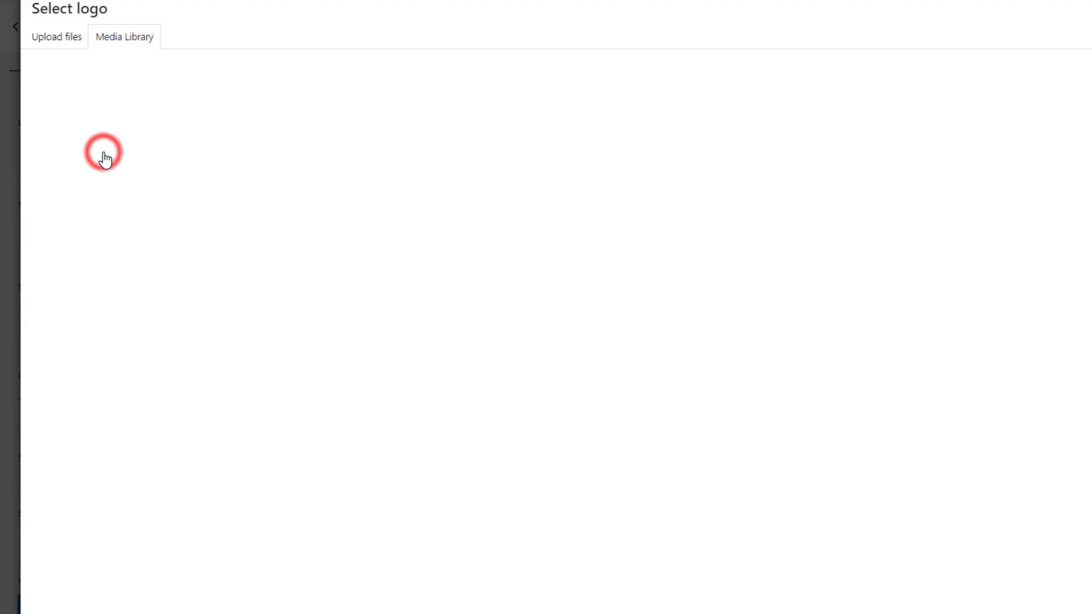
left_click(72, 39)
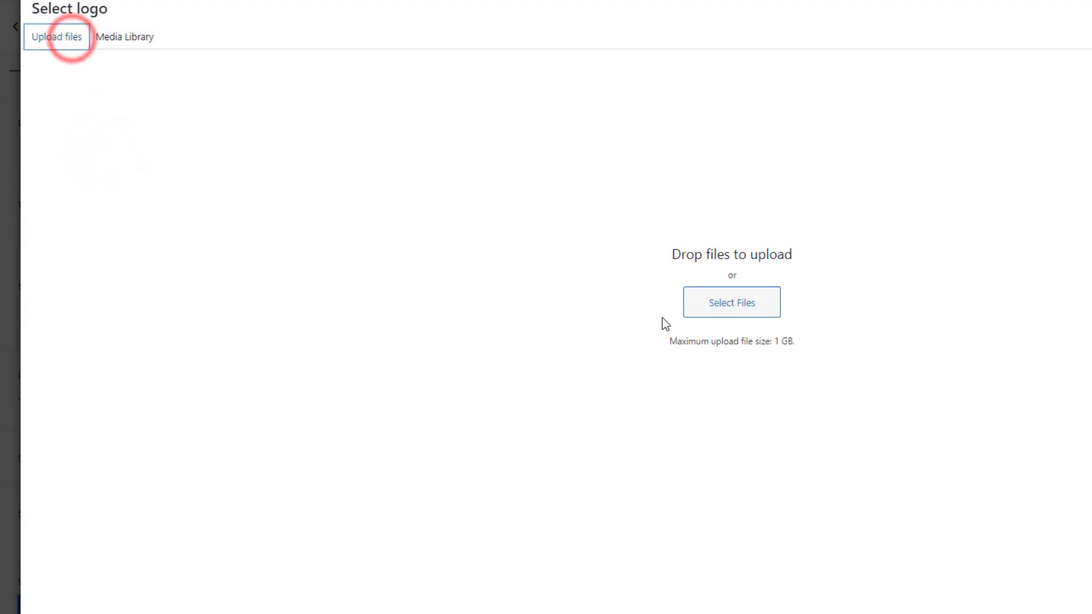
left_click(709, 313)
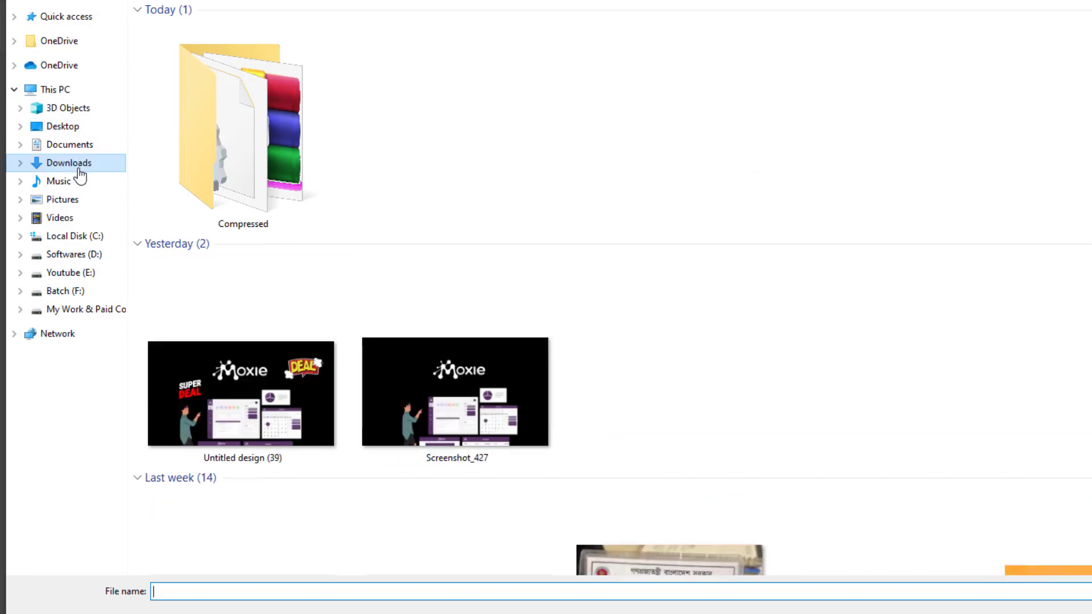
double_click(230, 162)
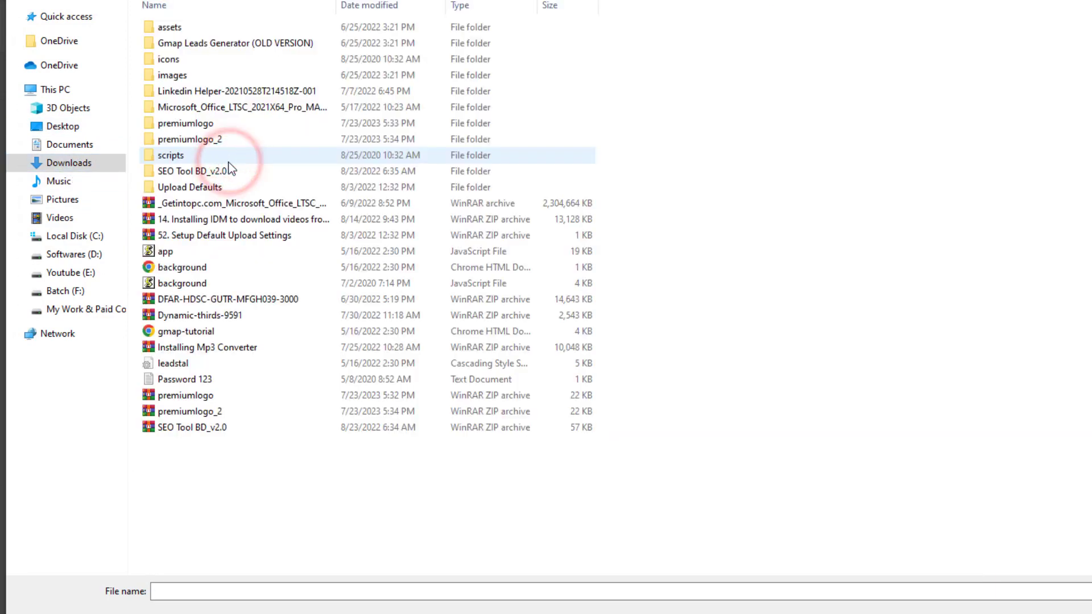
double_click(209, 127)
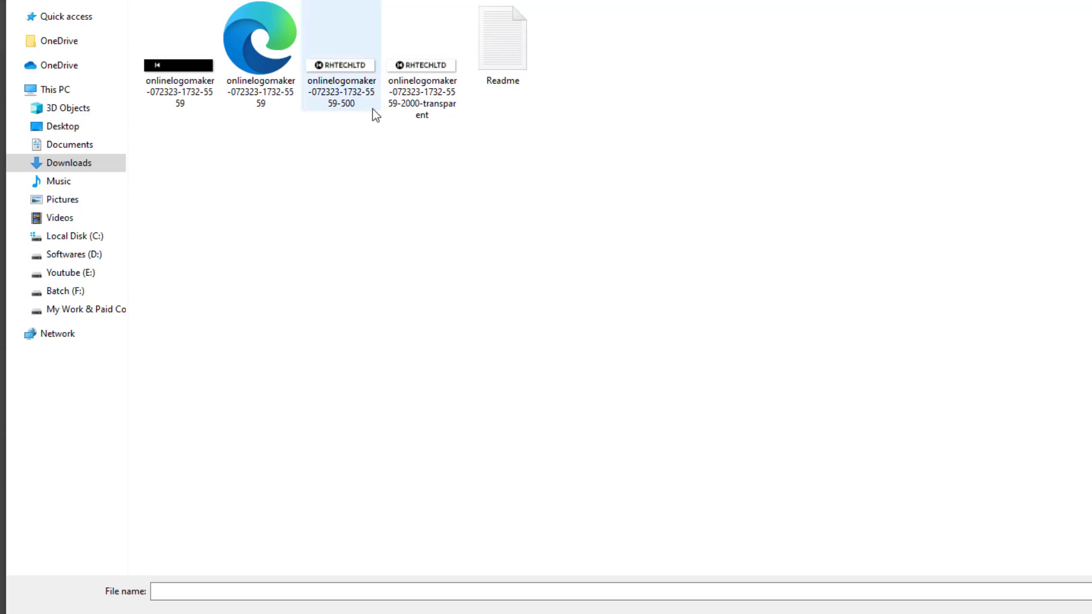
left_click(432, 70)
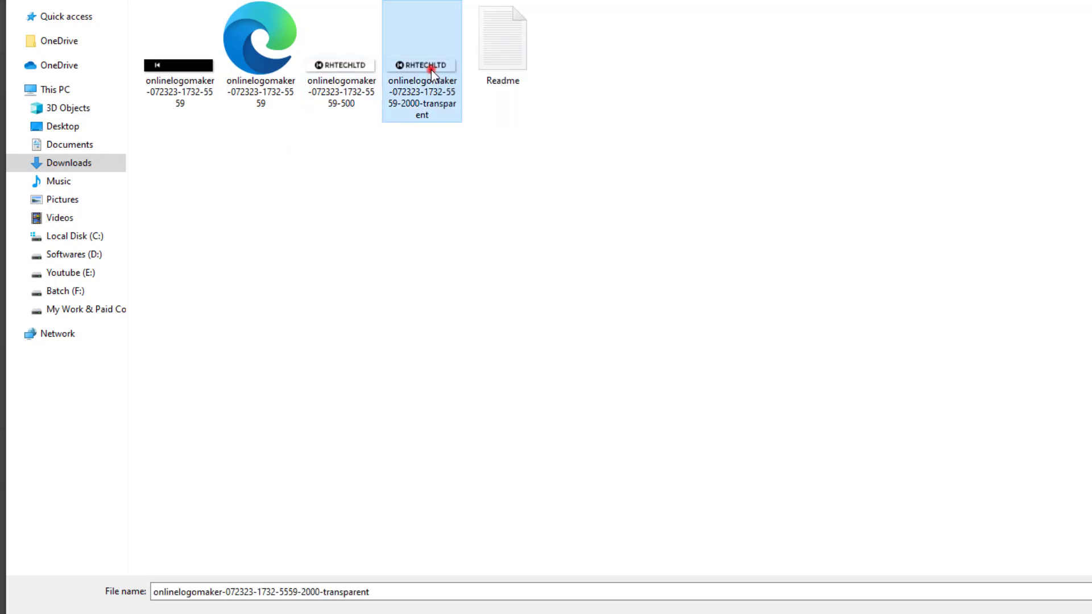
left_click(1065, 593)
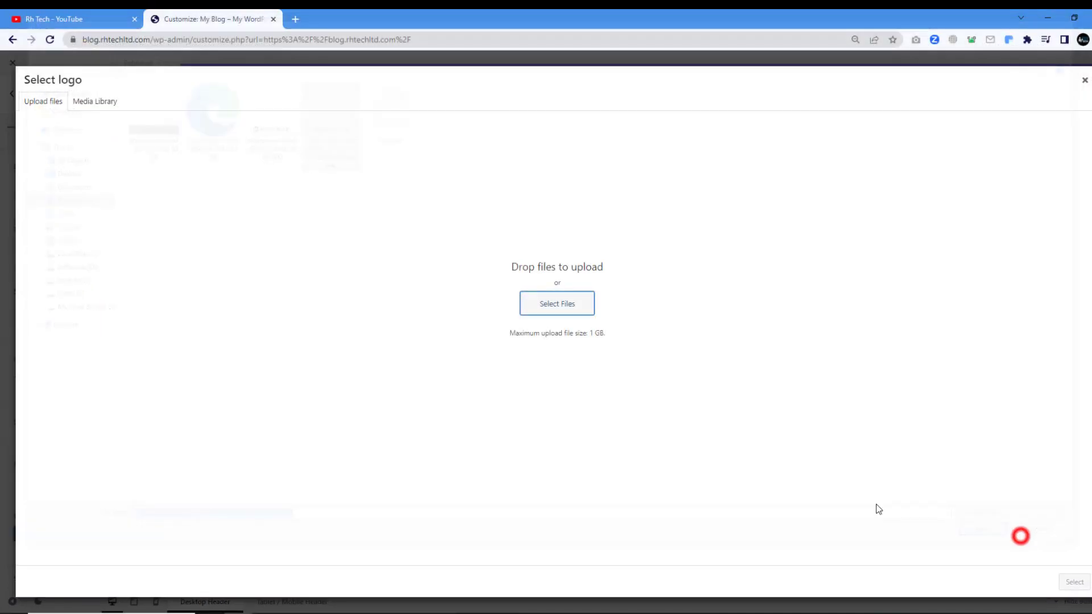
Upload the first logo file from premiumlogo_2 and set the dark RHTECHLTD image as header logo.
left_click(57, 100)
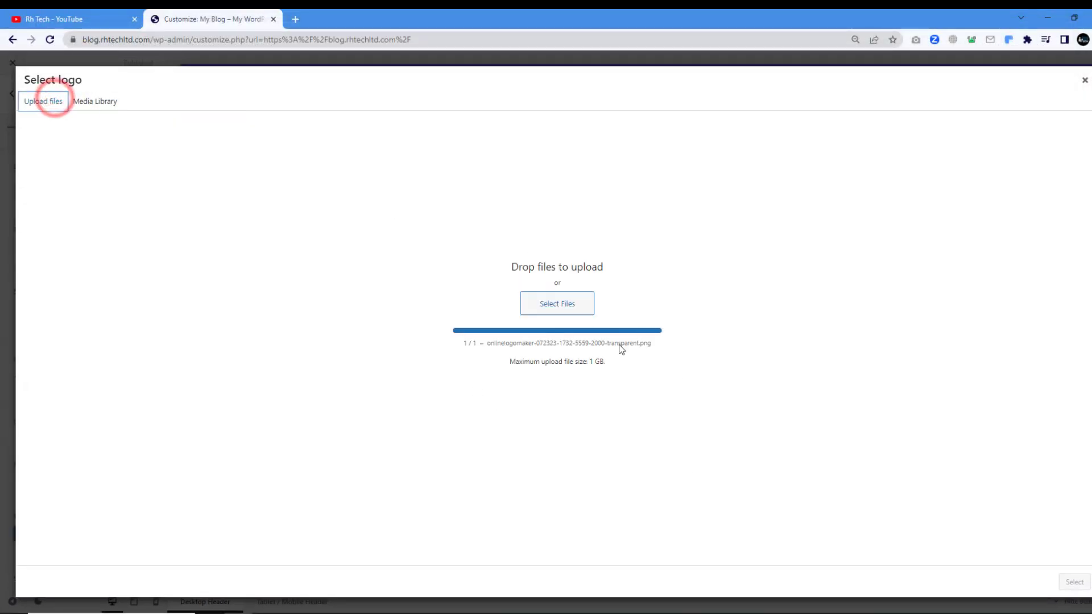
left_click(569, 295)
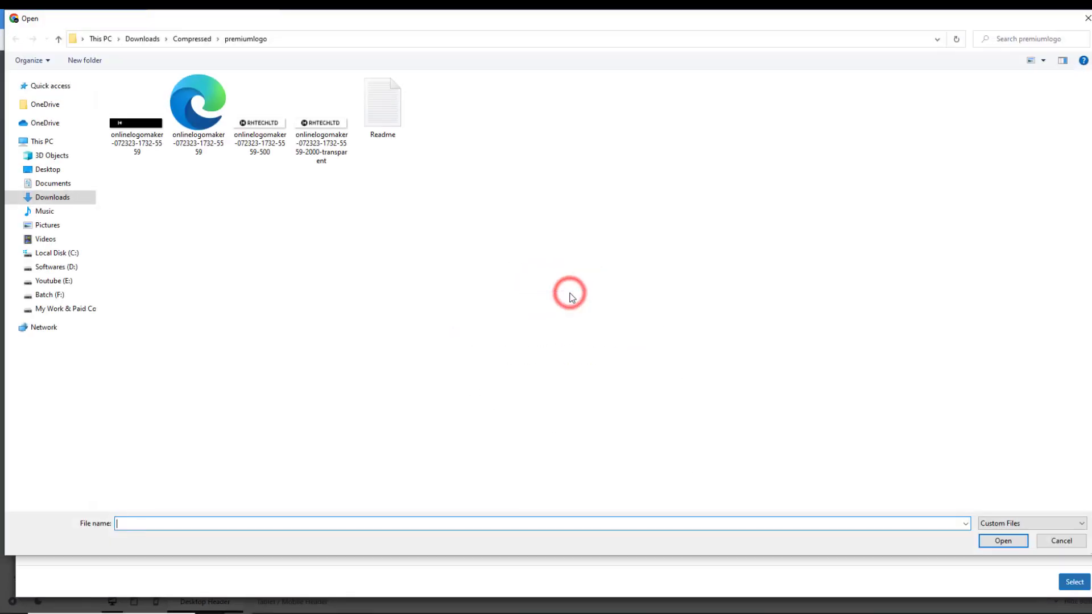
left_click(59, 196)
double_click(212, 220)
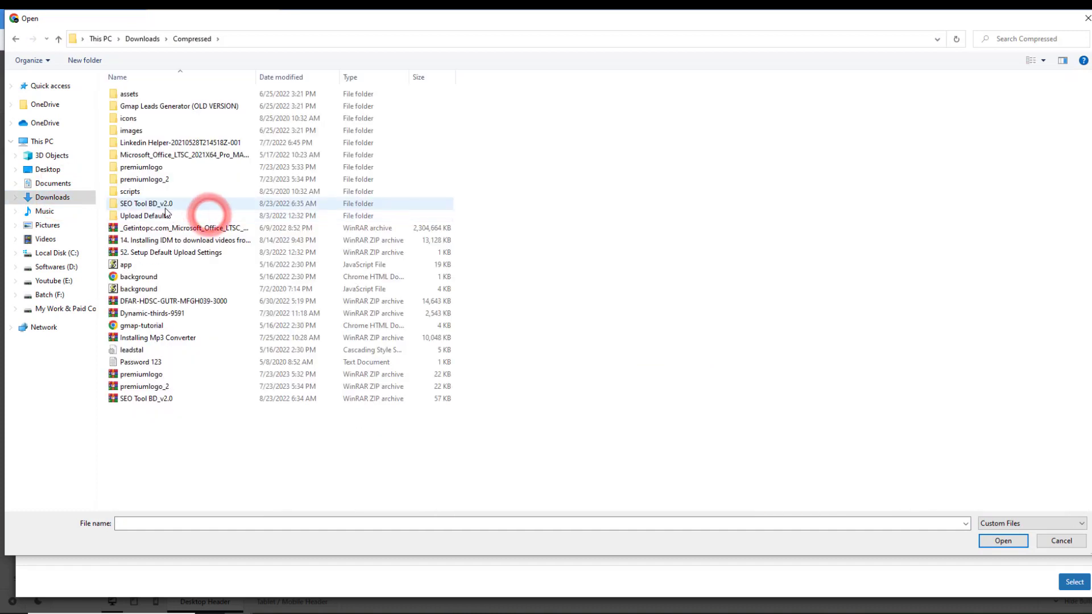
double_click(159, 182)
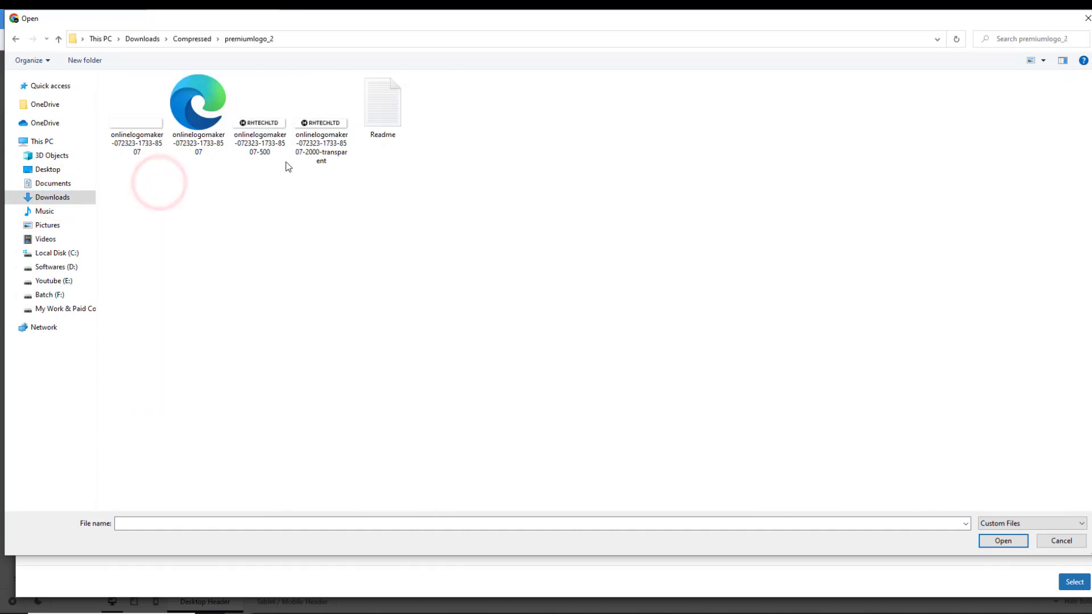
left_click(332, 143)
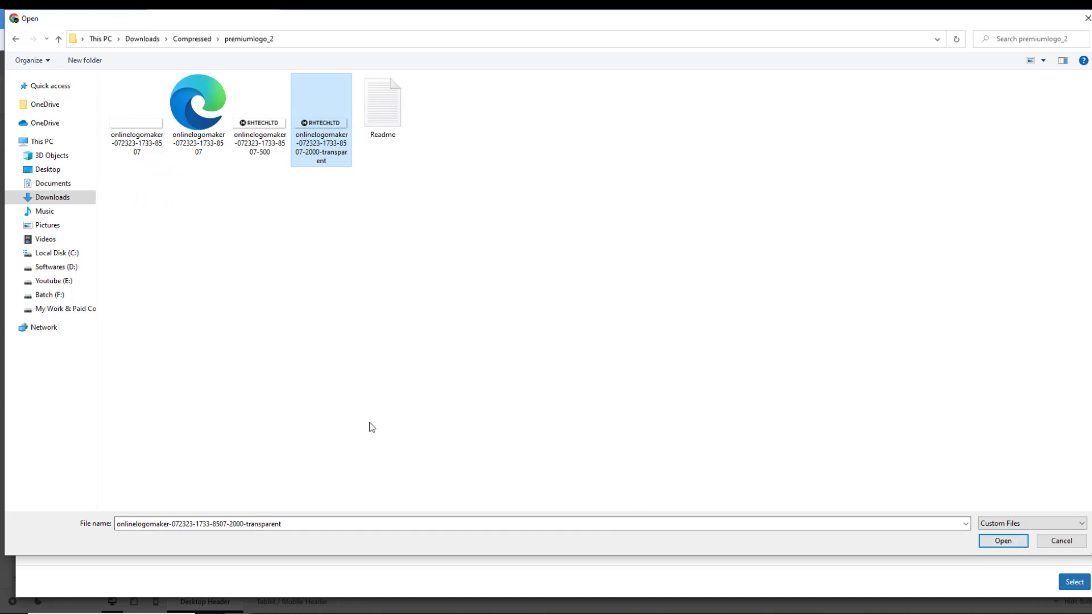
left_click(129, 135)
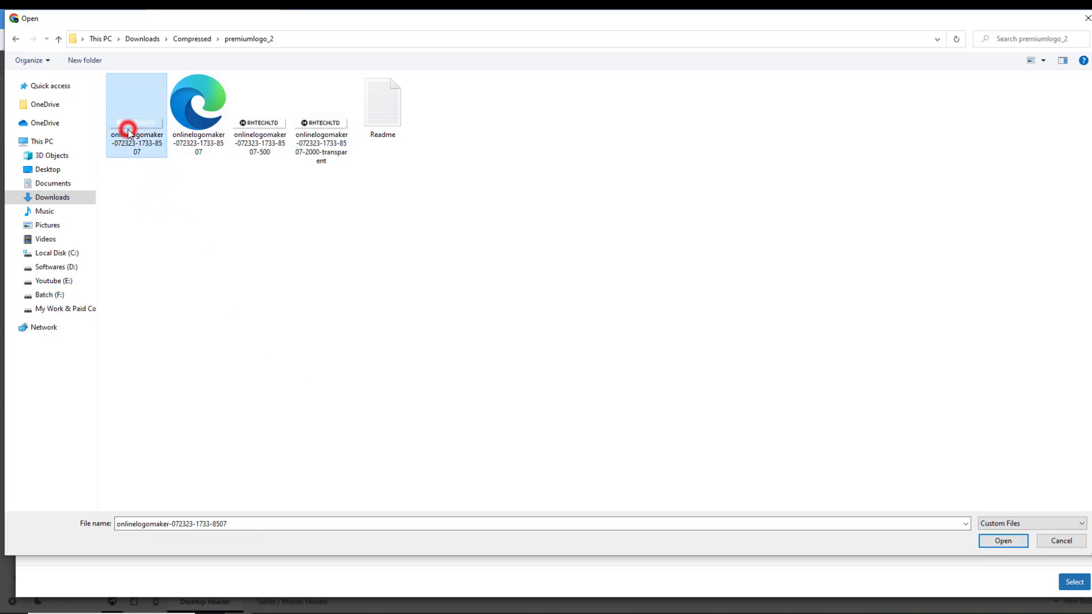
left_click(1004, 541)
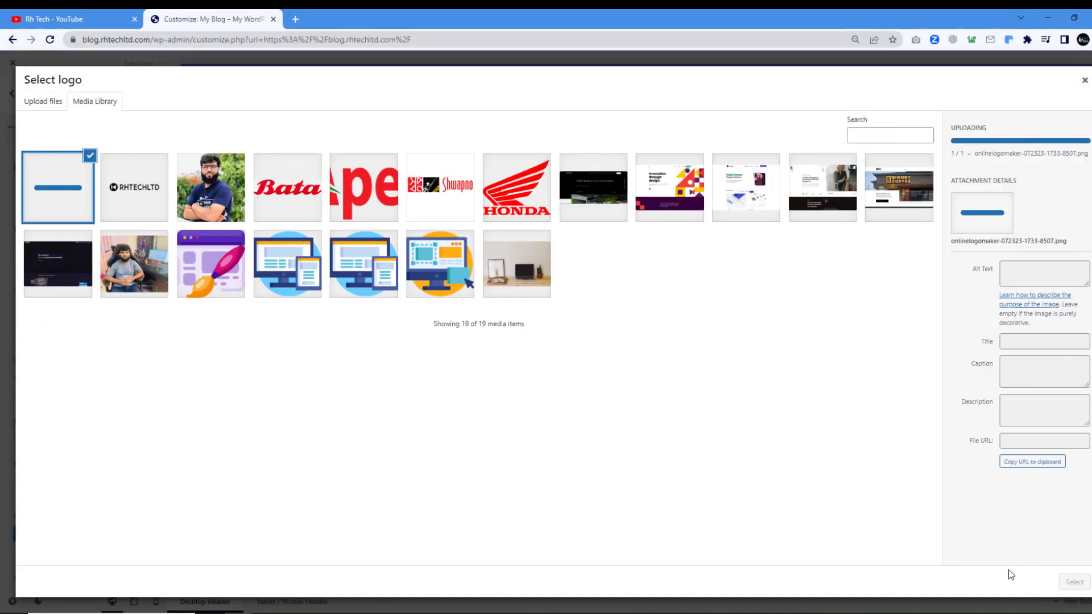
left_click(129, 193)
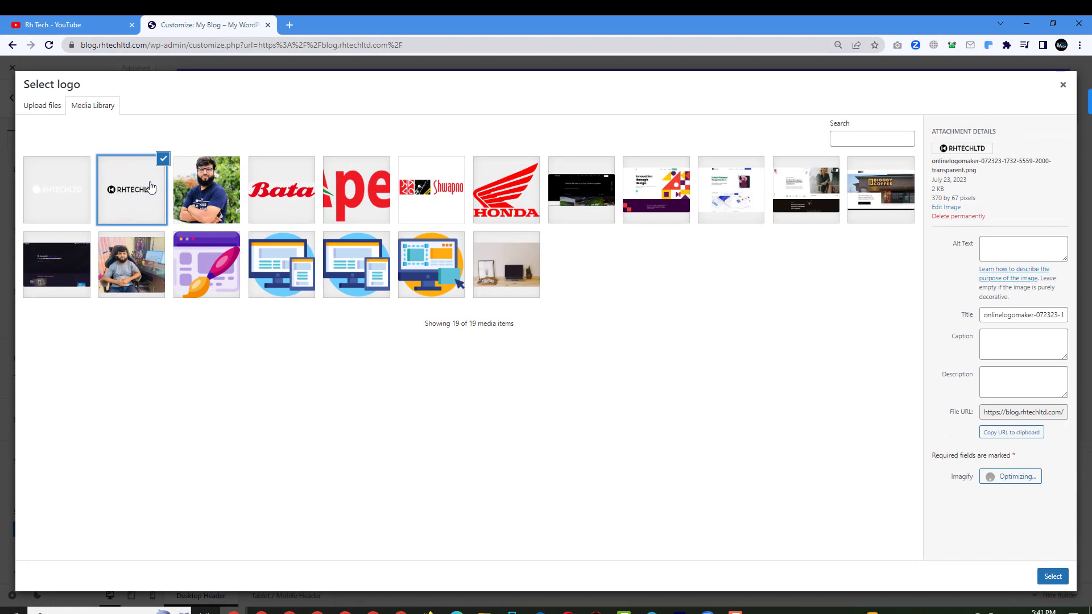
left_click(1053, 576)
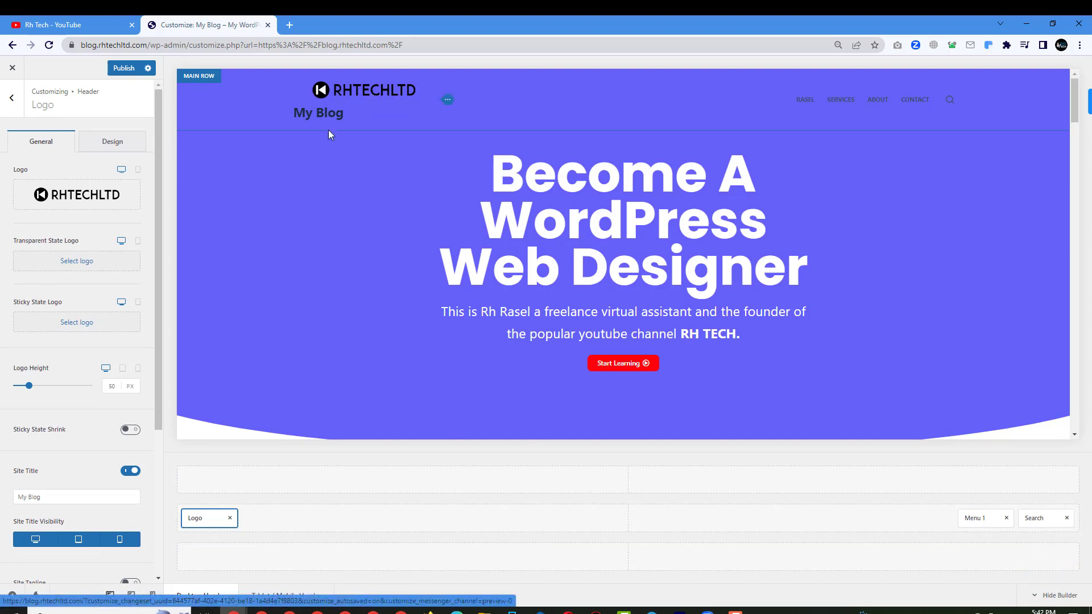
Turn off the My Blog site title and drag Logo Height down to about 42 px.
scroll(64, 478, "down", 2)
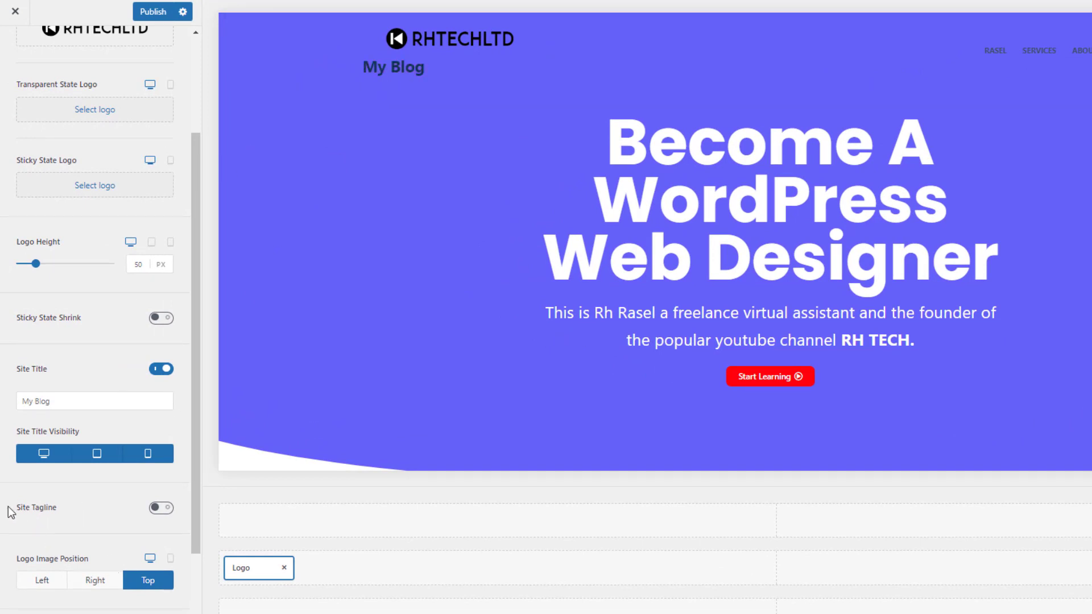
left_click(157, 371)
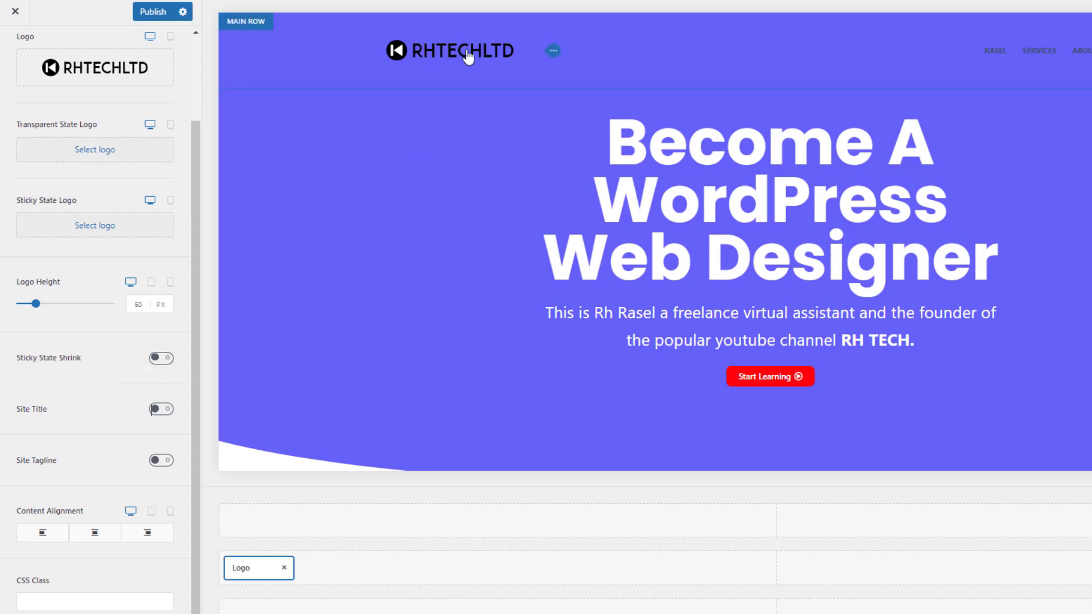
left_click(68, 594)
scroll(69, 591, "up", 3)
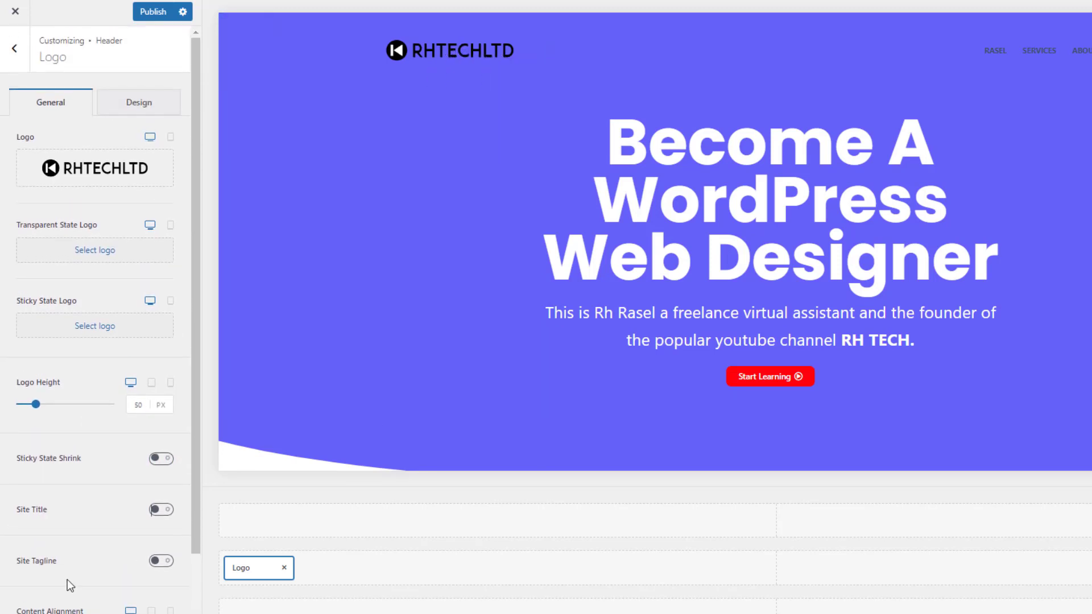
left_click_drag(35, 405, 32, 407)
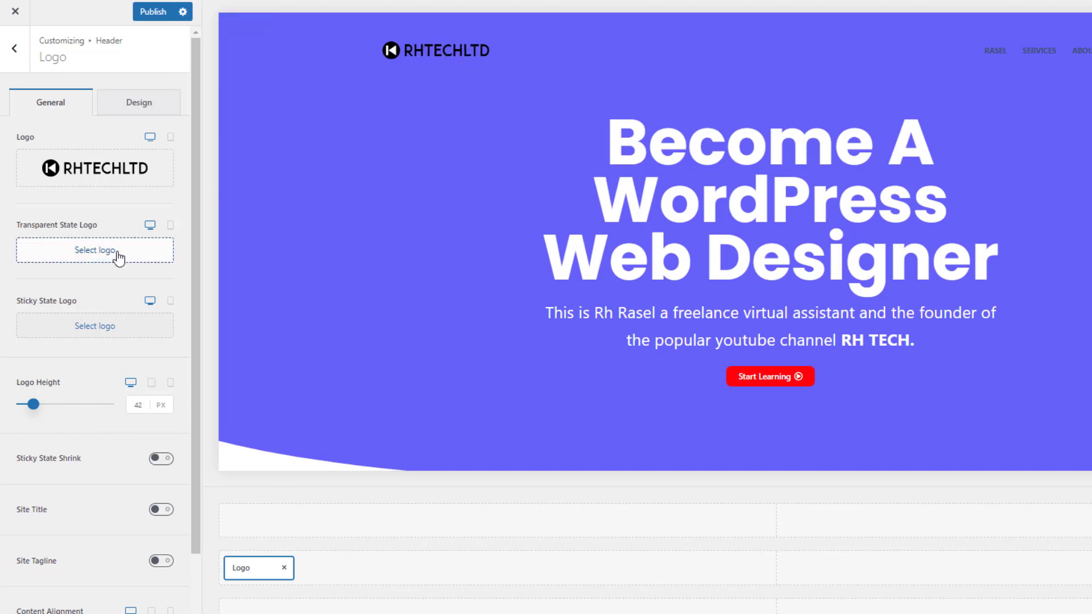
Use the white RHTECHLTD logo as the Transparent State Logo.
left_click(97, 249)
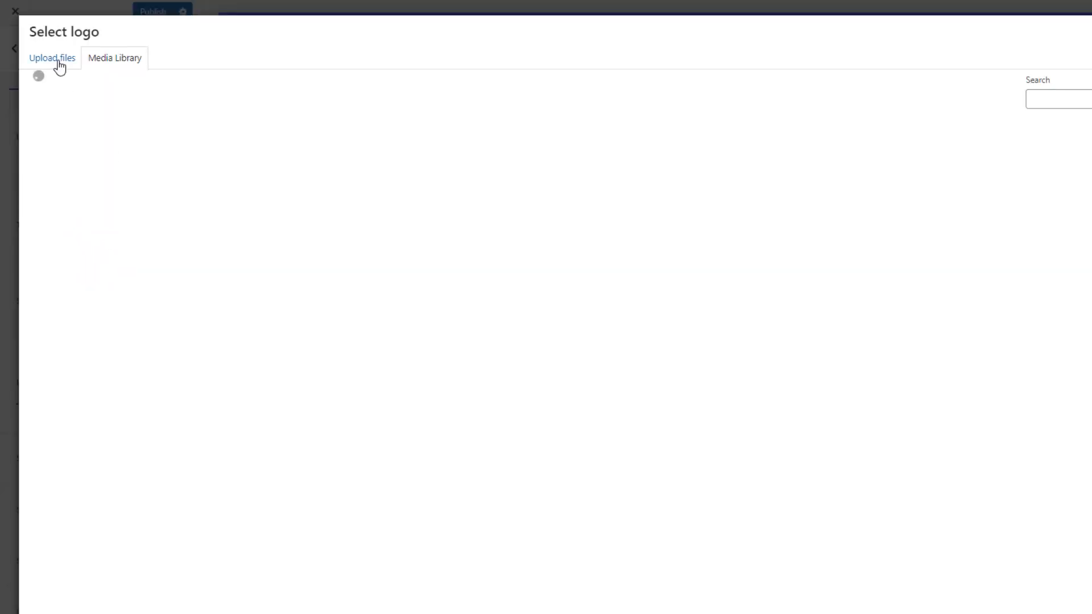
left_click(62, 168)
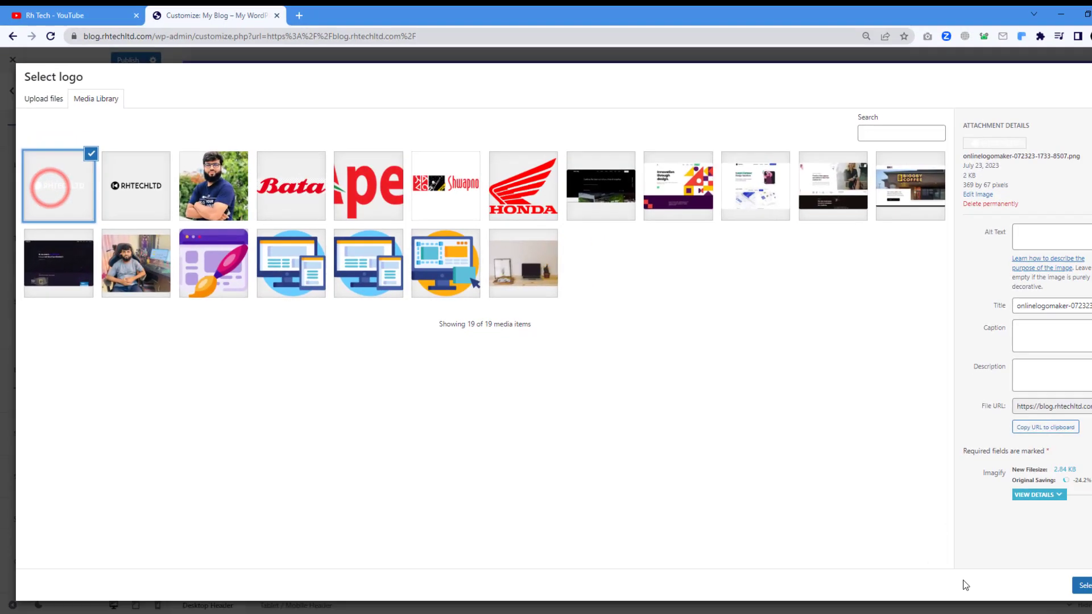
left_click(1084, 585)
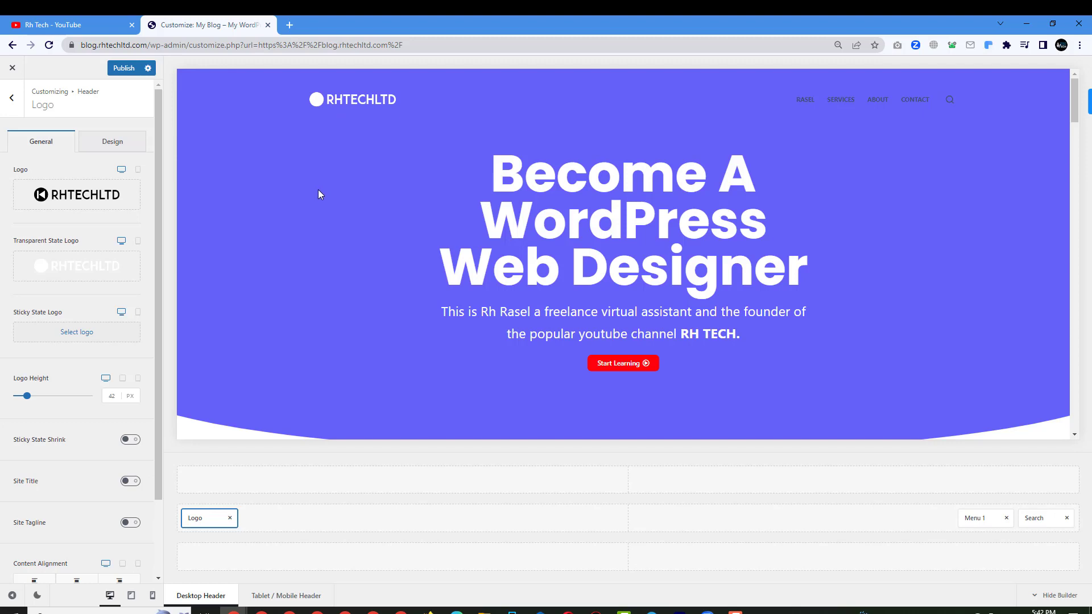
Use the dark RHTECHLTD logo as the Sticky State Logo.
scroll(319, 194, "down", 7)
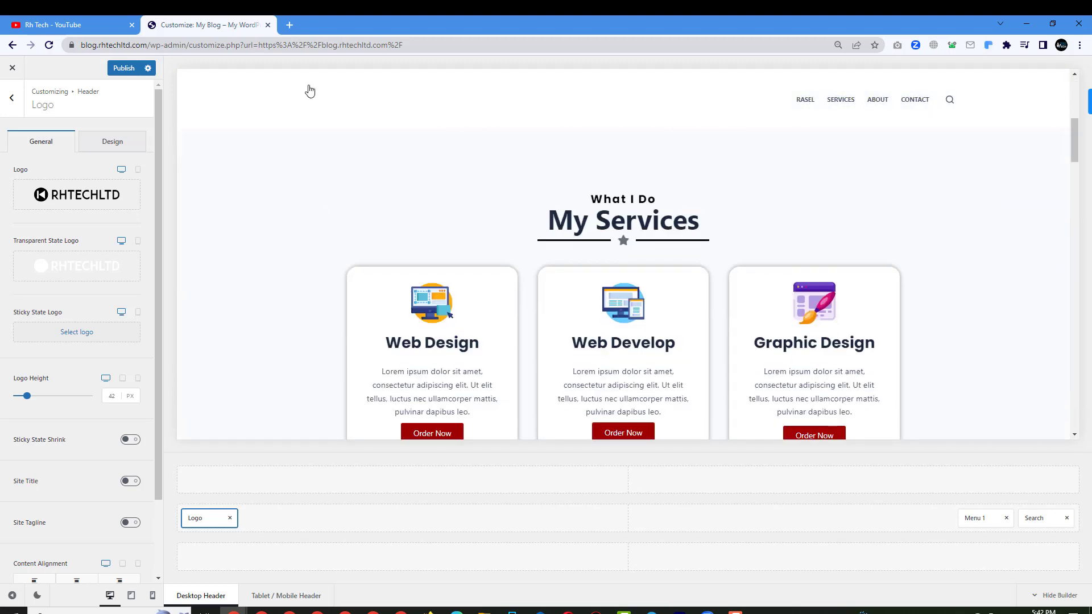
scroll(295, 219, "up", 1)
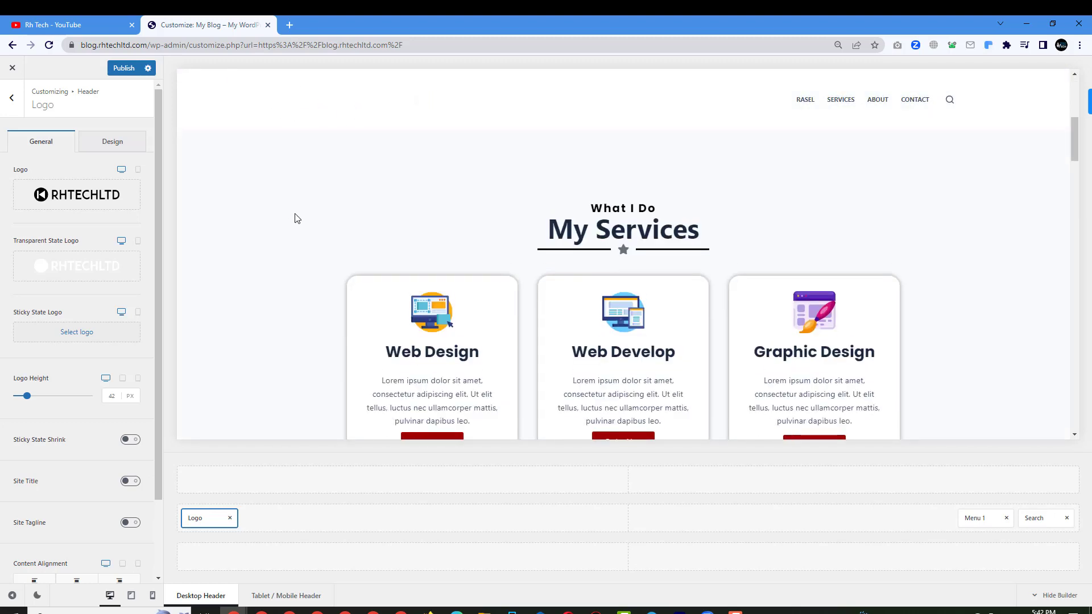
scroll(295, 219, "up", 3)
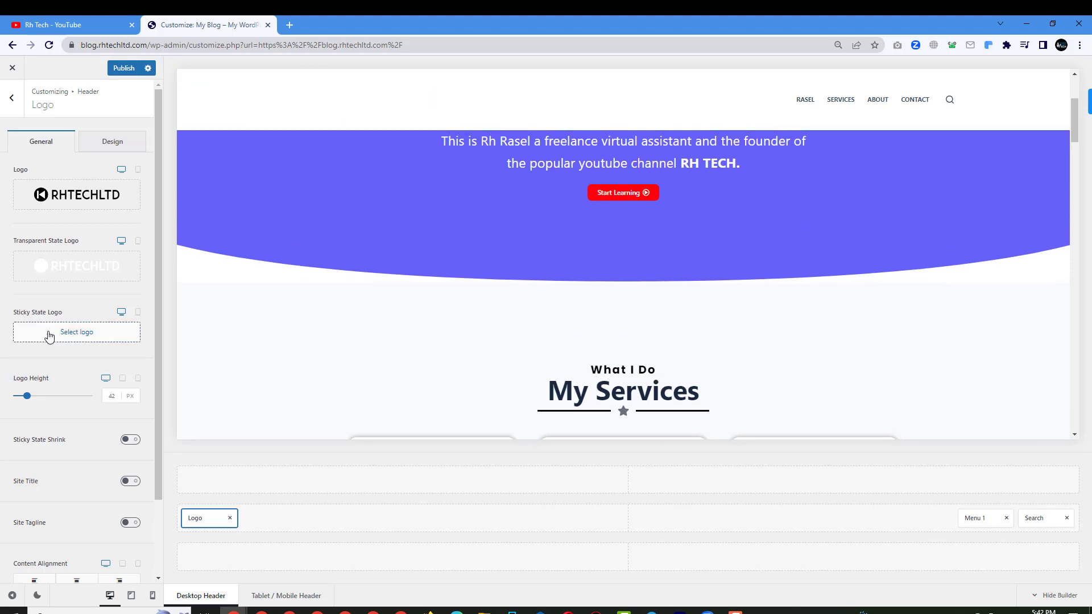
left_click(77, 340)
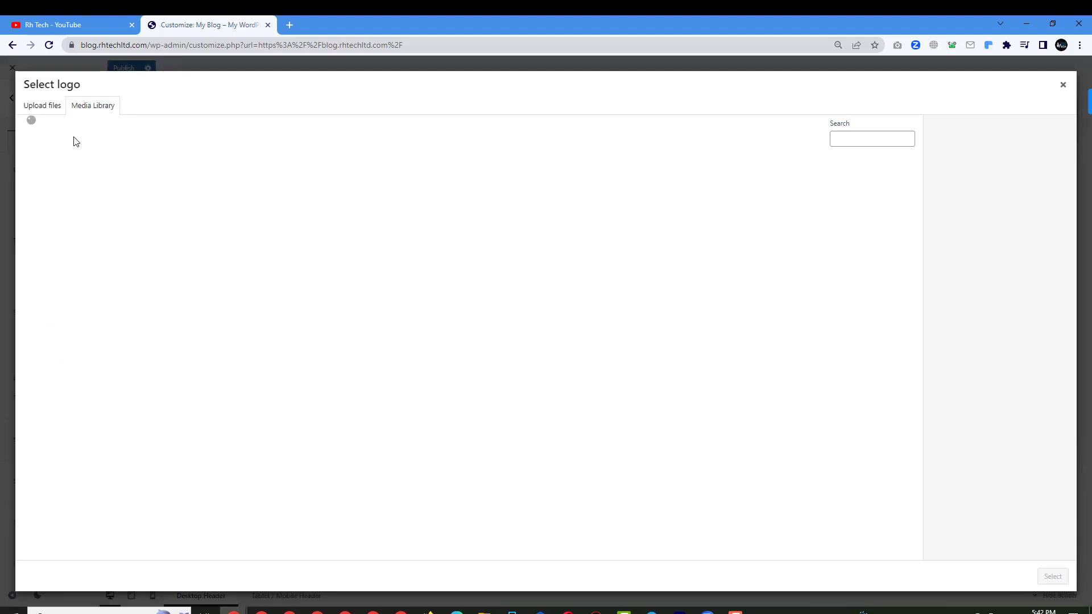
left_click(130, 195)
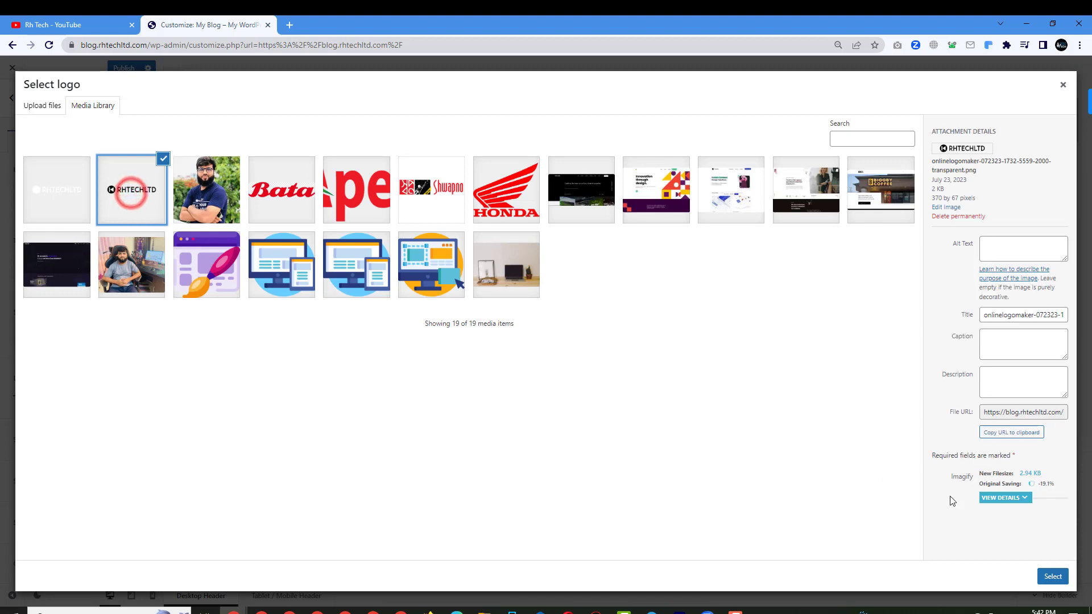
left_click(1053, 576)
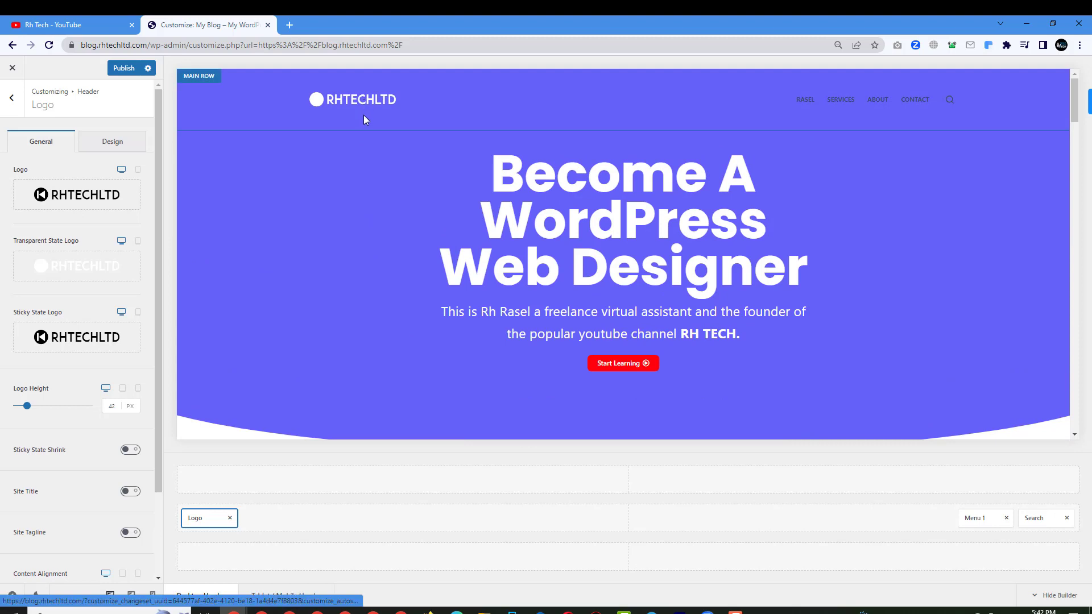
Publish the transparent and sticky logo changes, then scroll the preview to check both logos.
scroll(364, 120, "down", 5)
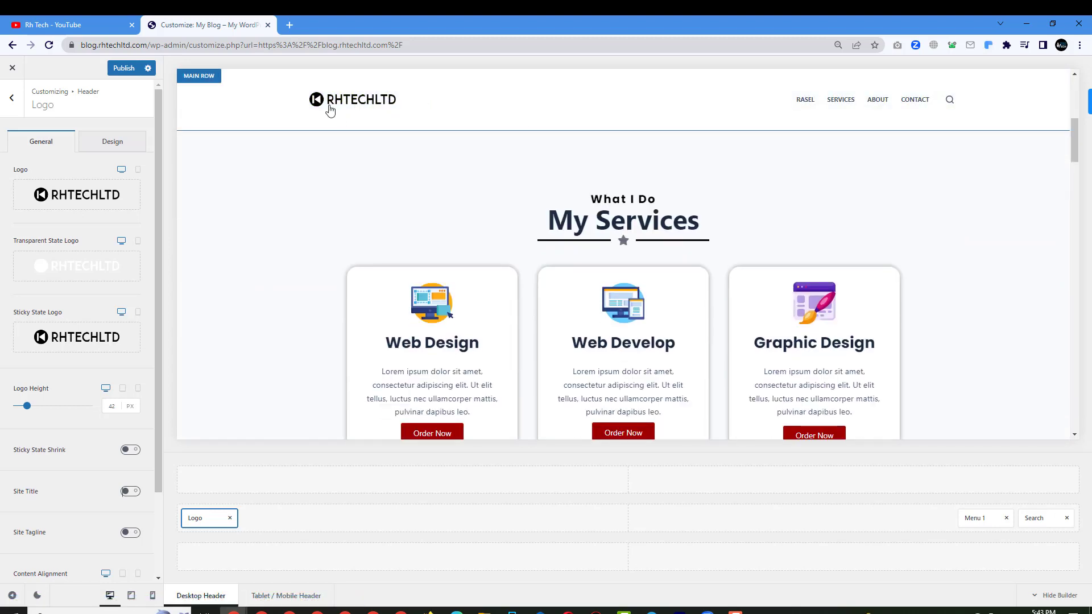
left_click(122, 69)
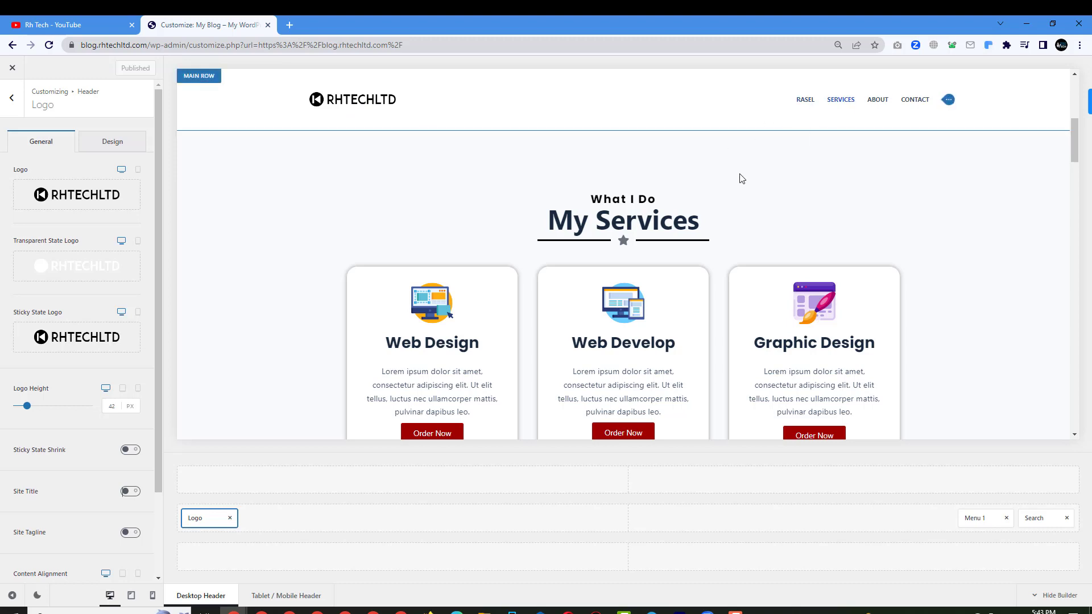
scroll(636, 279, "down", 3)
scroll(635, 279, "up", 8)
scroll(635, 278, "up", 1)
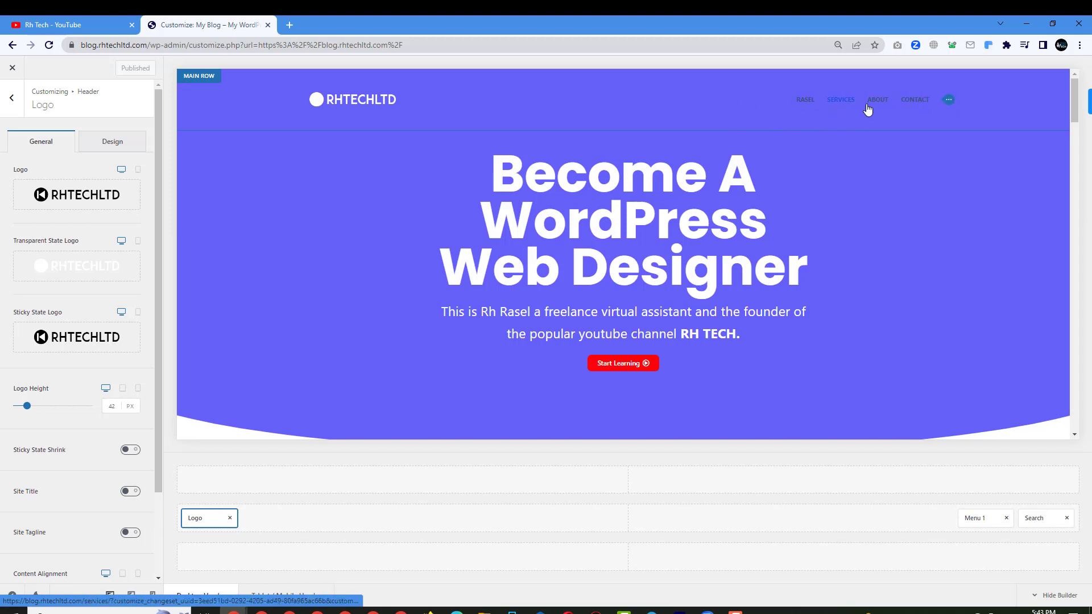
Give Menu 1 the Type 3 layout with 21 px item spacing and show its Design options.
left_click(949, 101)
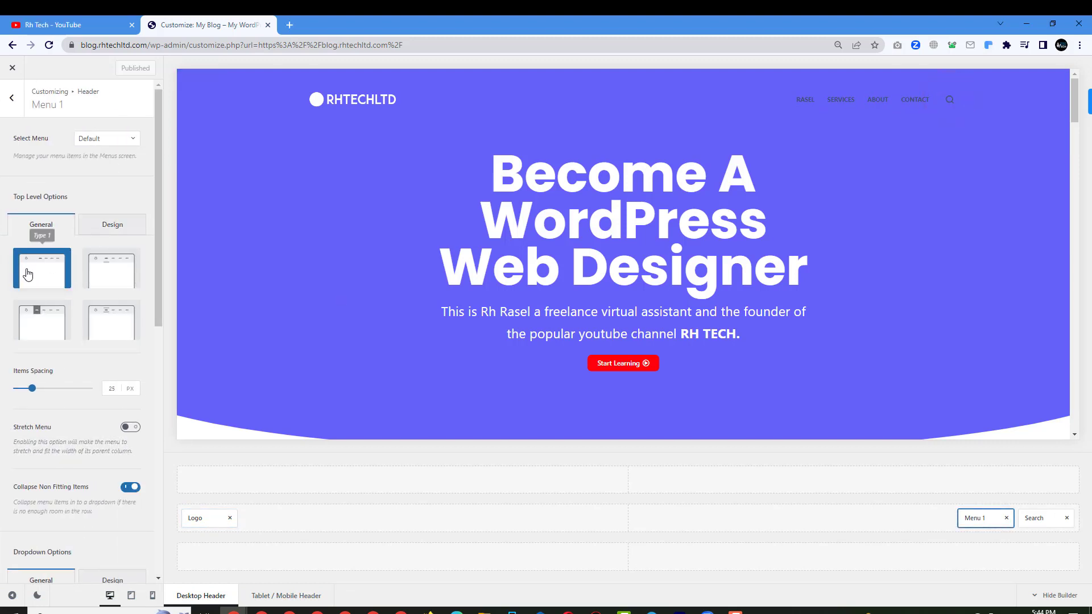
left_click(37, 323)
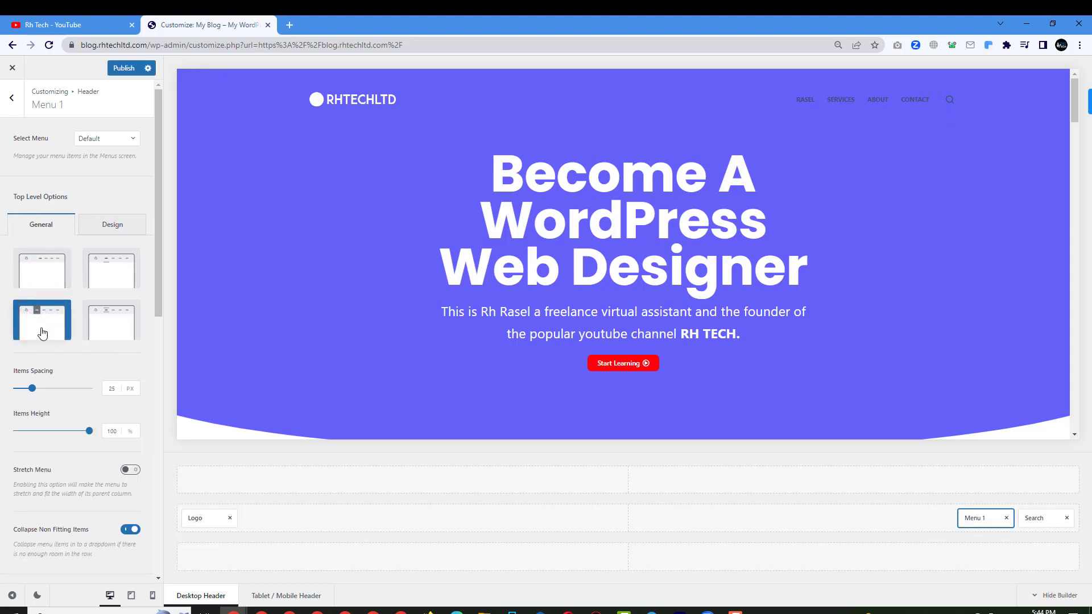
left_click_drag(32, 393, 26, 391)
left_click(116, 223)
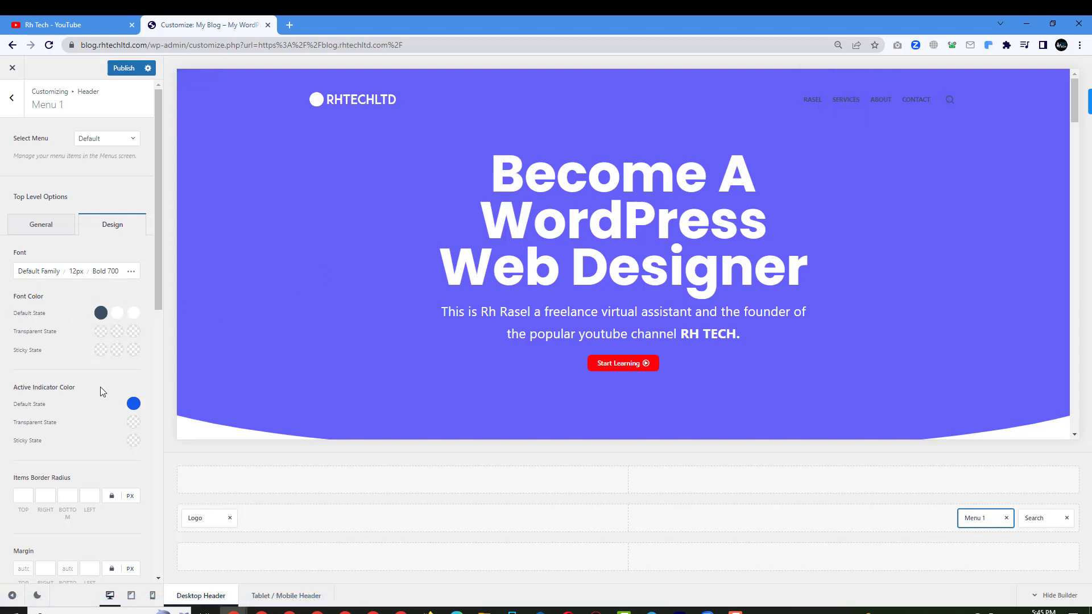
Set Menu 1's default-state font colour to dark navy #192a3d (Color 4), replacing a first white attempt.
scroll(109, 368, "down", 1)
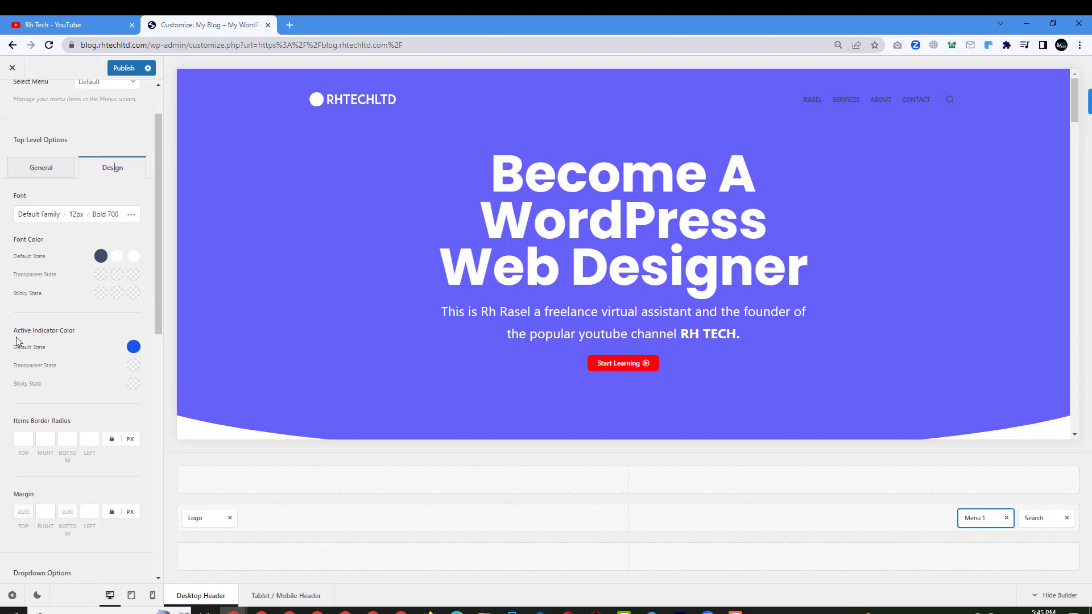
scroll(63, 370, "down", 2)
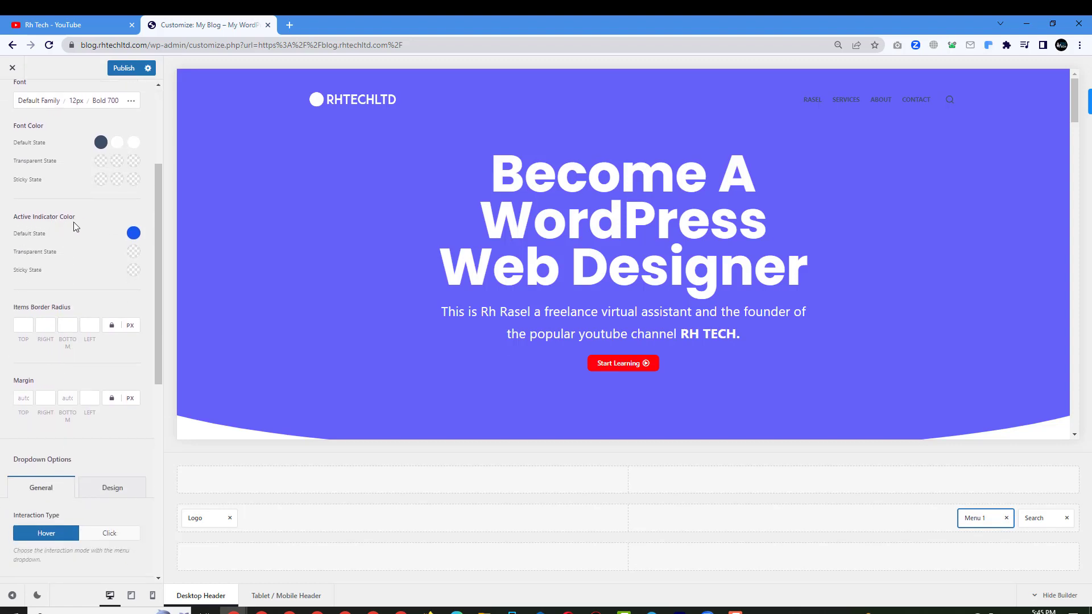
scroll(85, 224, "up", 3)
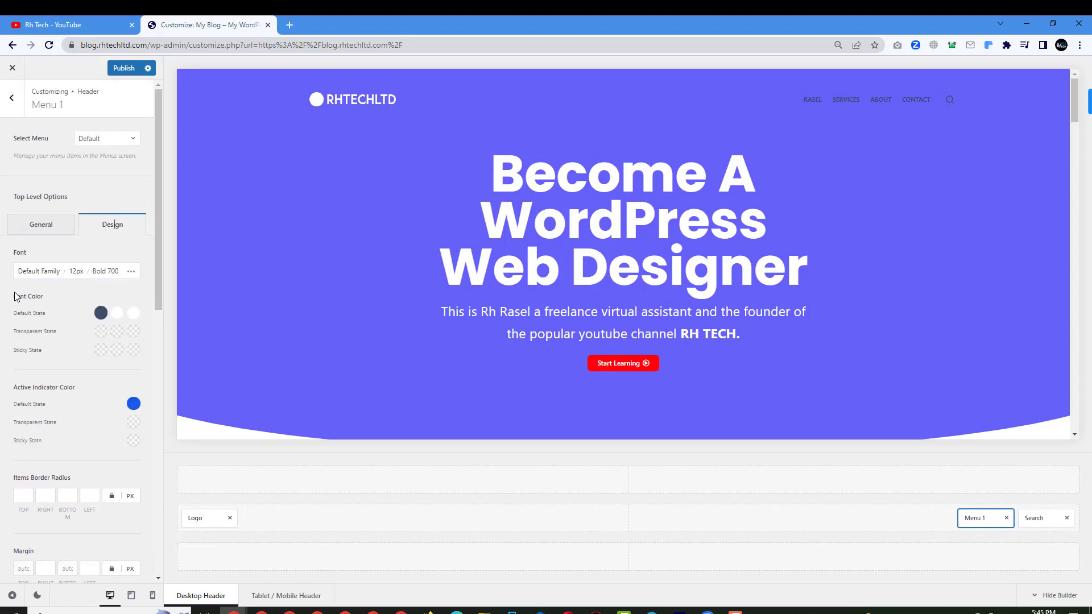
left_click(103, 314)
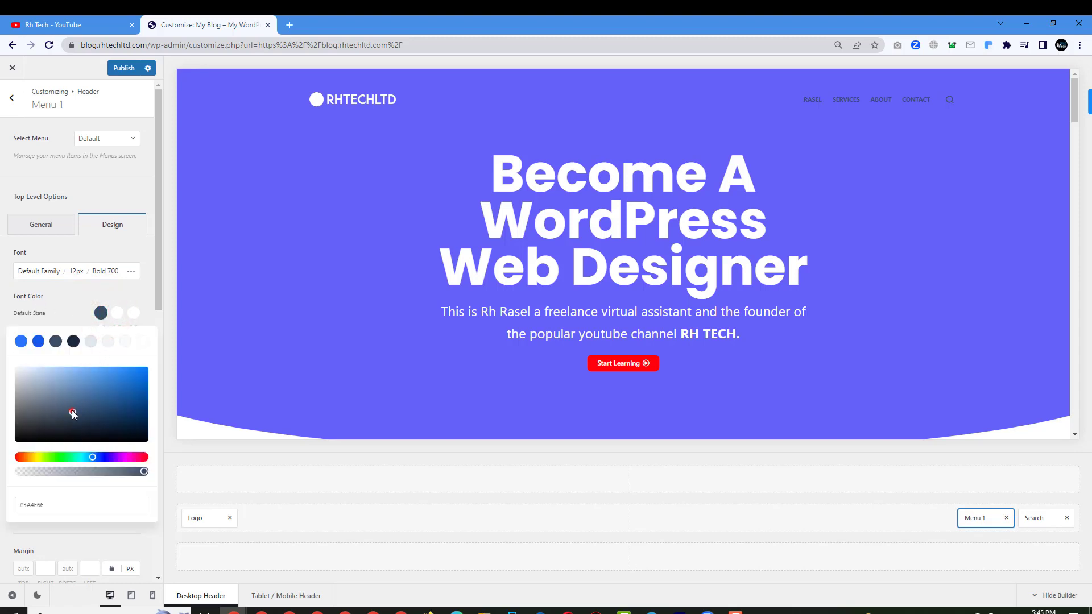
left_click_drag(71, 411, 0, 350)
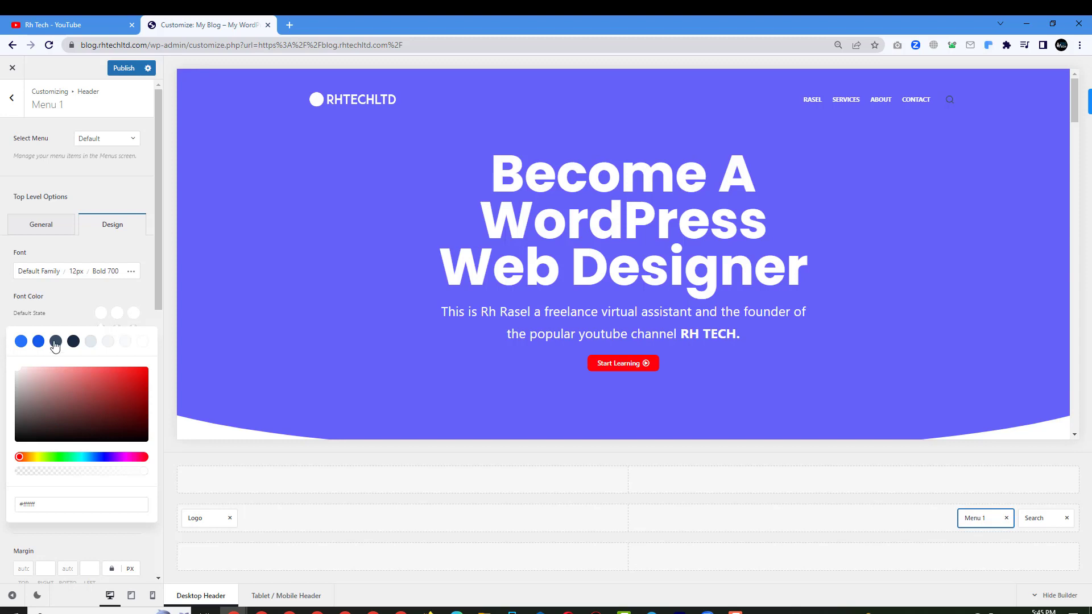
left_click(101, 293)
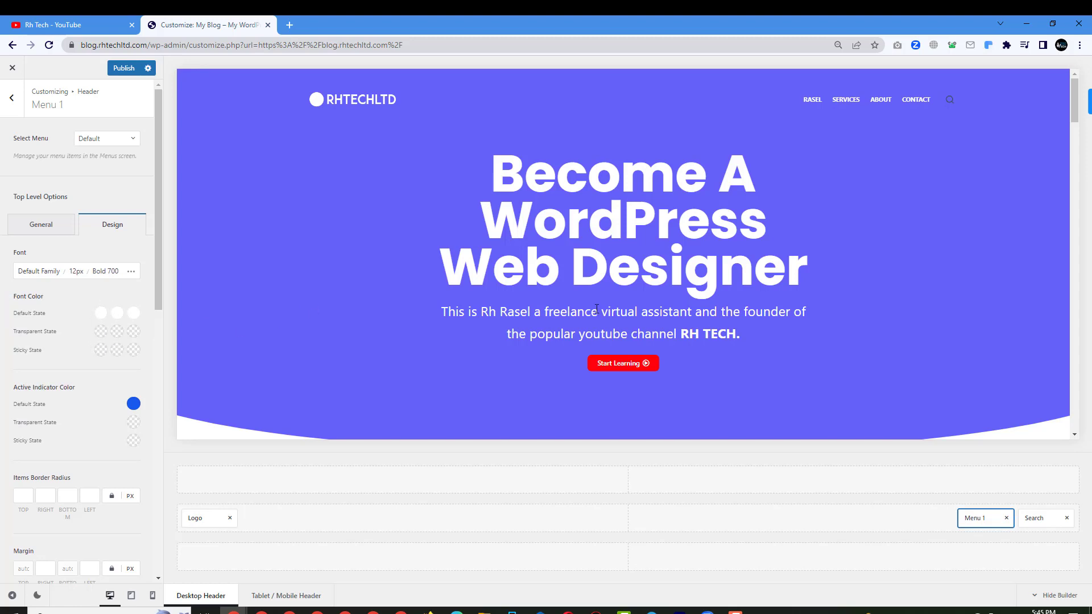
scroll(597, 311, "down", 3)
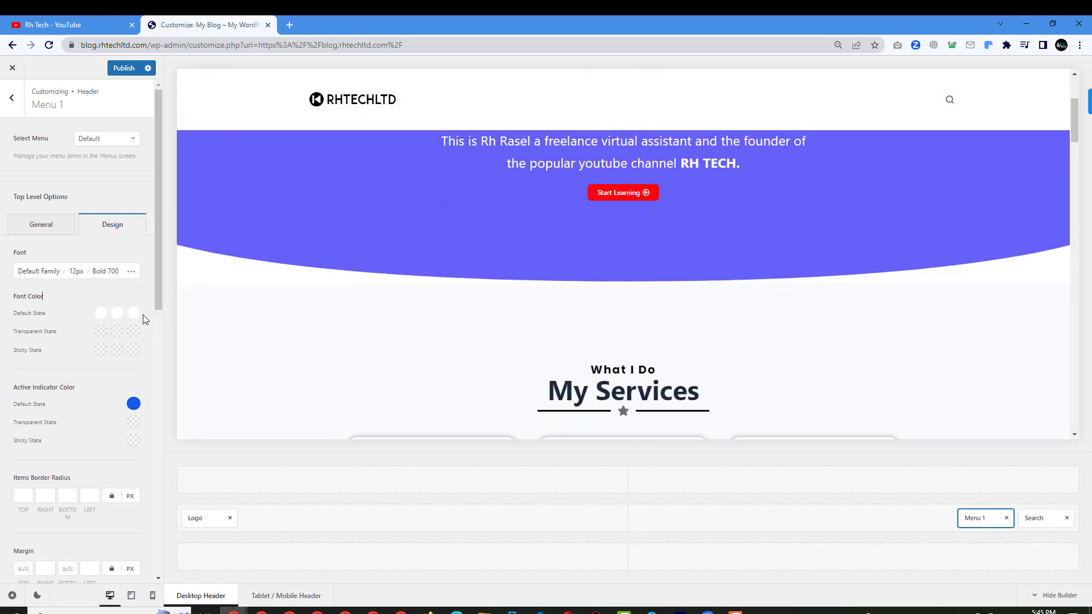
left_click(101, 313)
left_click(73, 341)
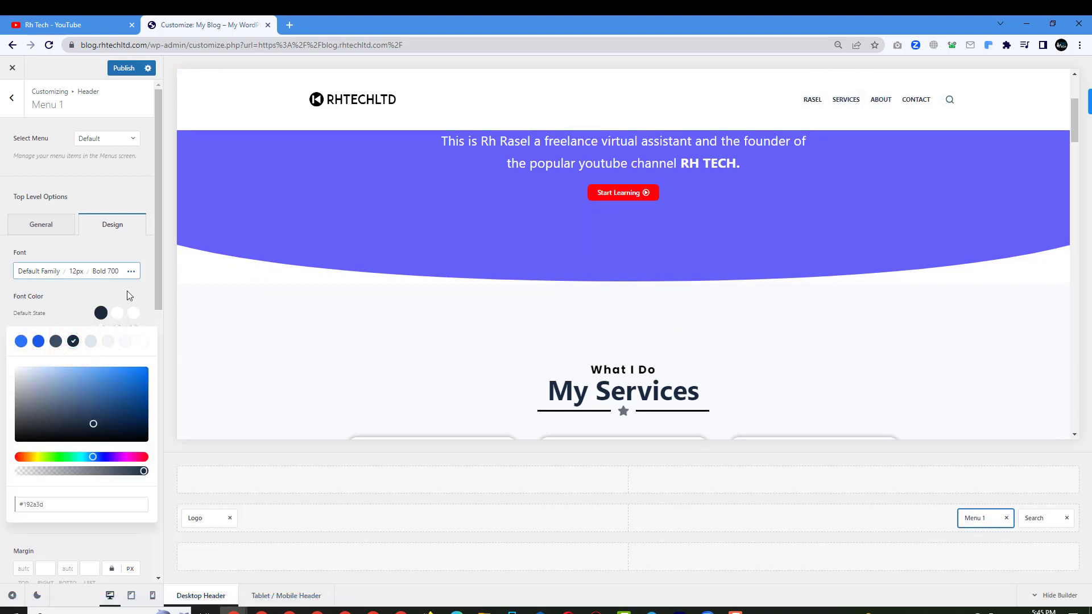
left_click(83, 296)
scroll(564, 200, "up", 3)
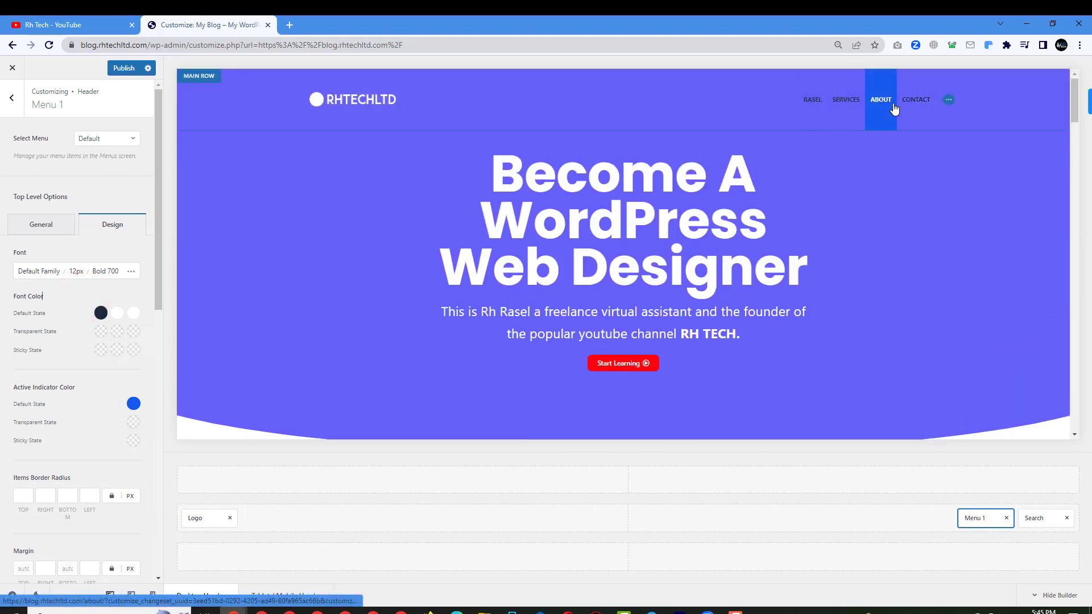
Make transparent-state menu text white, and default hover and active colours dark navy #192a3d.
left_click(101, 332)
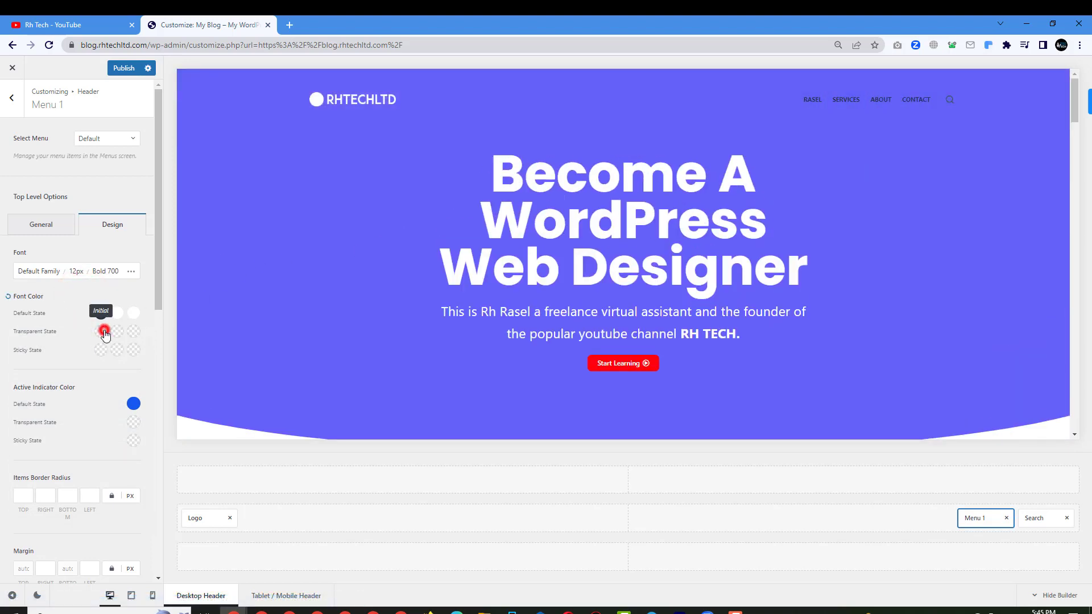
left_click(146, 360)
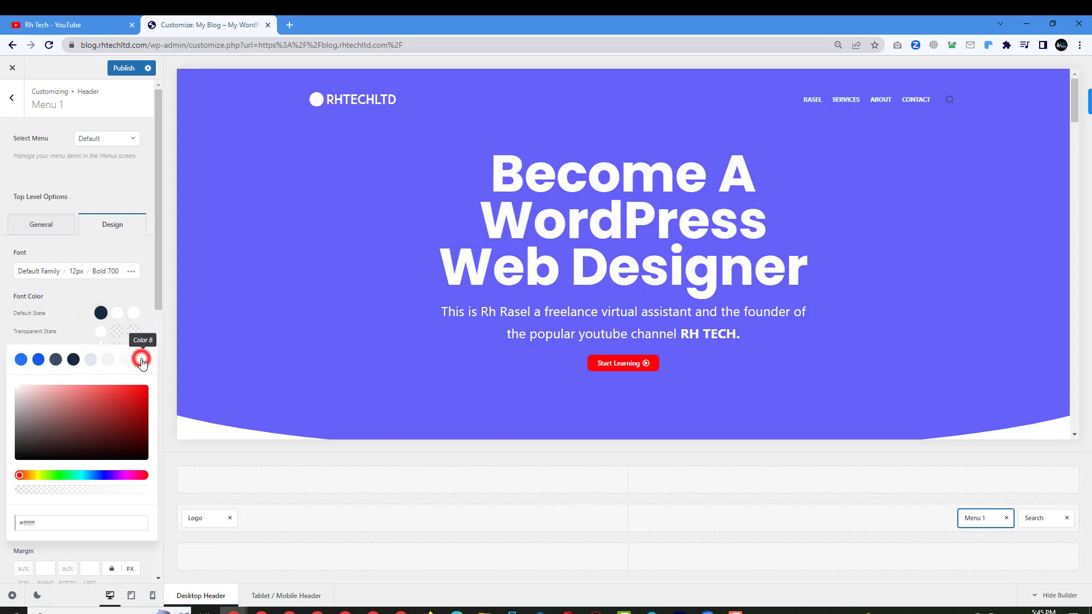
left_click(117, 313)
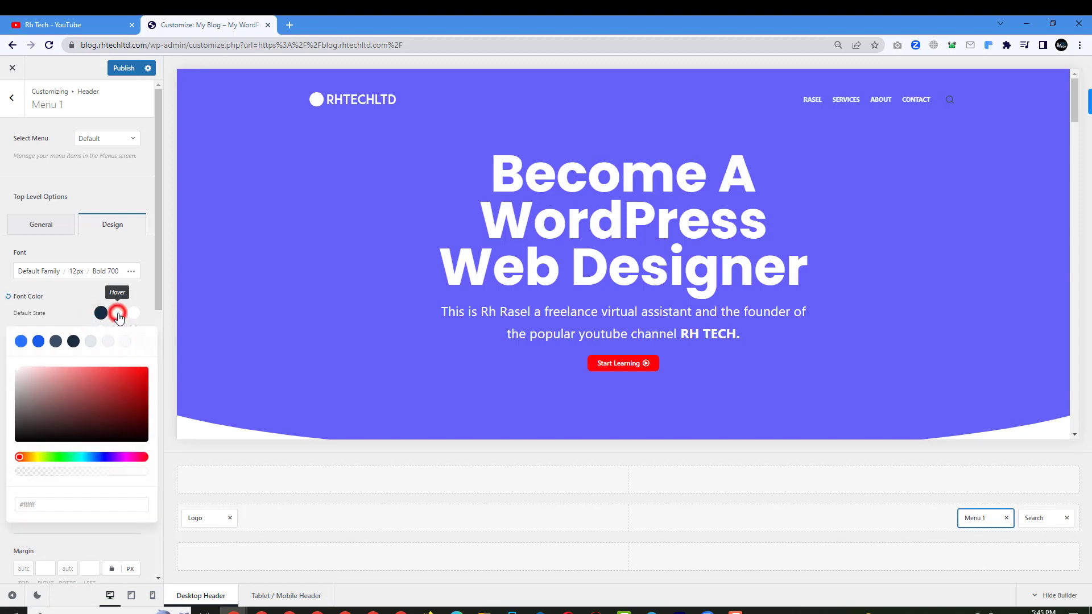
left_click(143, 342)
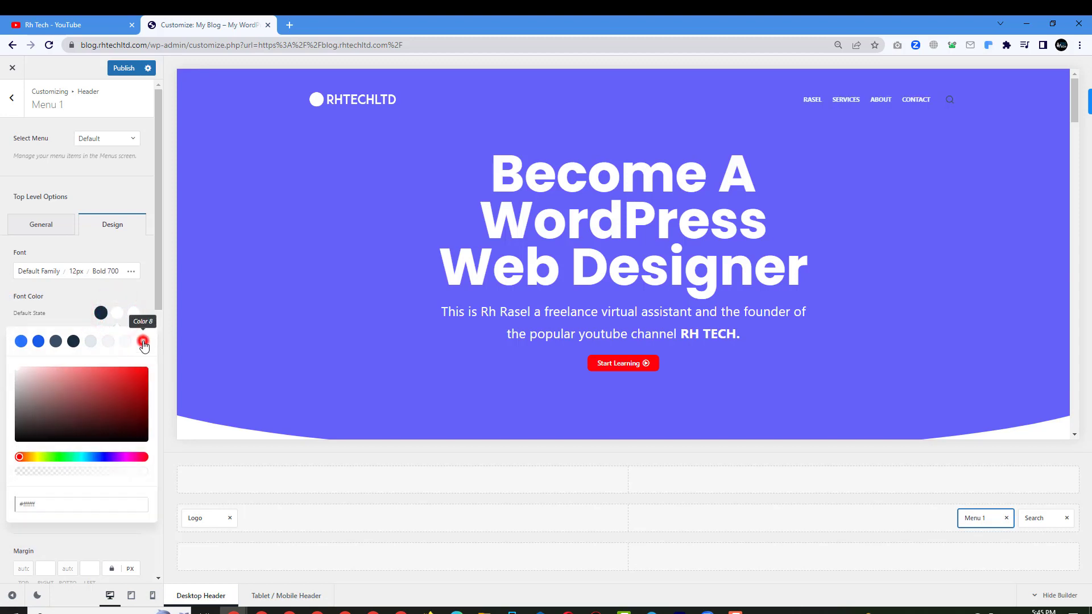
left_click(73, 342)
left_click(134, 312)
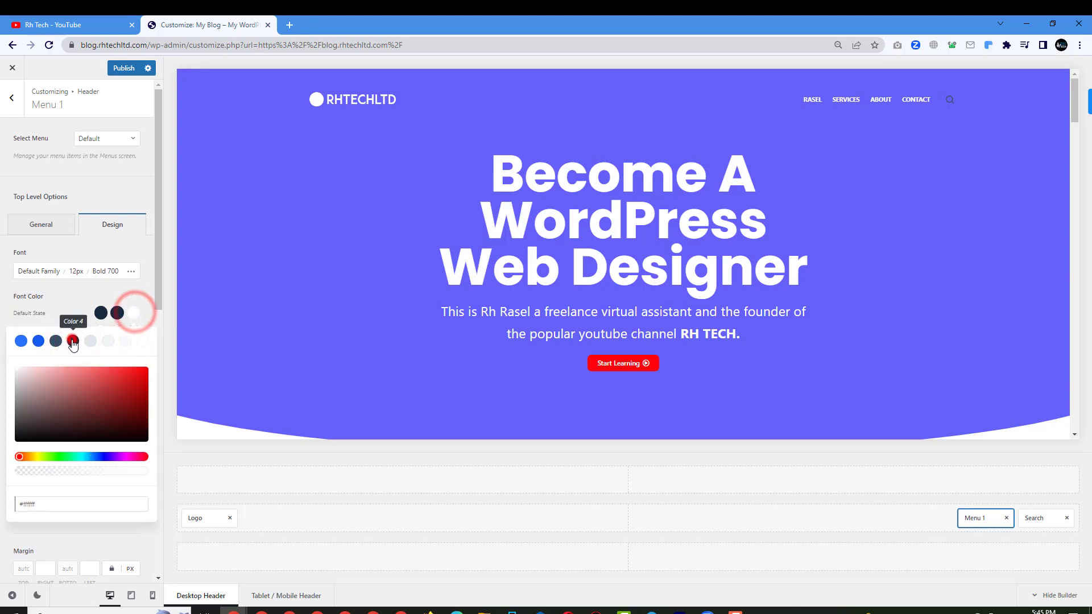
left_click(73, 342)
left_click(81, 289)
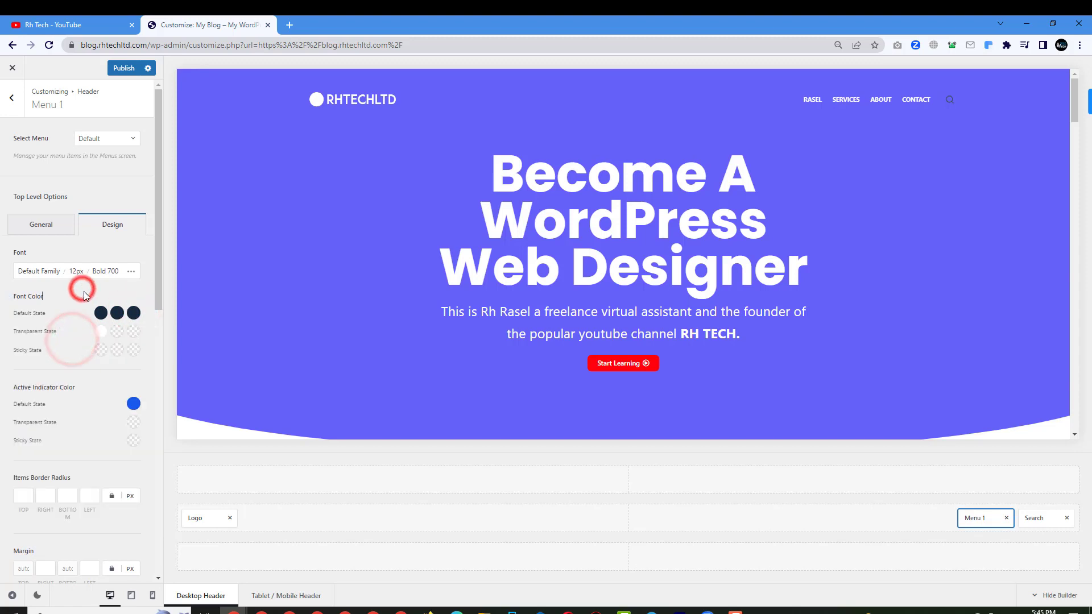
Make the transparent-state hover and active menu link colours white (Color 8).
left_click(117, 332)
left_click(142, 359)
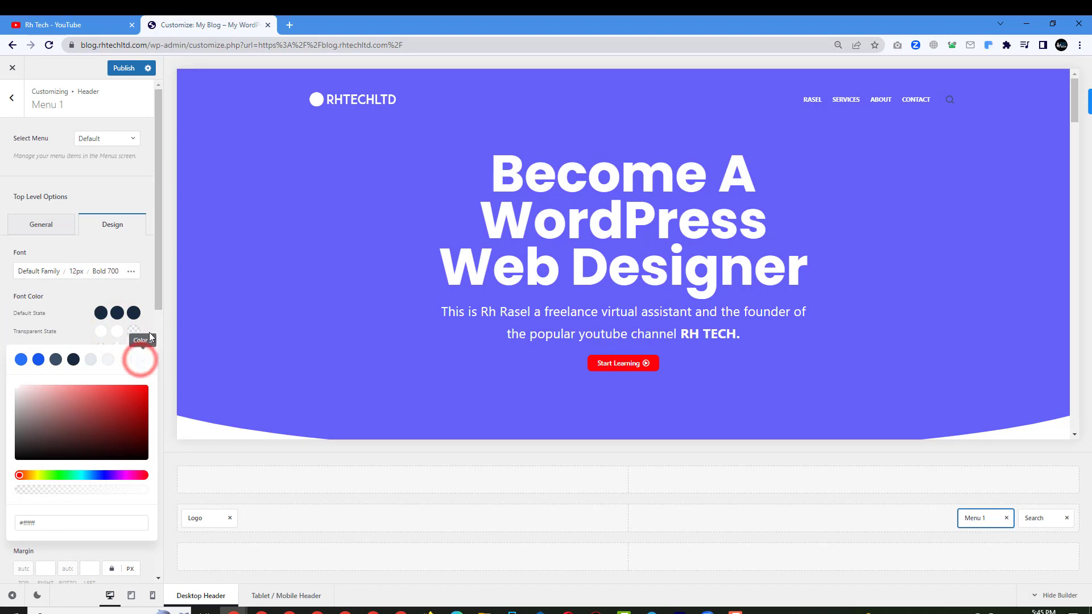
left_click(134, 331)
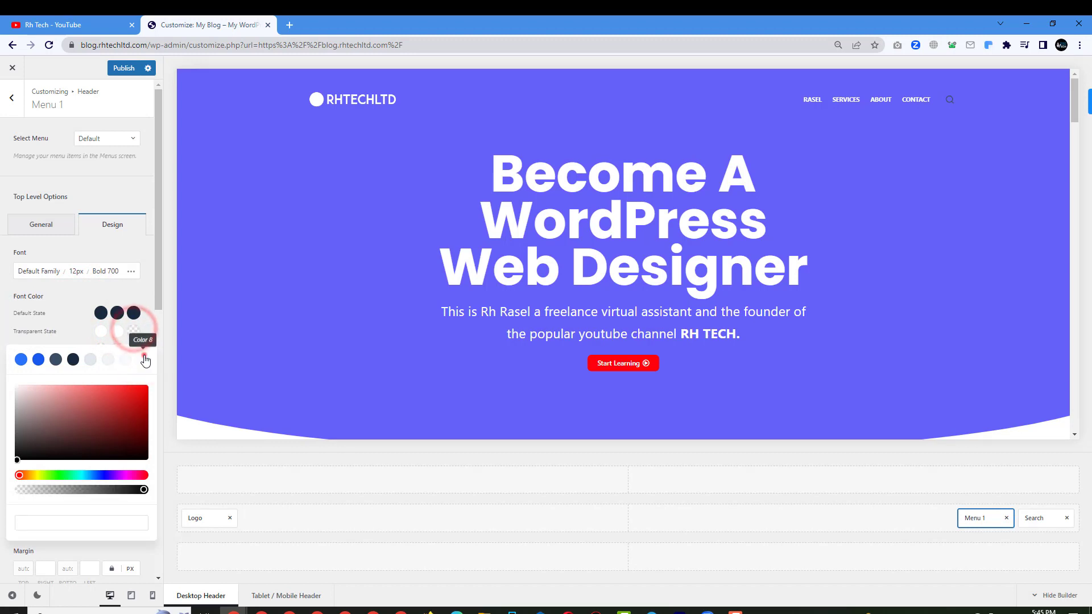
left_click(143, 357)
left_click(141, 291)
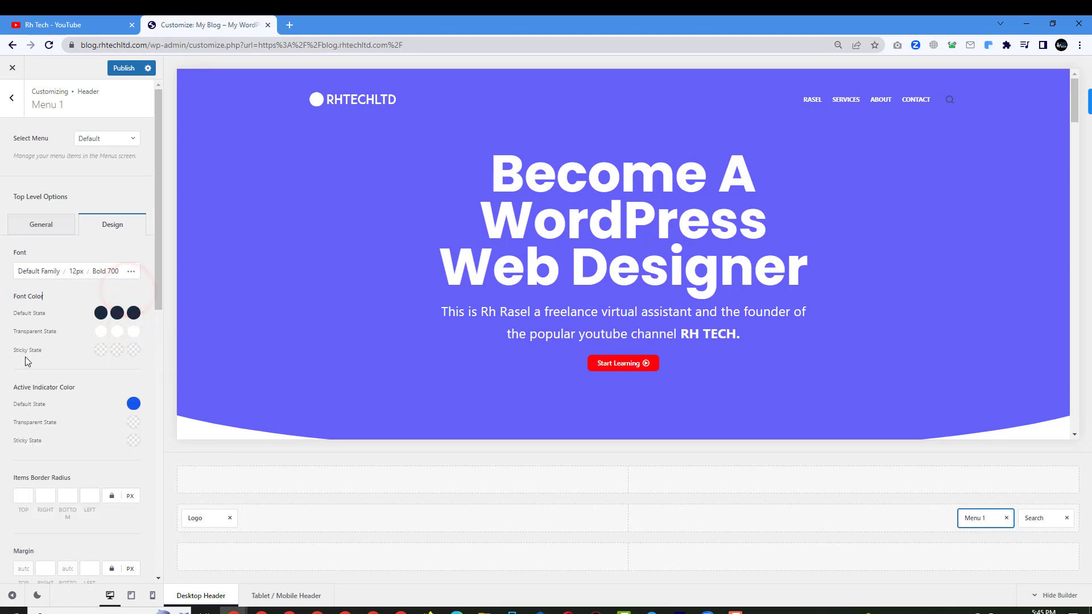
Test the header's full-screen search overlay in the preview and close it.
scroll(413, 307, "down", 4)
scroll(415, 308, "down", 2)
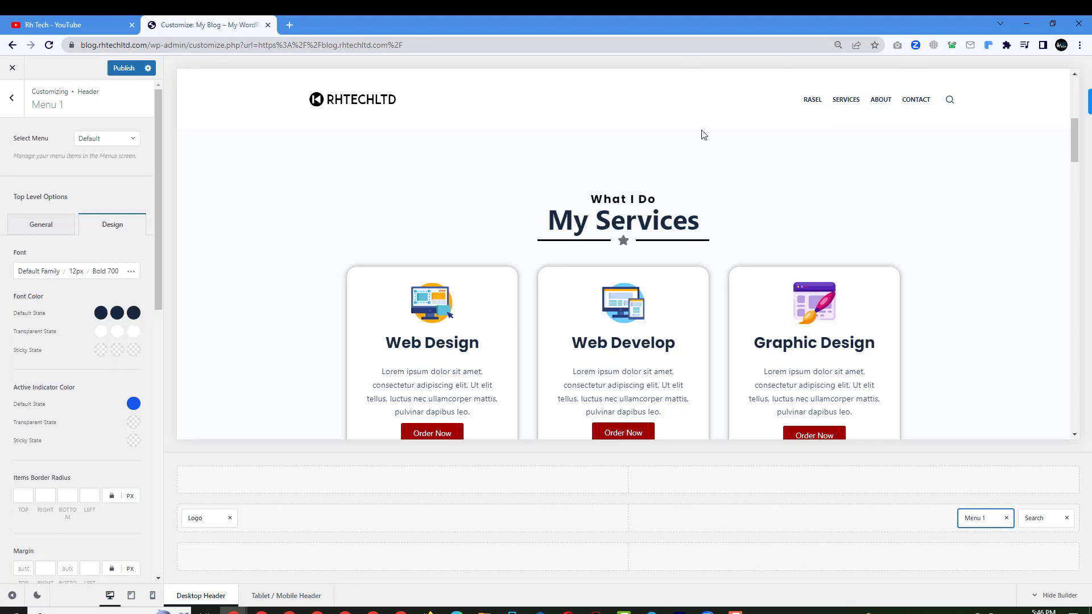
scroll(703, 135, "up", 5)
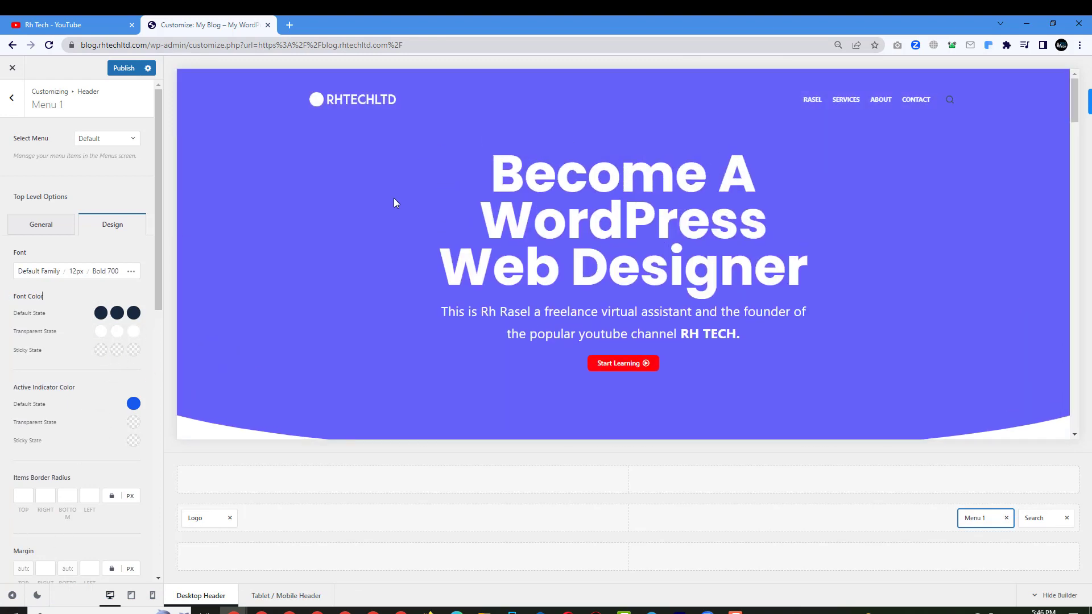
left_click(950, 101)
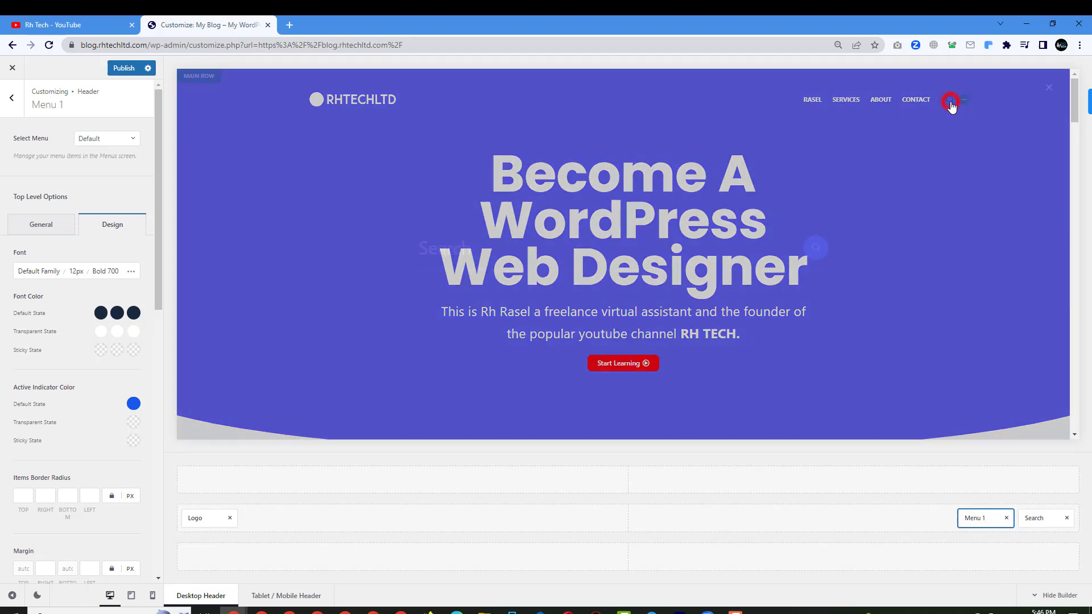
left_click(1059, 87)
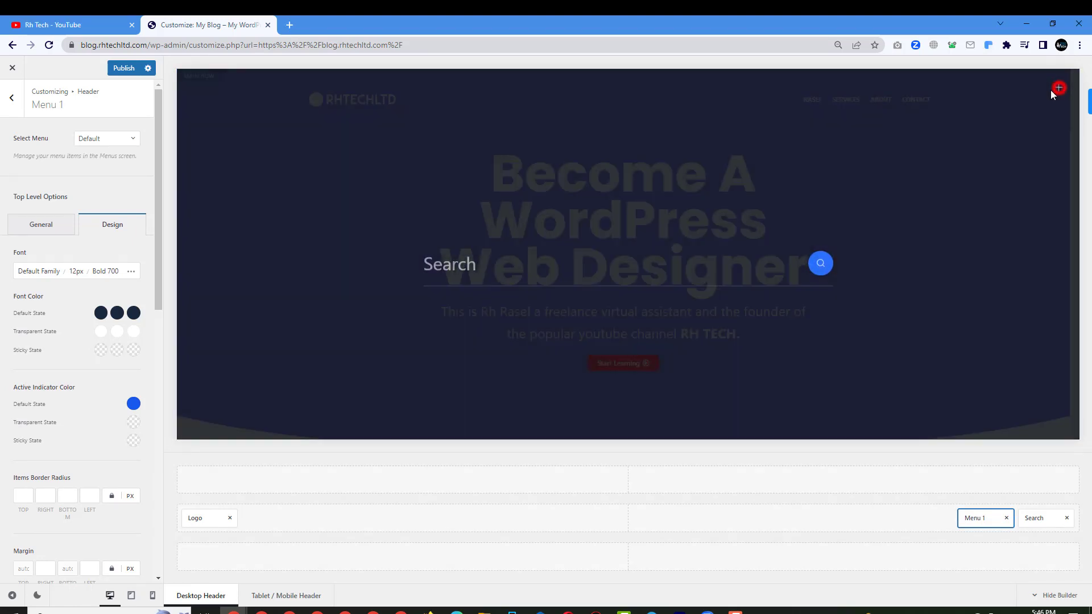
Set the search icon's default and hover colours to dark navy #192a3d (Color 4).
left_click(963, 103)
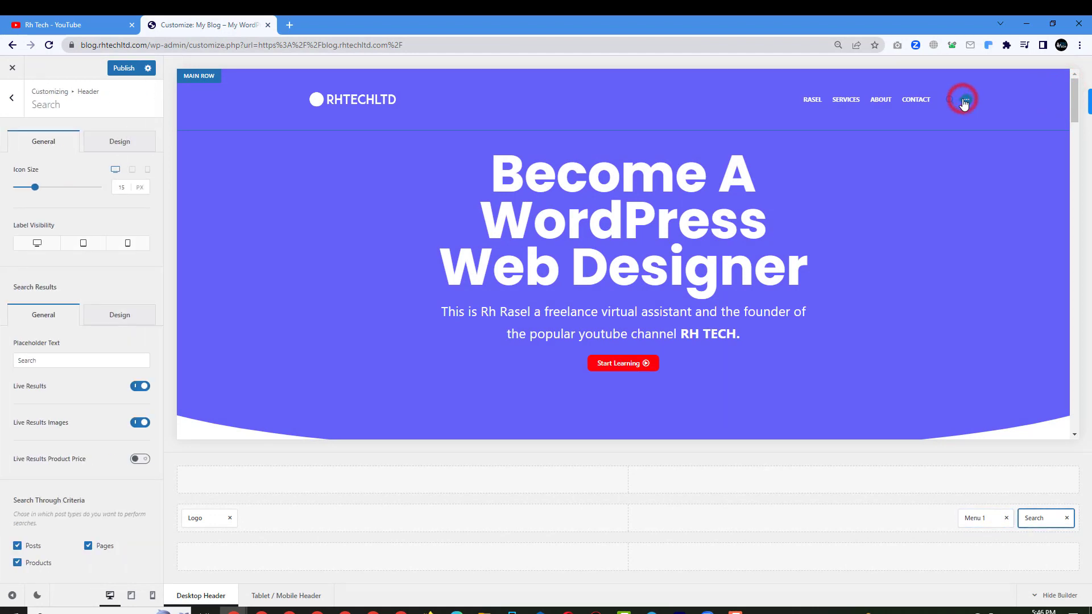
left_click(88, 364)
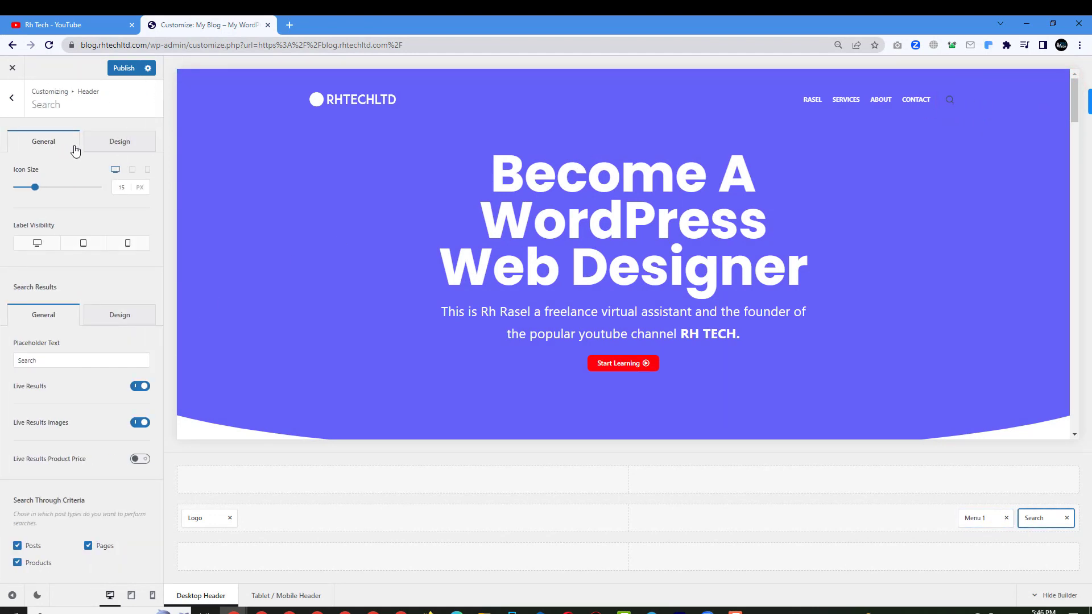
left_click(95, 143)
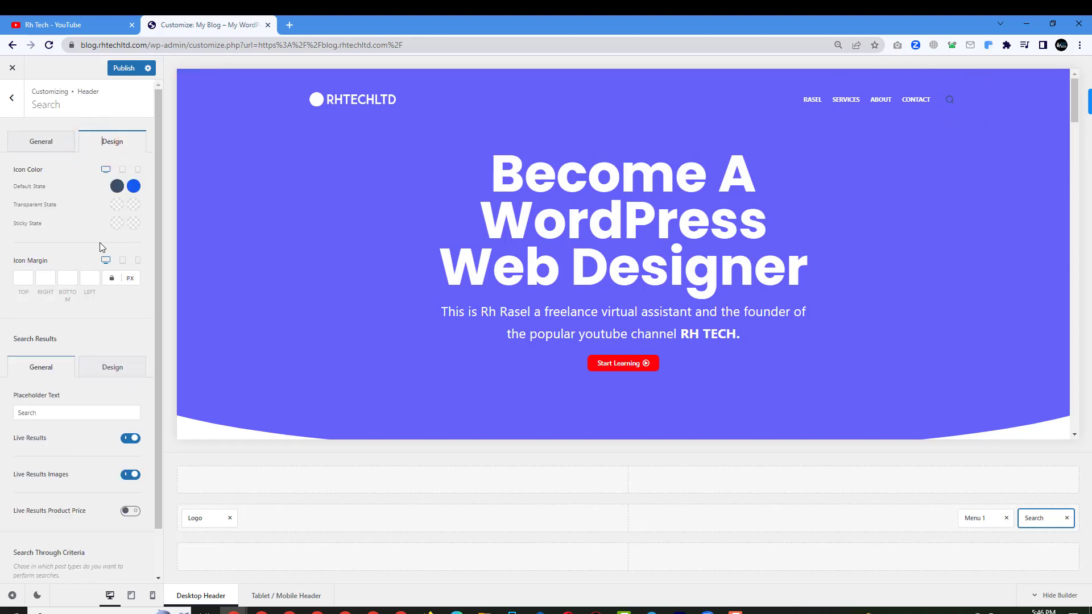
left_click(118, 188)
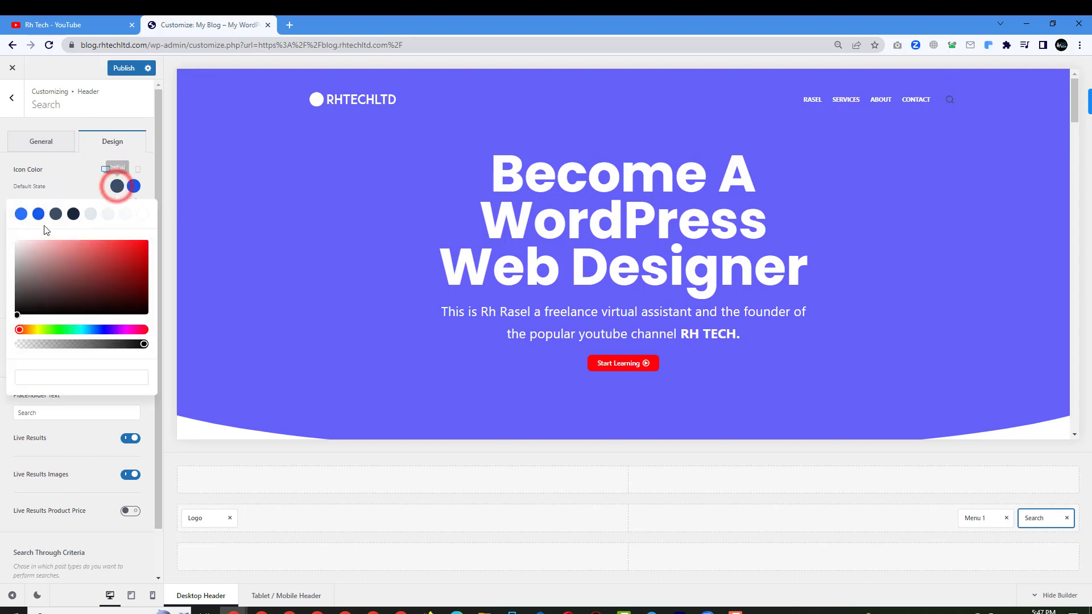
left_click(73, 214)
left_click(134, 187)
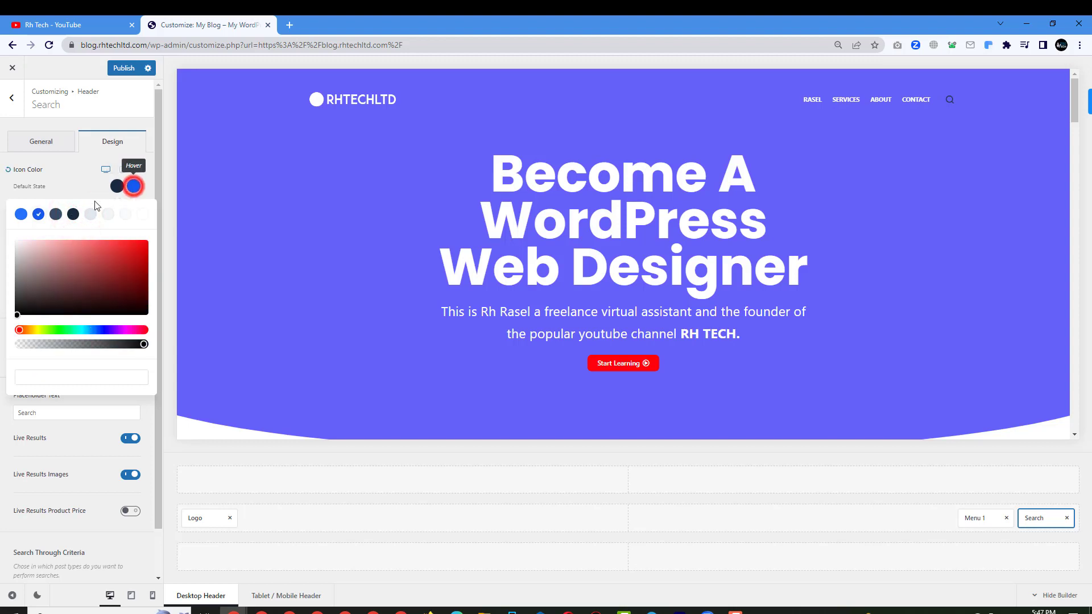
left_click(73, 214)
left_click(94, 169)
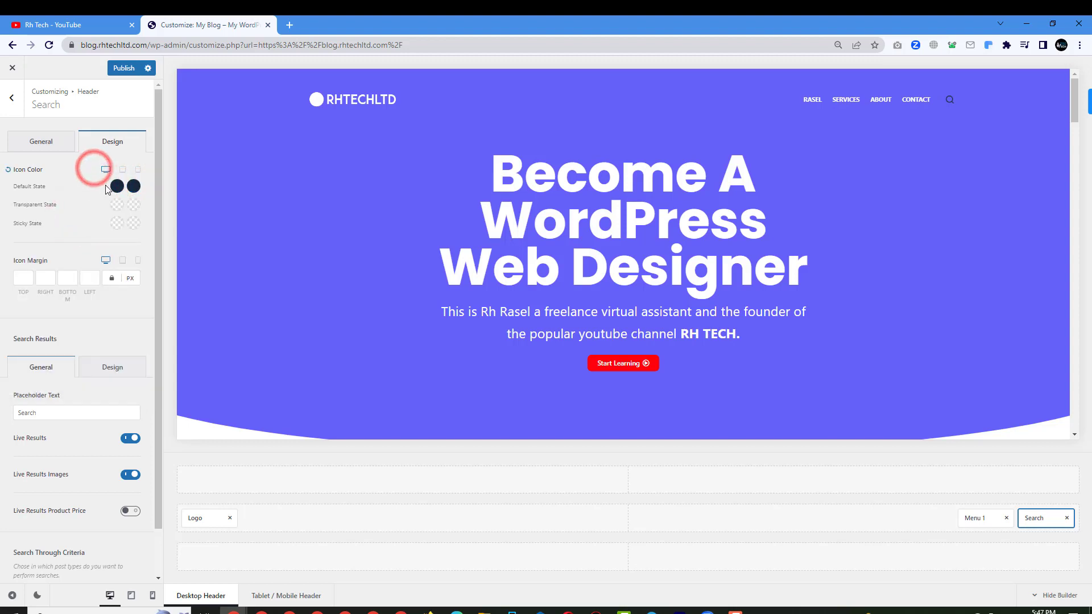
Make the search icon white #ffffff over the transparent header, including on hover.
left_click(118, 204)
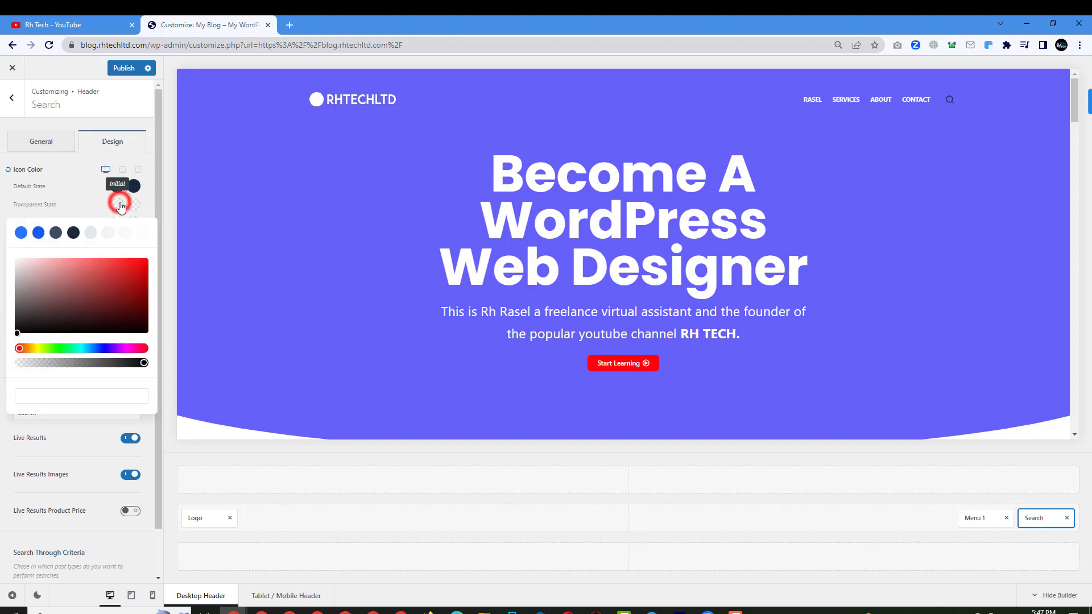
left_click(140, 232)
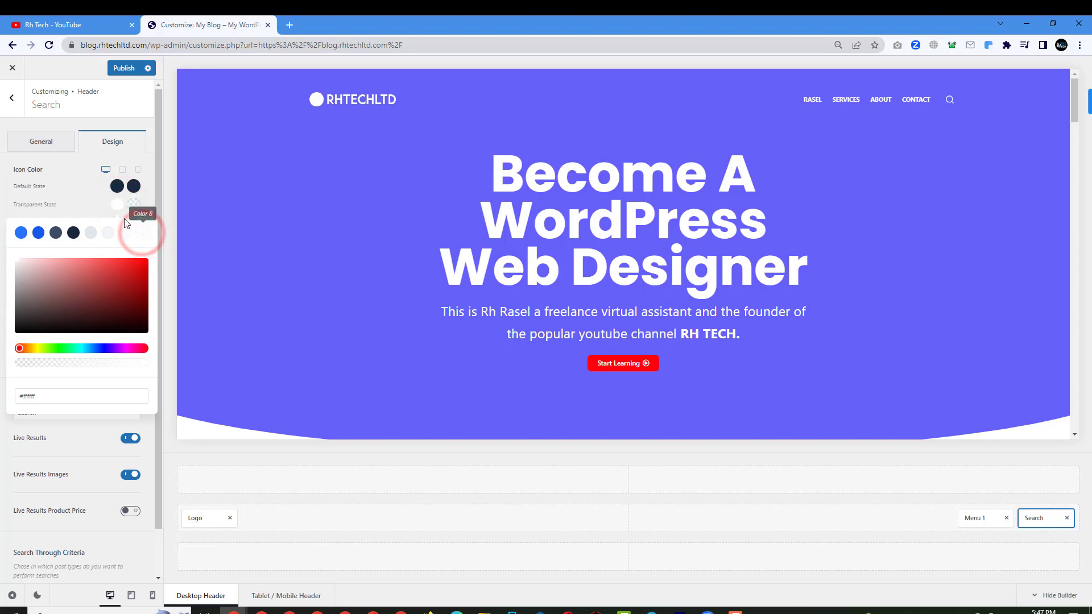
left_click(130, 205)
left_click(140, 232)
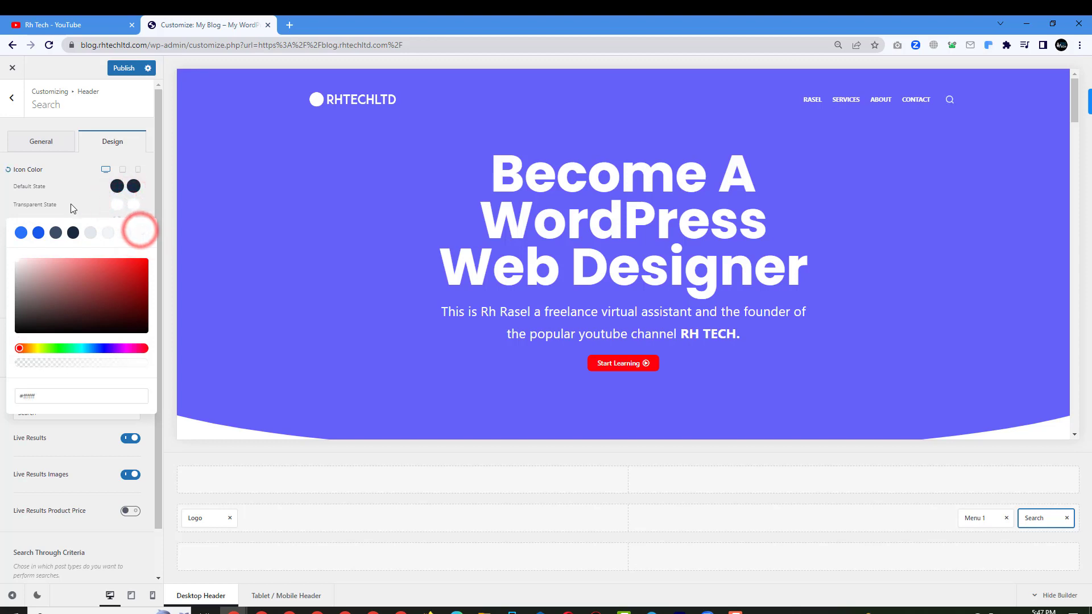
left_click(77, 199)
scroll(804, 210, "down", 6)
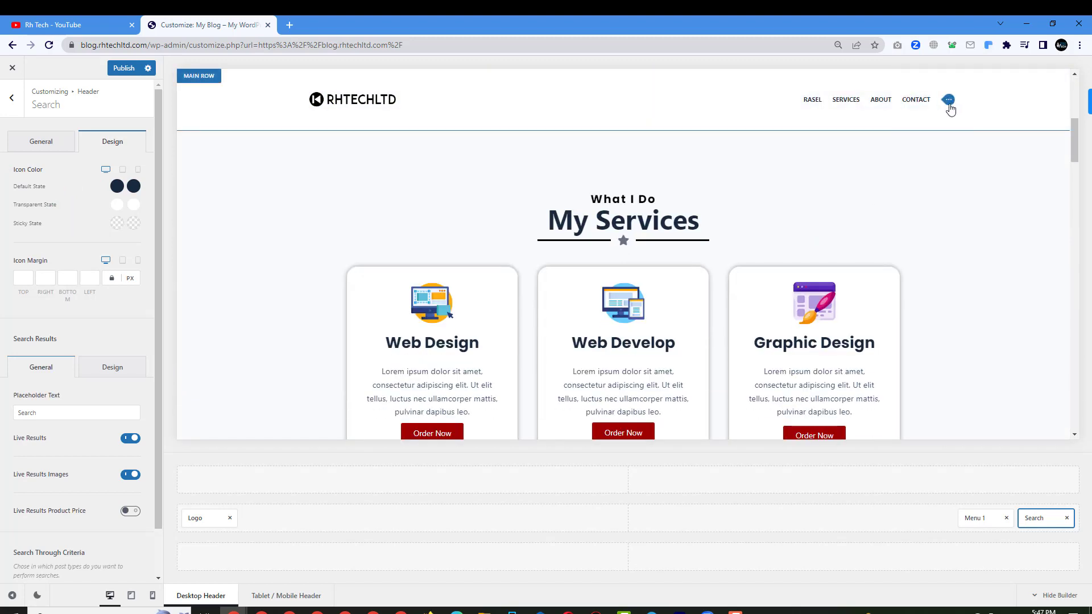
scroll(210, 353, "up", 6)
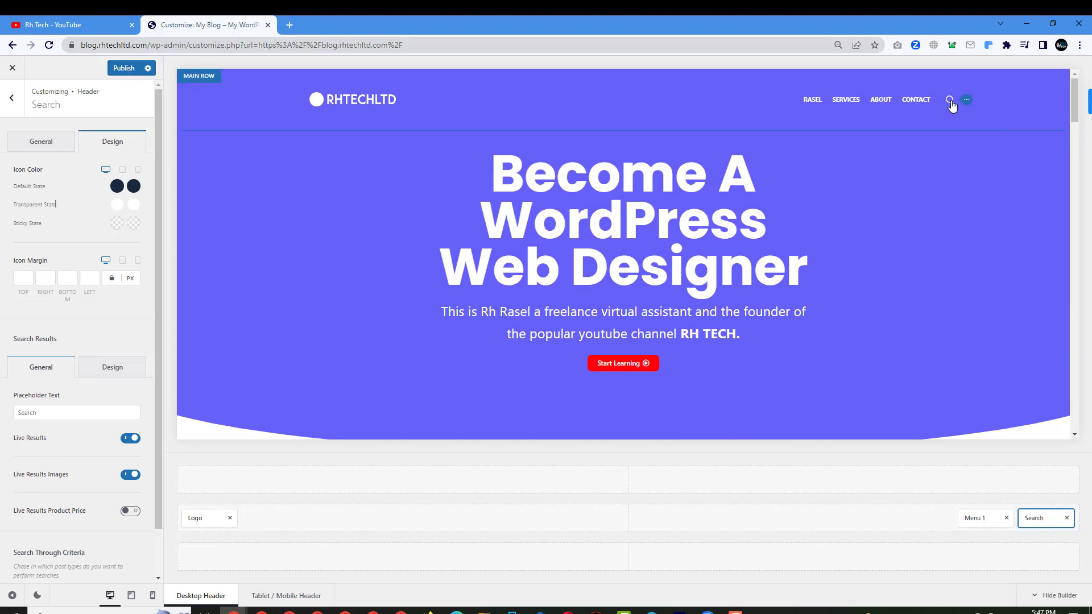
Publish the header changes and go to the global header settings.
left_click(123, 68)
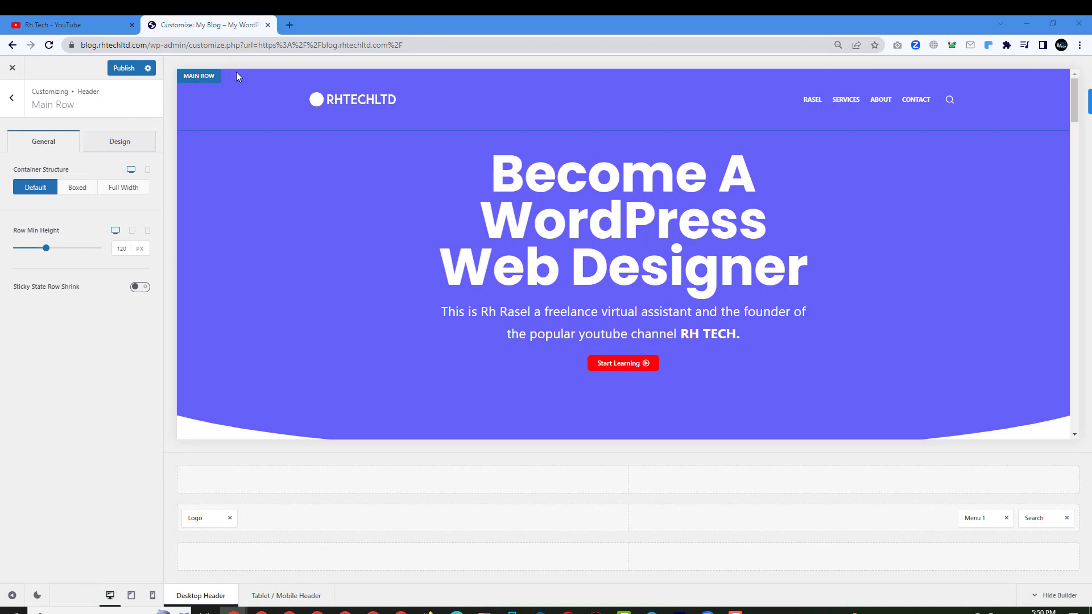
left_click(200, 77)
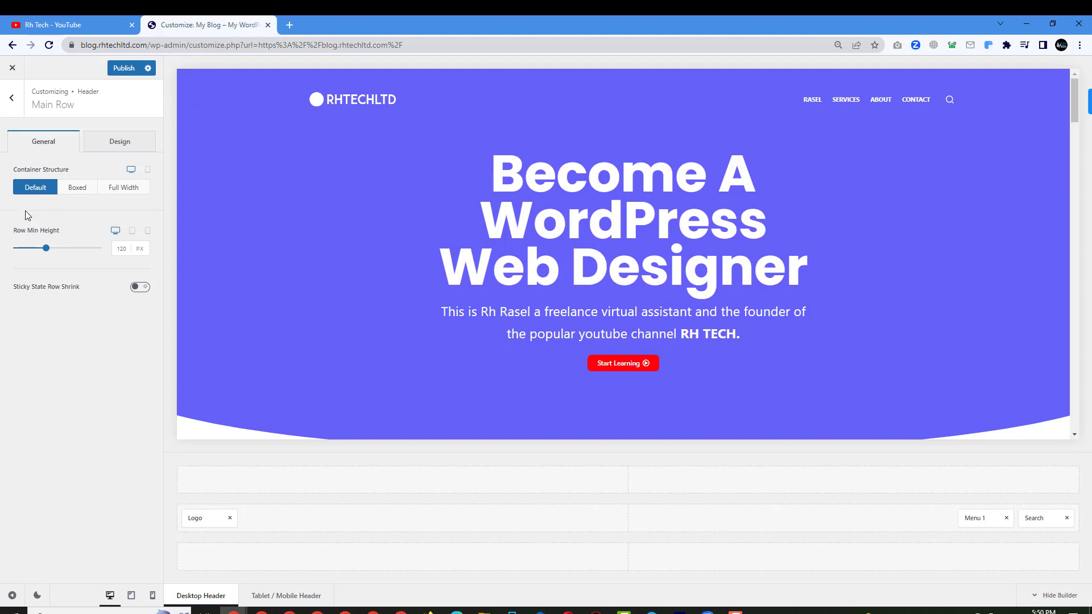
left_click(14, 101)
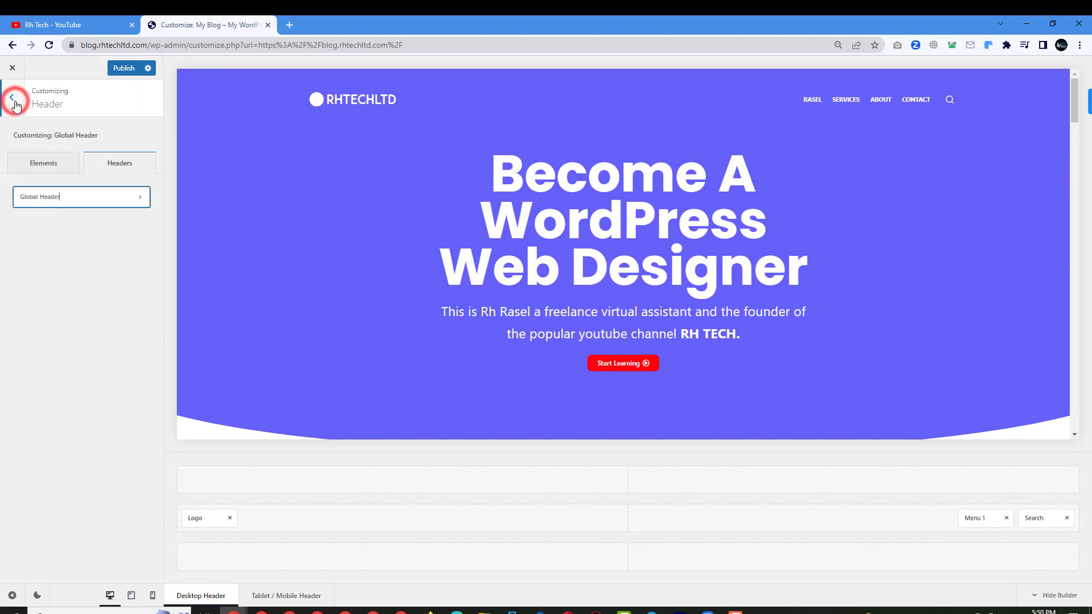
left_click(45, 197)
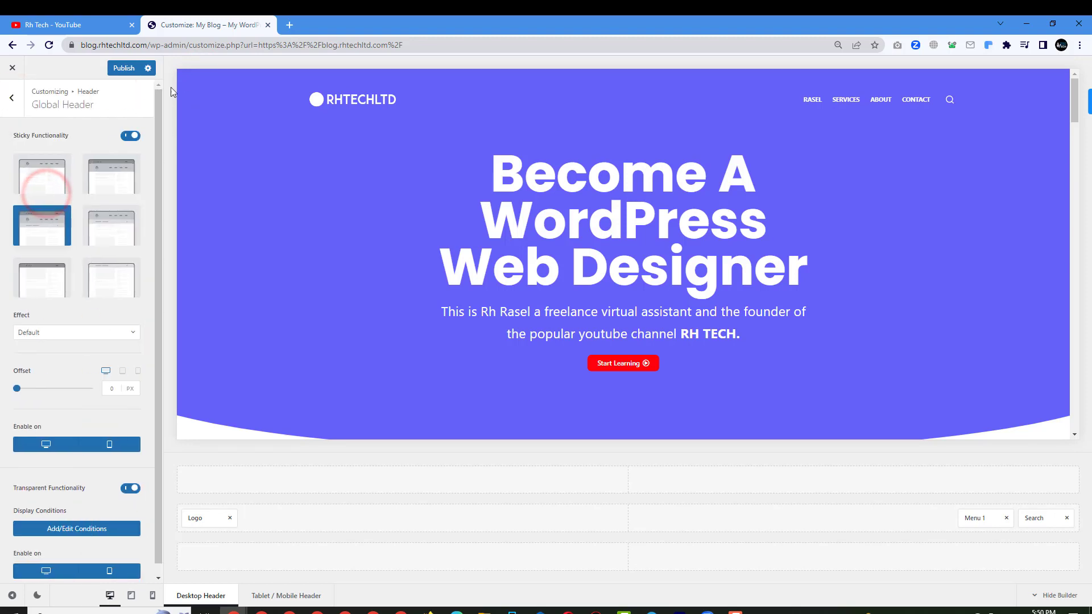
Lower the main header row's minimum height to 67 px and preview at tablet width.
left_click(204, 76)
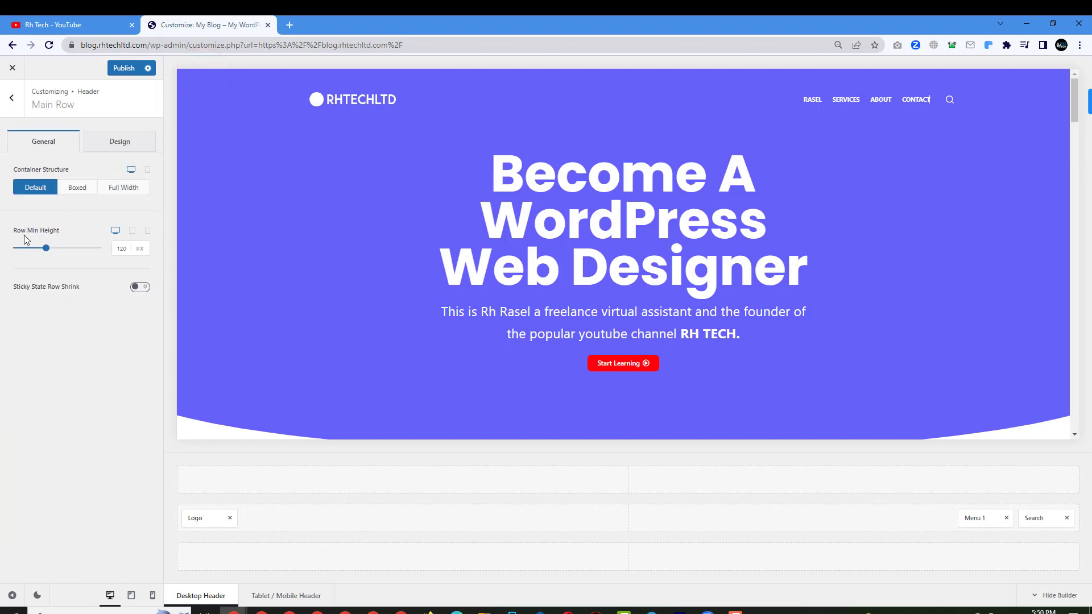
mouse_move(46, 248)
left_mouse_down()
mouse_move(34, 248)
mouse_move(36, 236)
left_mouse_up()
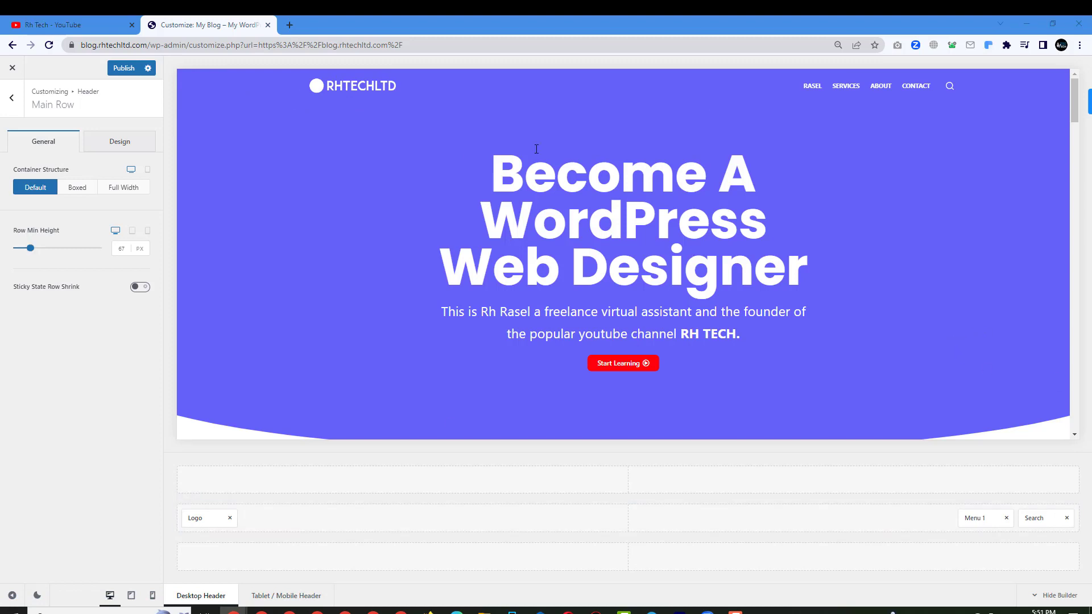
left_click(131, 596)
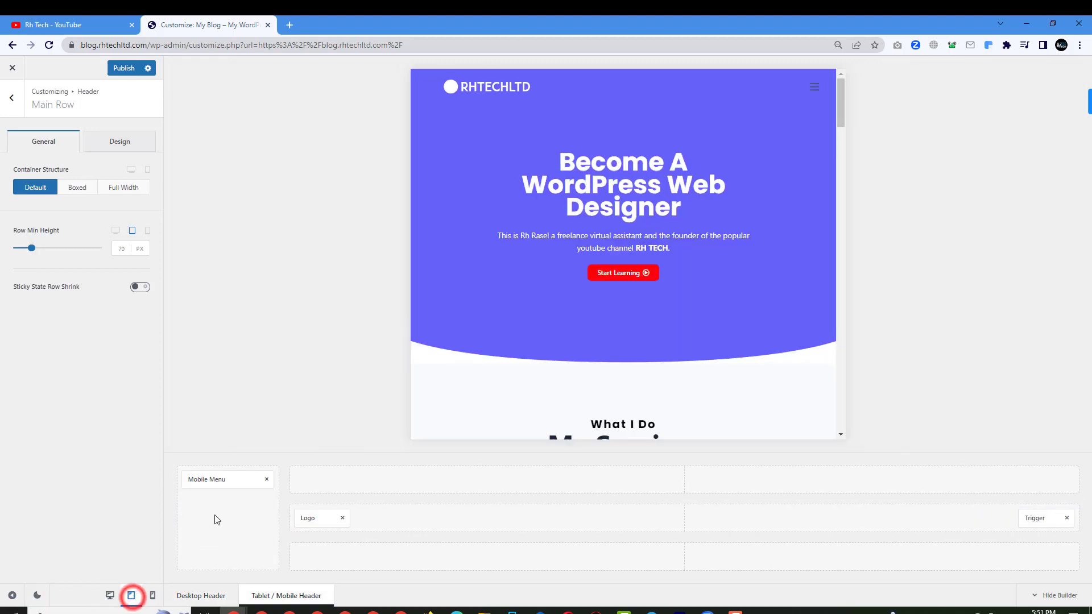
Check the mobile menu, then set the Trigger icon's transparent-state colour to white #ffffff.
left_click(814, 91)
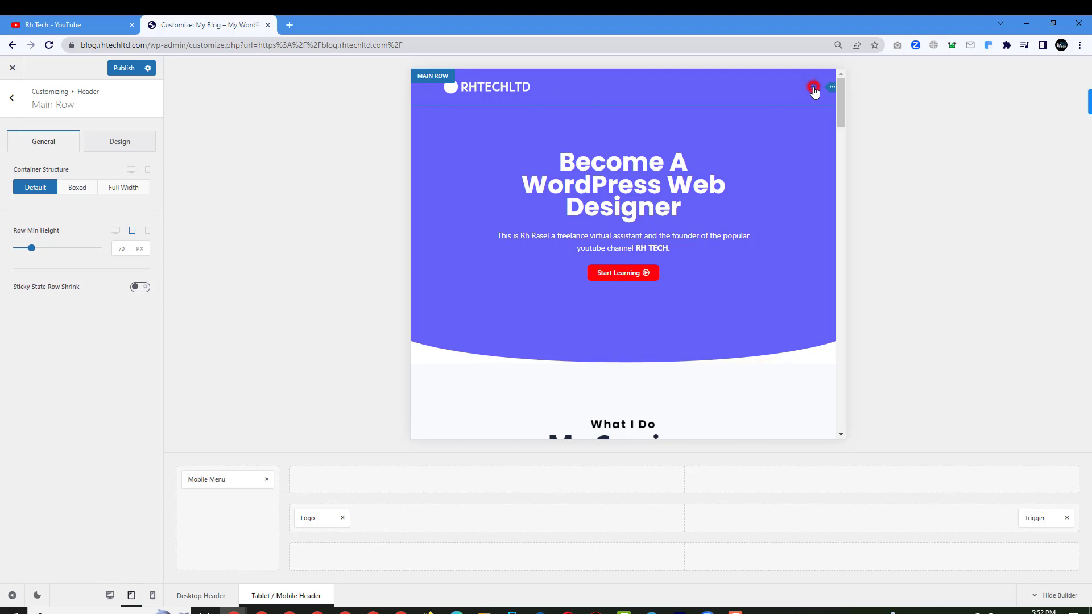
left_click(518, 120)
left_click(830, 89)
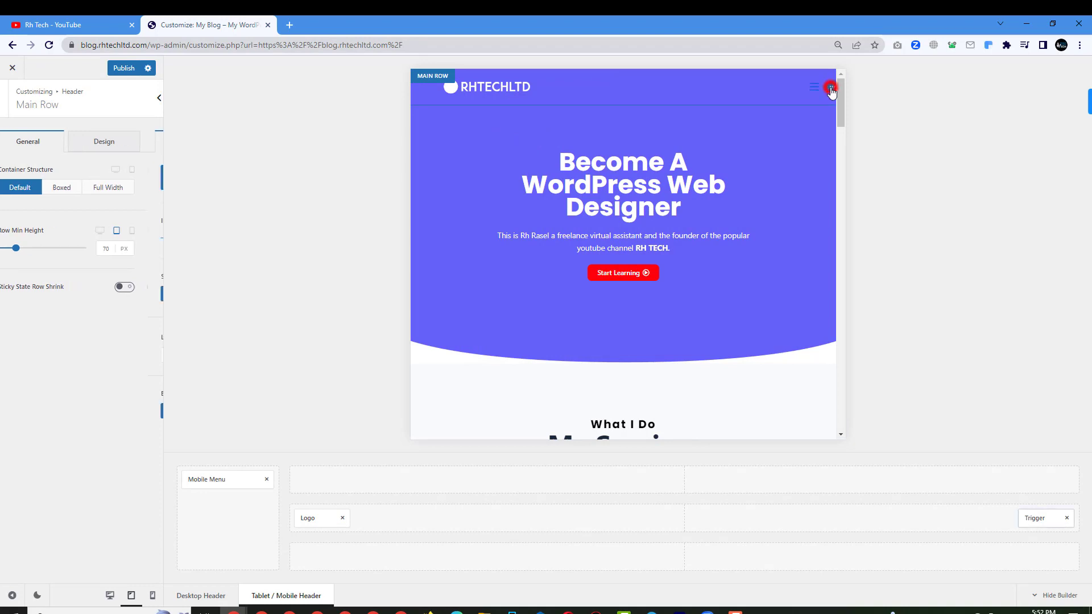
left_click(128, 145)
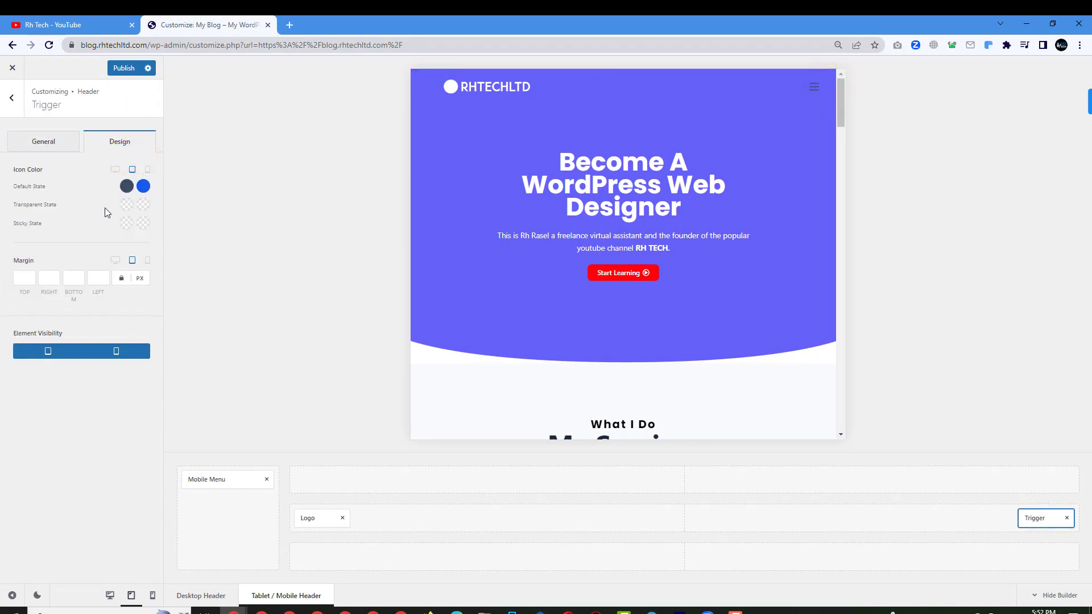
left_click(126, 204)
left_click(140, 233)
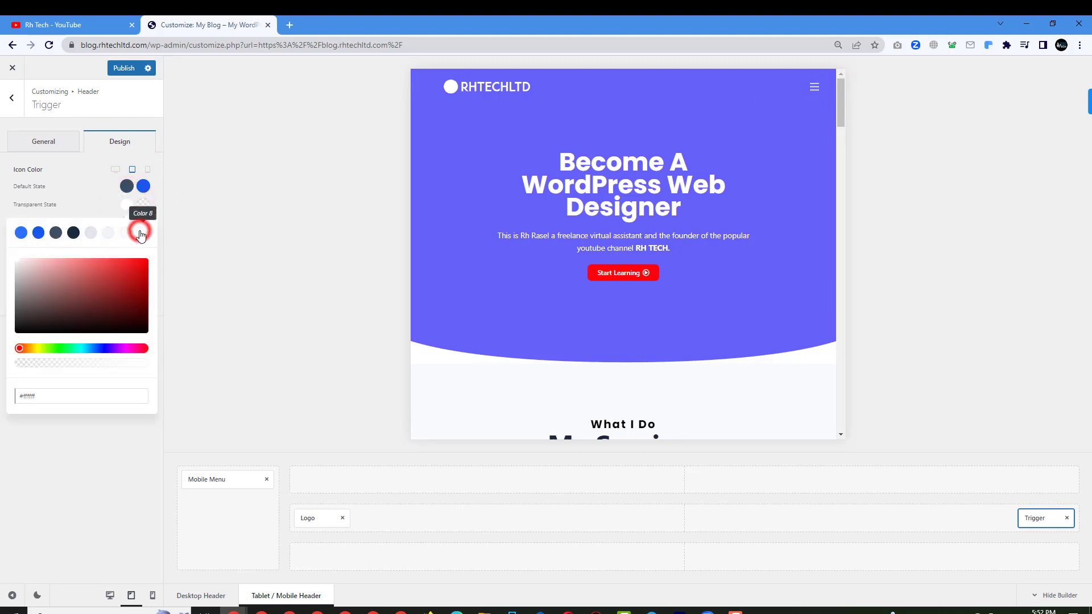
left_click(3, 99)
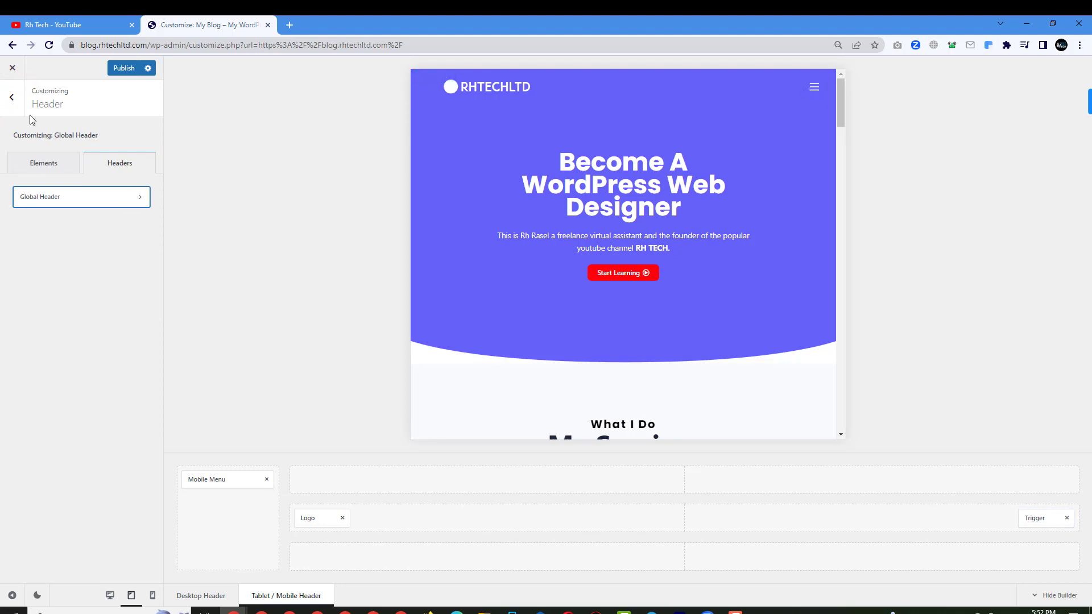
left_click(12, 97)
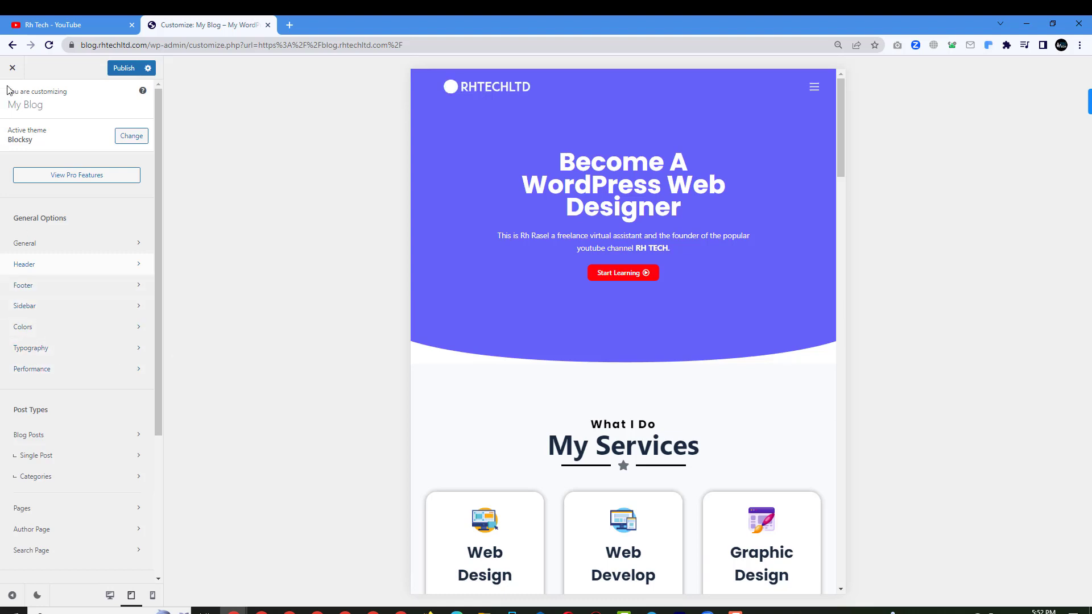
scroll(73, 375, "down", 2)
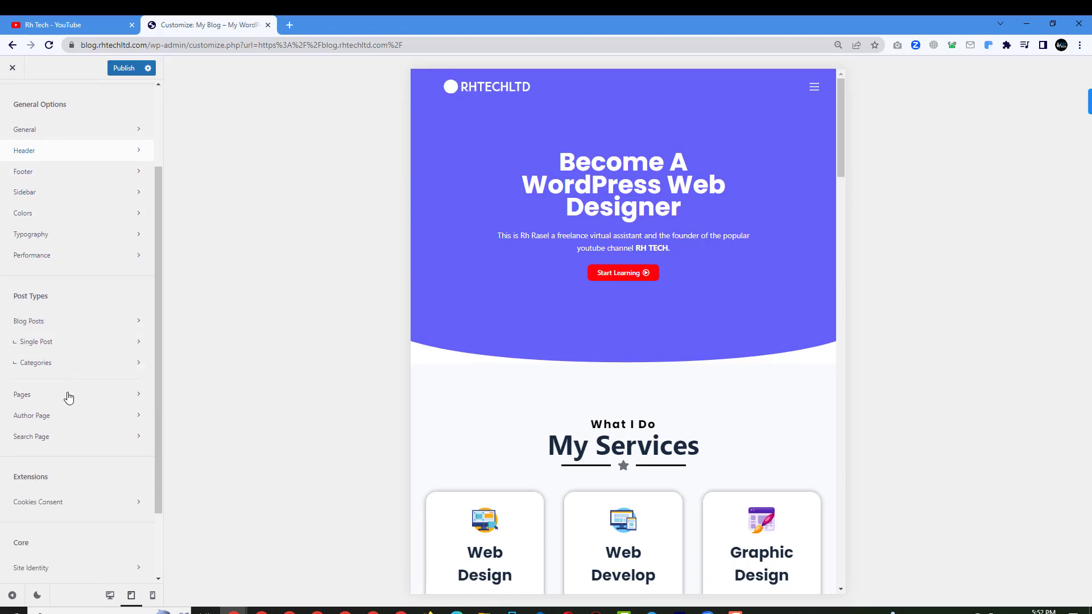
scroll(67, 385, "up", 2)
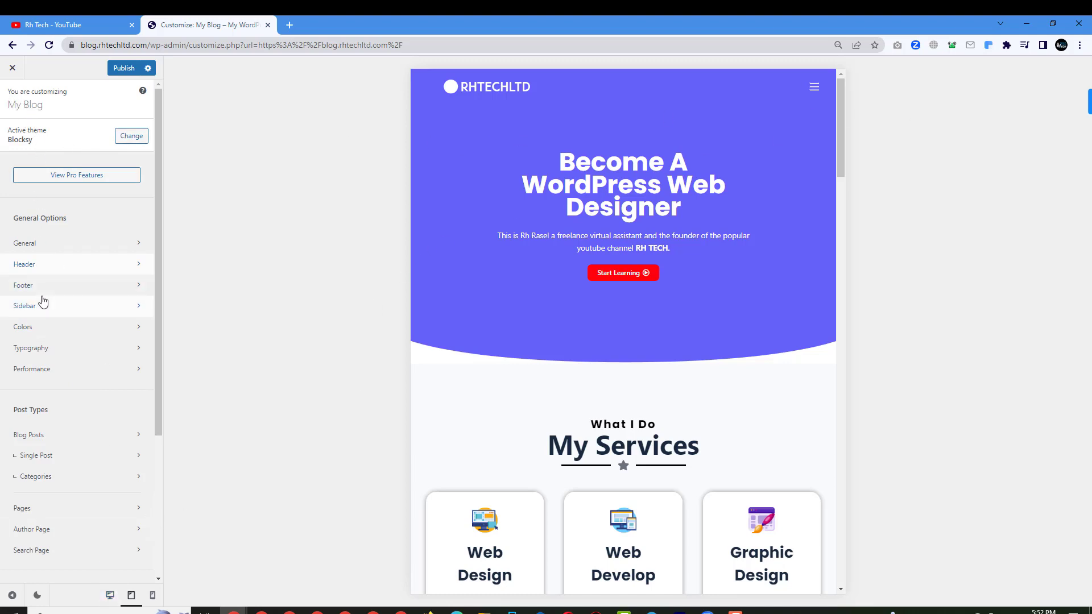
left_click(50, 265)
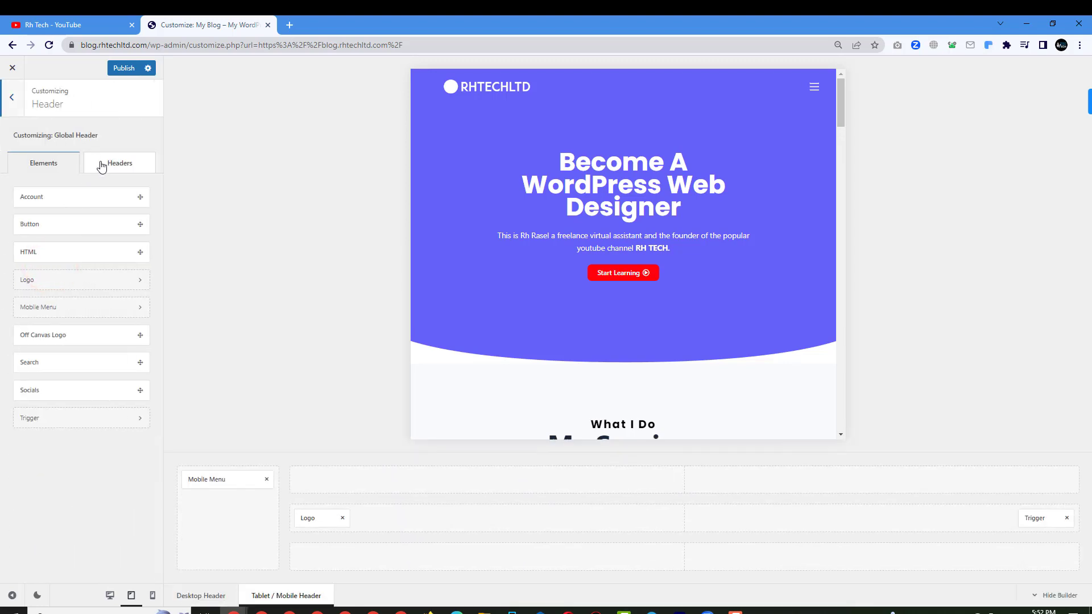
left_click(106, 166)
left_click(66, 198)
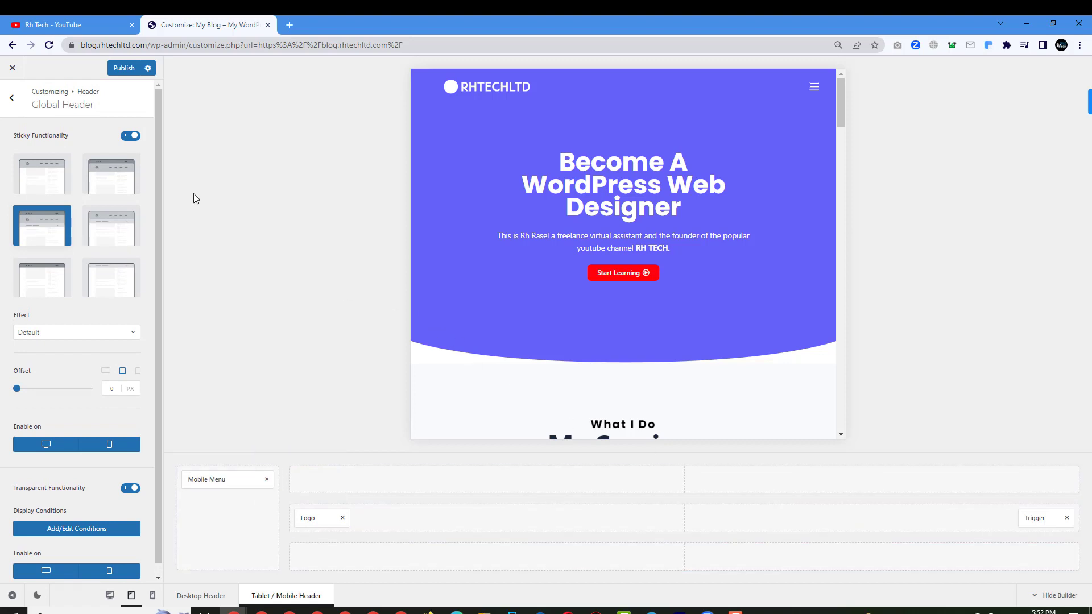
scroll(69, 401, "down", 1)
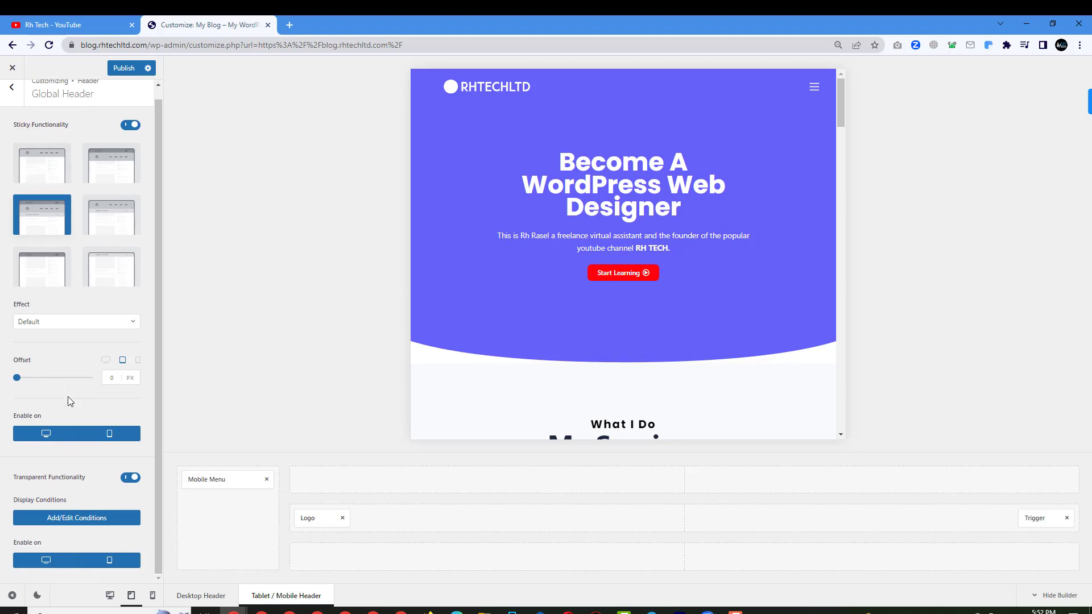
left_click(11, 87)
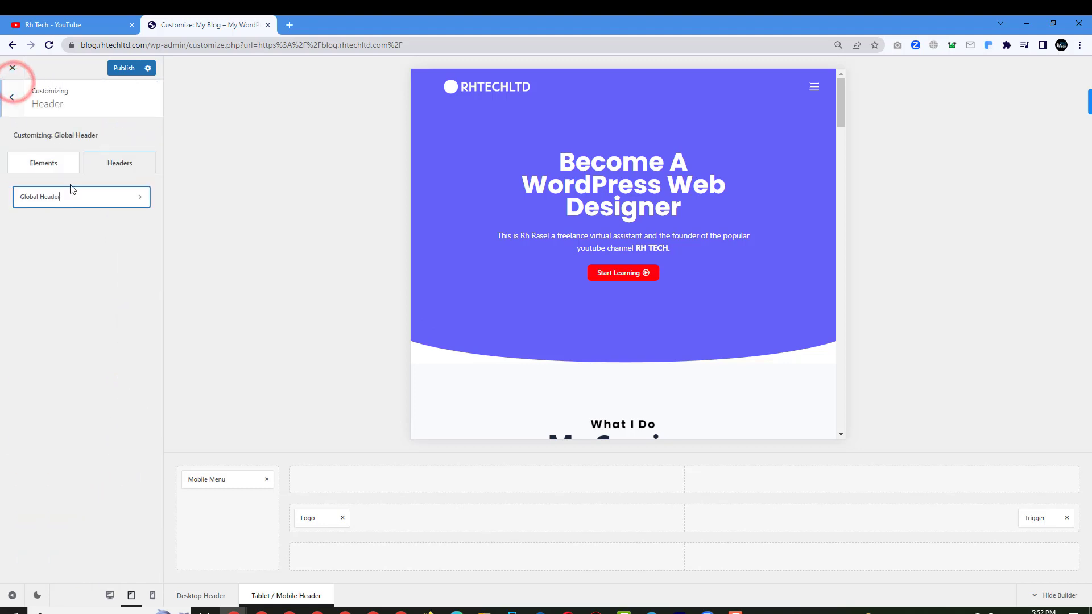
Place the Search element beside Trigger in the Tablet / Mobile header's middle row.
left_click(38, 165)
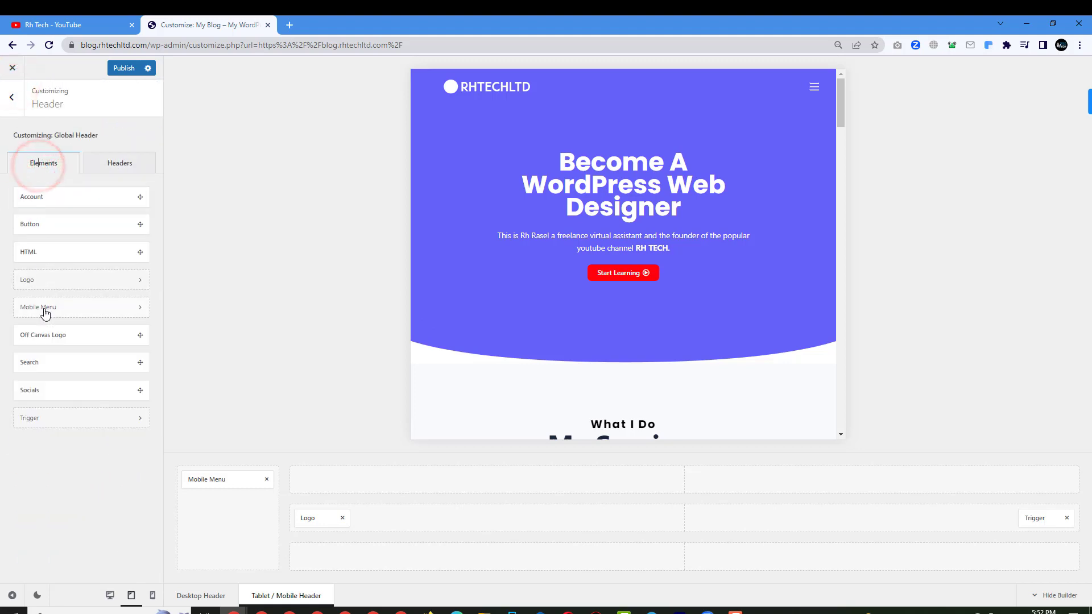
left_click_drag(39, 363, 966, 536)
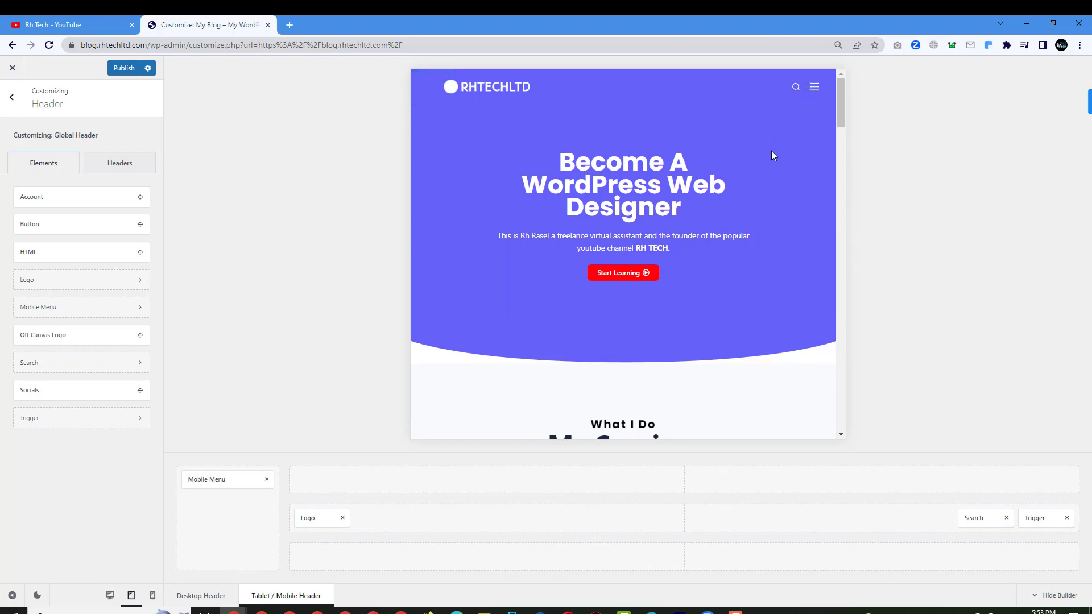
scroll(771, 154, "down", 15)
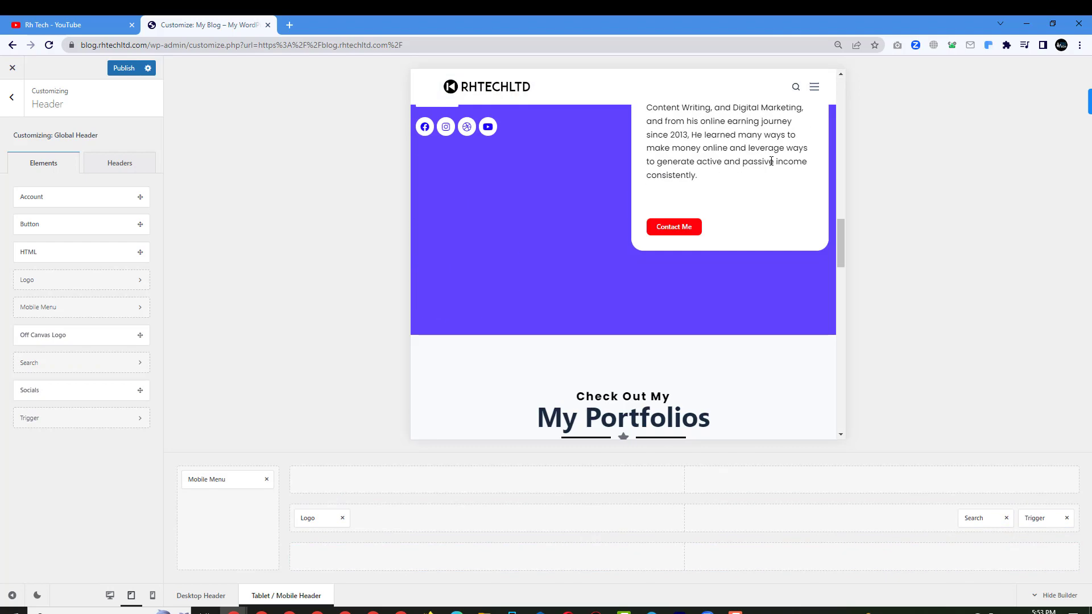
scroll(772, 161, "up", 15)
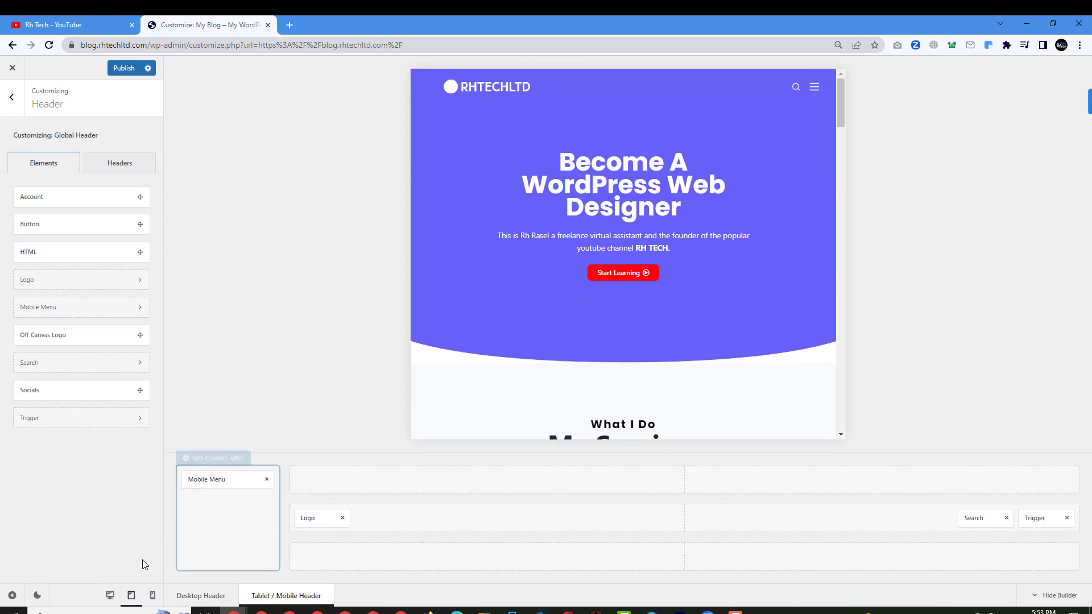
Check the header at phone width by scrolling the preview.
left_click(153, 595)
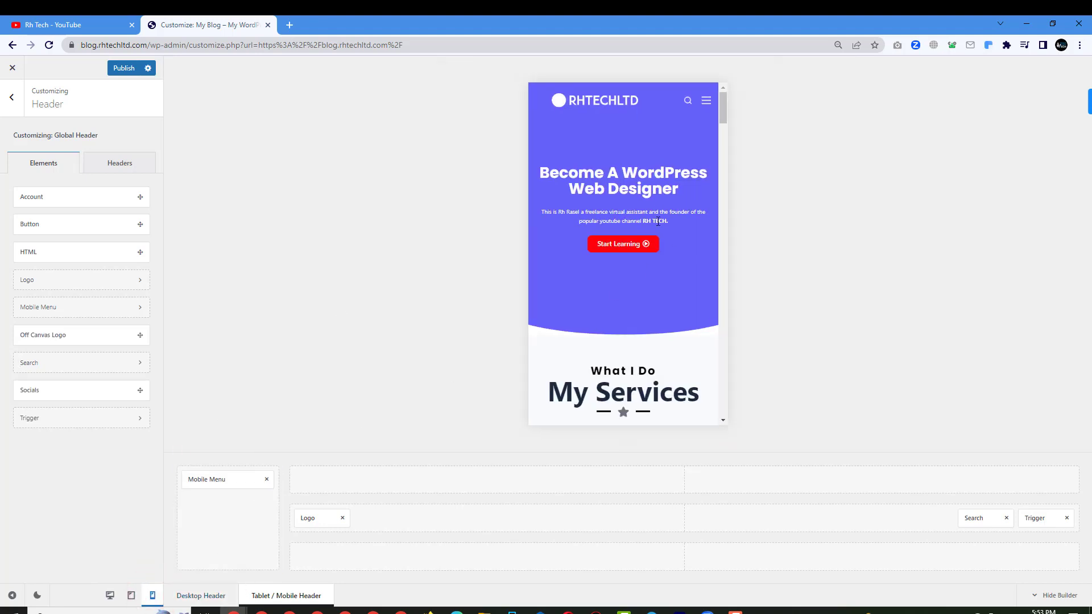
scroll(606, 268, "down", 10)
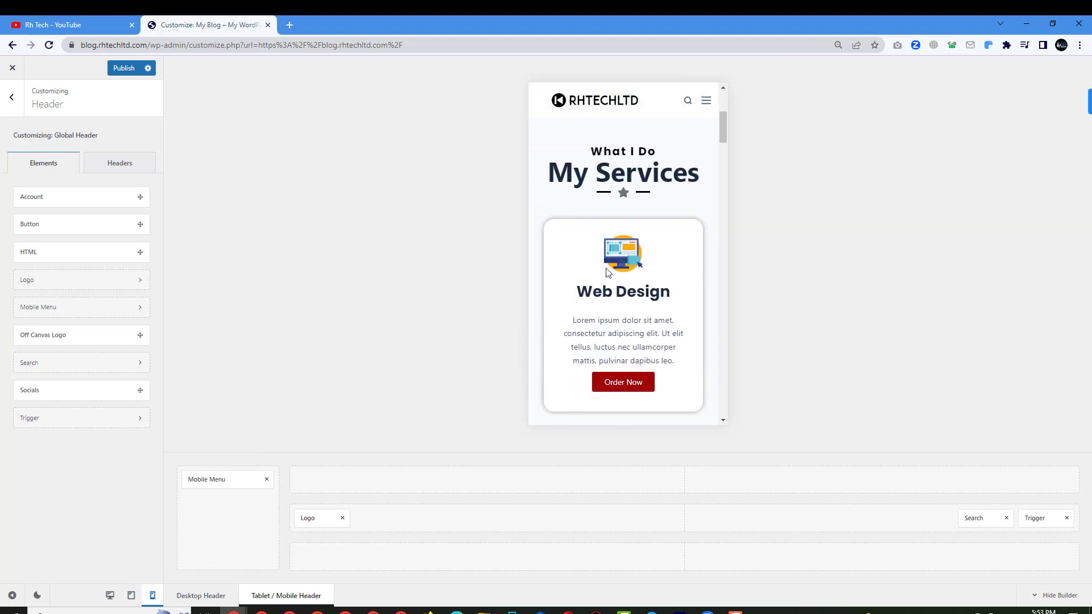
scroll(606, 268, "up", 10)
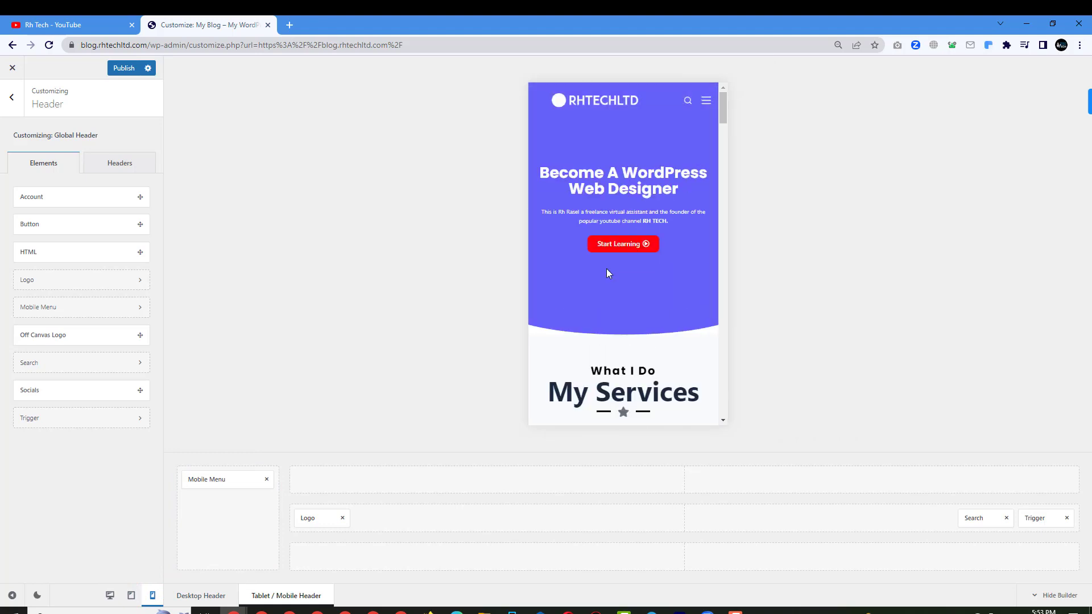
scroll(606, 268, "down", 12)
scroll(615, 293, "down", 5)
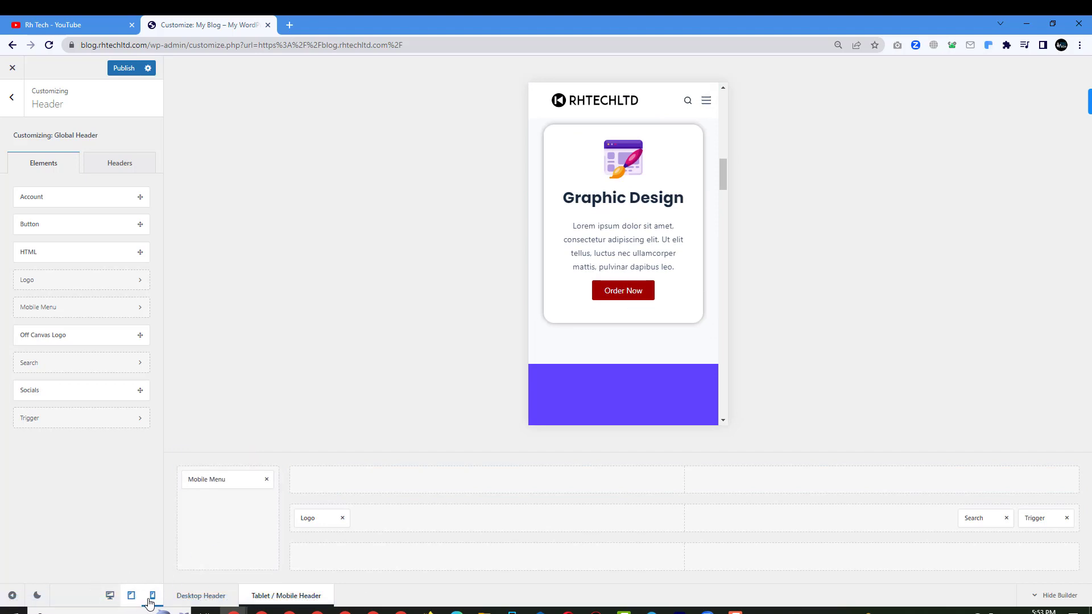
Check the desktop sticky header with its dark logo, then publish all header changes.
left_click(110, 596)
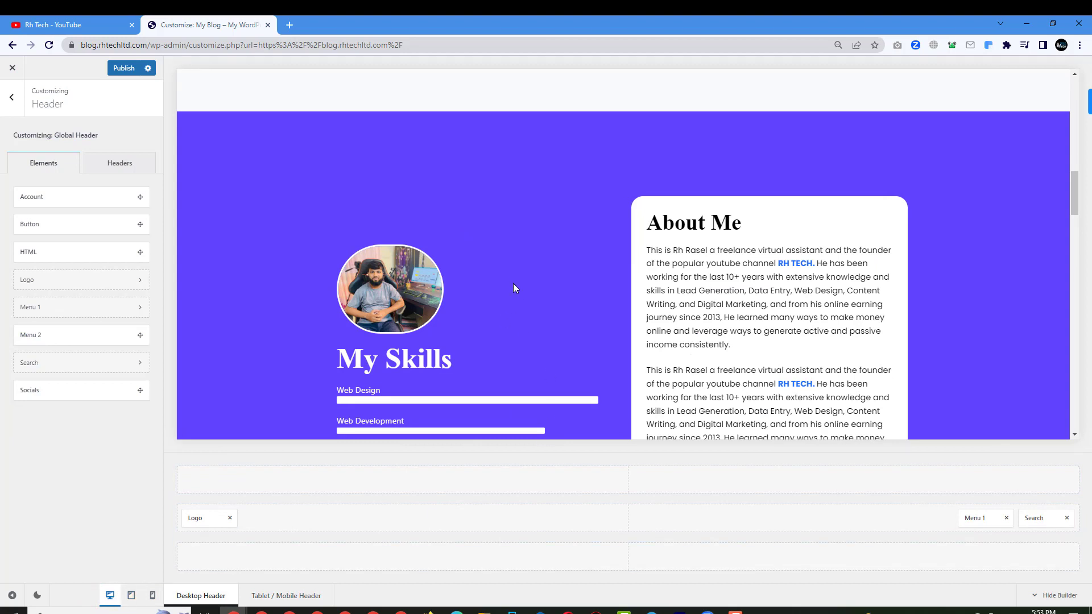
scroll(514, 288, "up", 3)
scroll(513, 287, "up", 5)
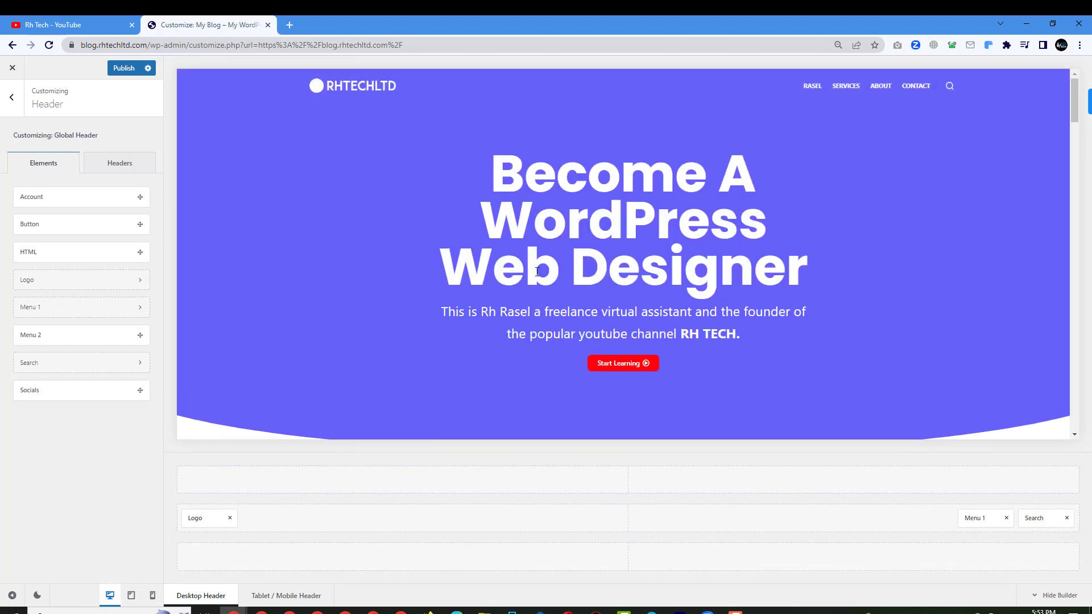
scroll(537, 271, "down", 4)
left_click(125, 68)
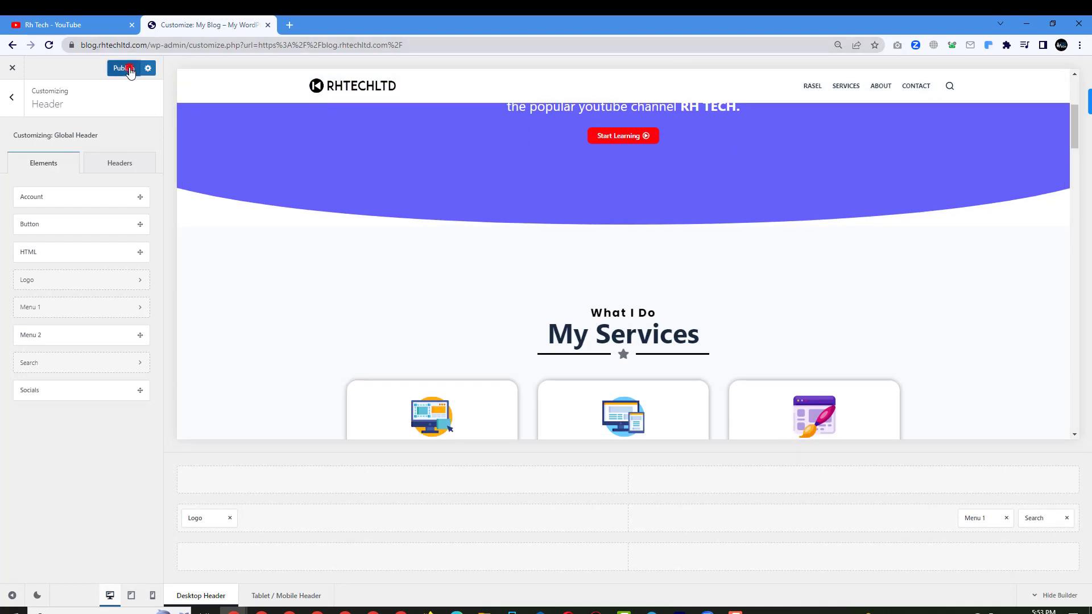